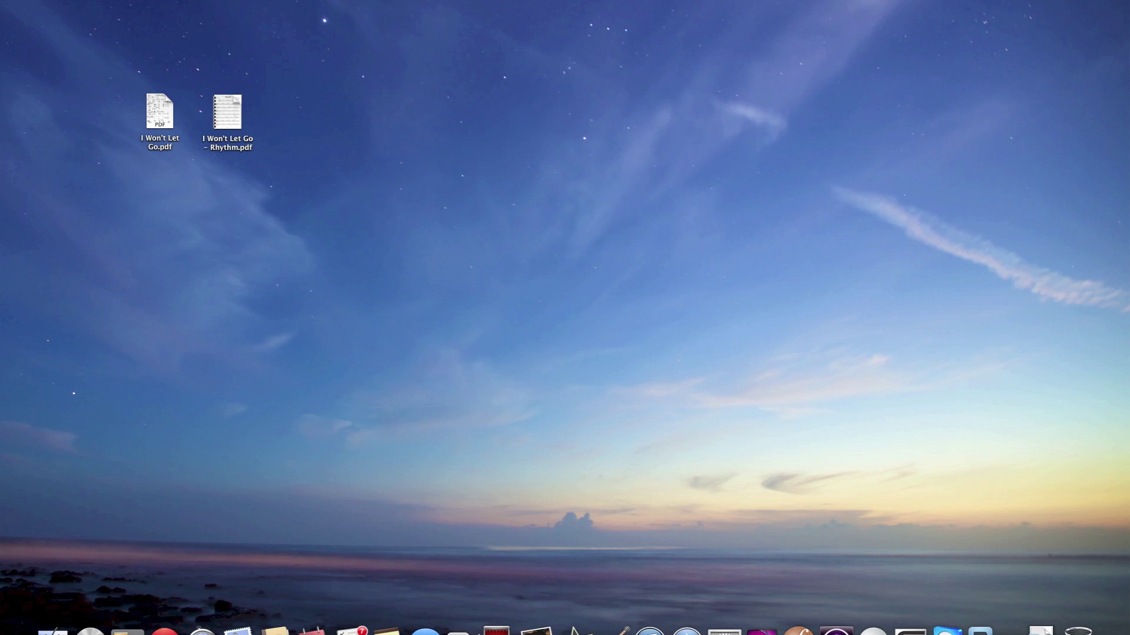
Open both "I Won't Let Go" PDFs and compare the handwritten chart with both pages of the finished rhythm chart
double_click(159, 112)
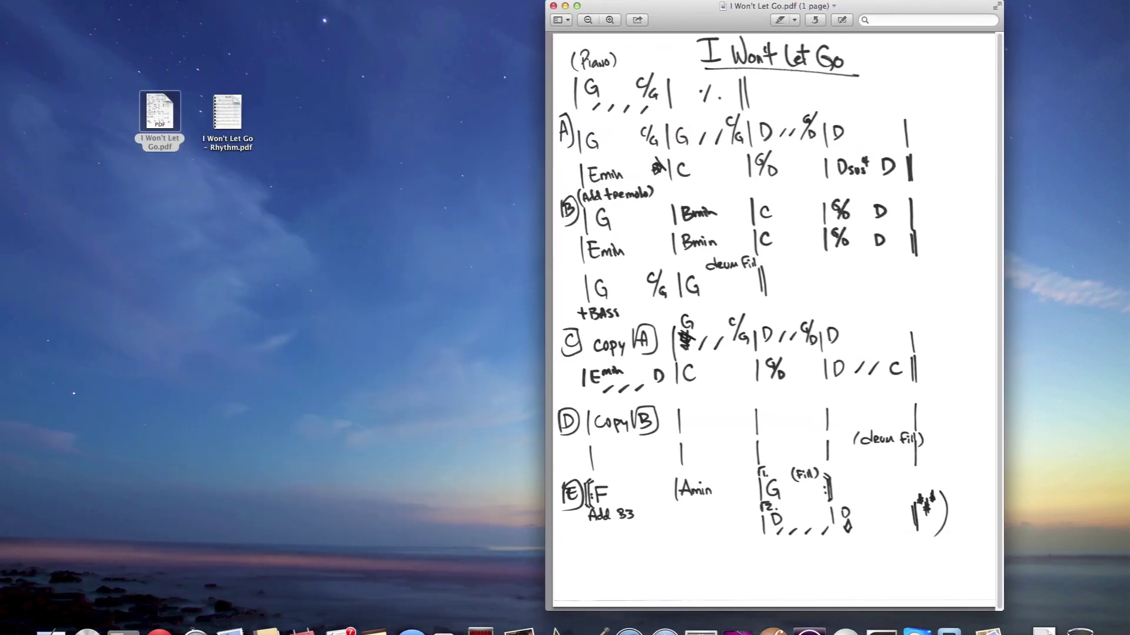
double_click(229, 115)
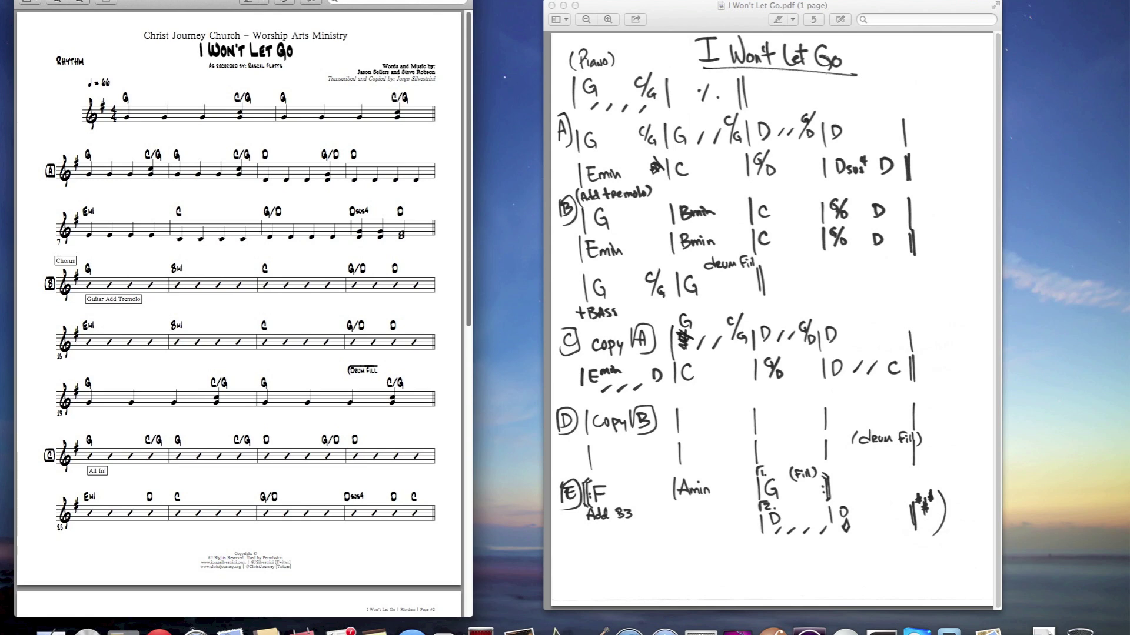
scroll(238, 312, "down", 10)
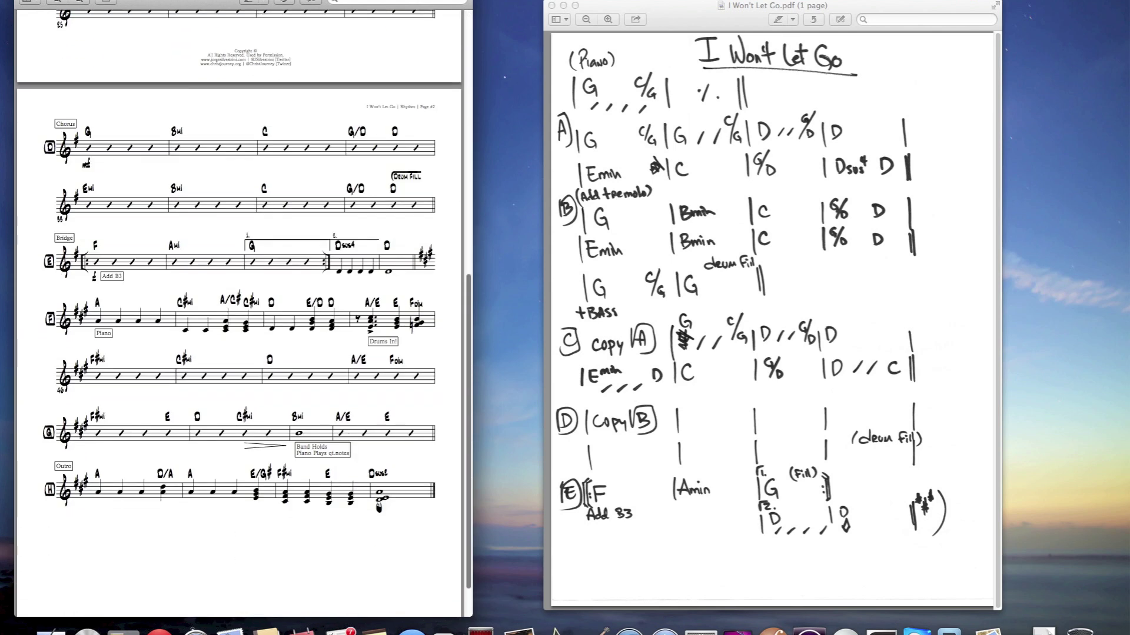
scroll(238, 312, "up", 10)
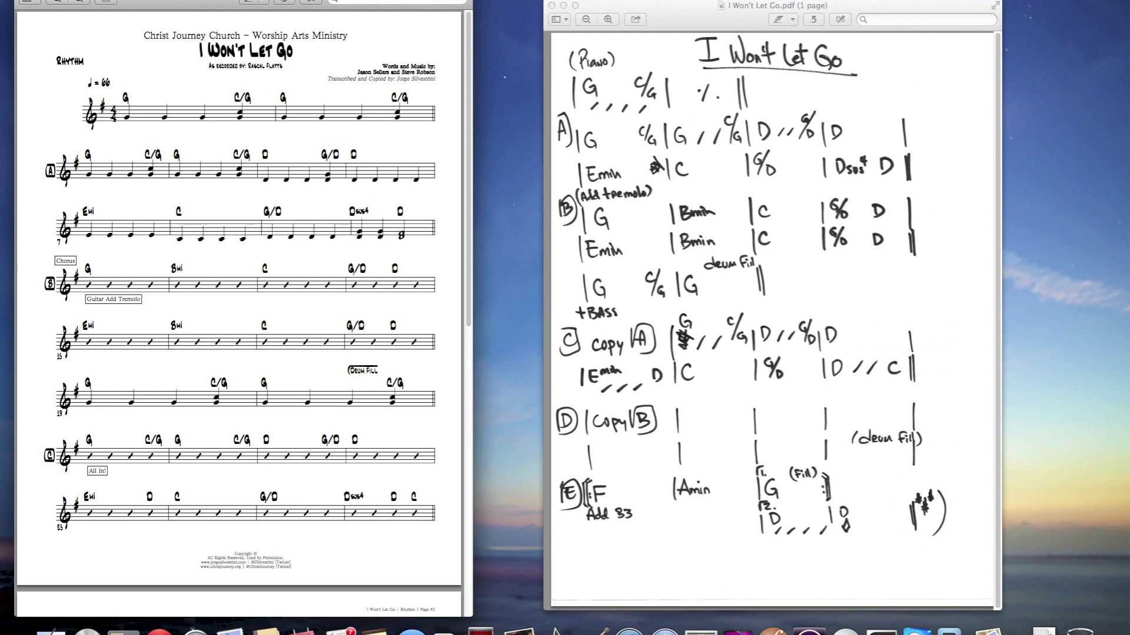
key("super+q")
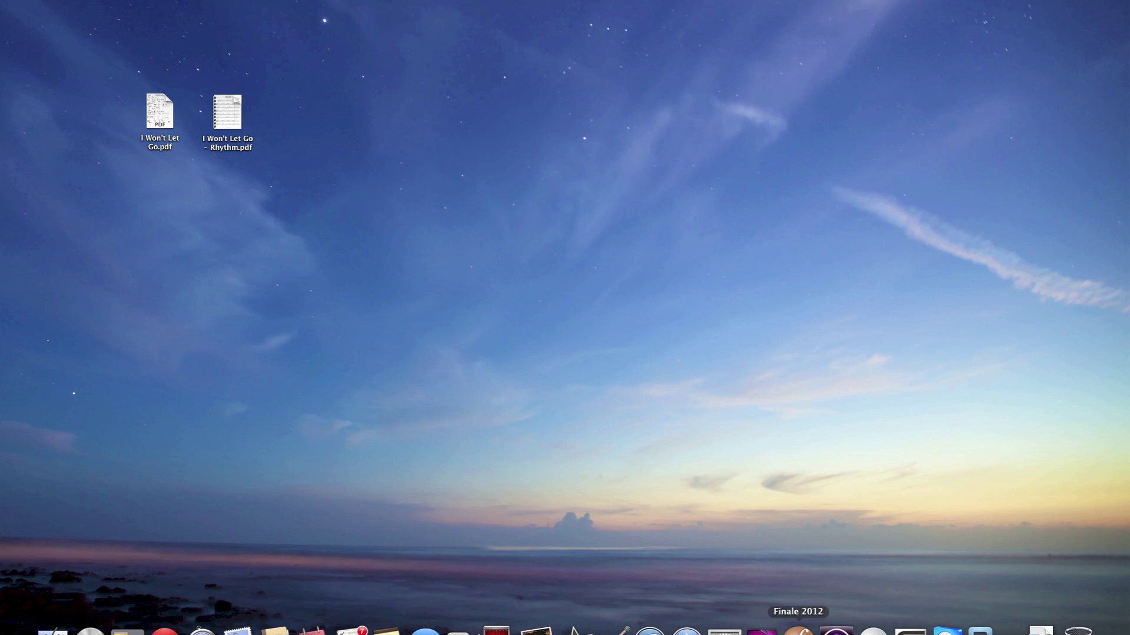
Launch Finale 2012 and go through its Dock options to keep the application in the Dock
left_click(797, 628)
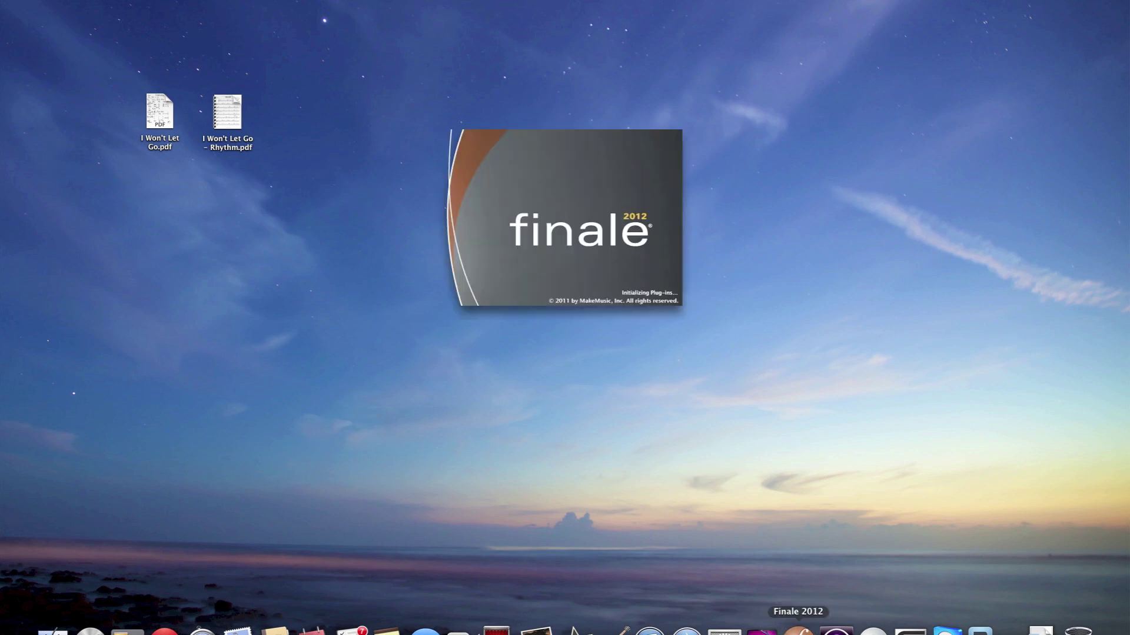
right_click(797, 629)
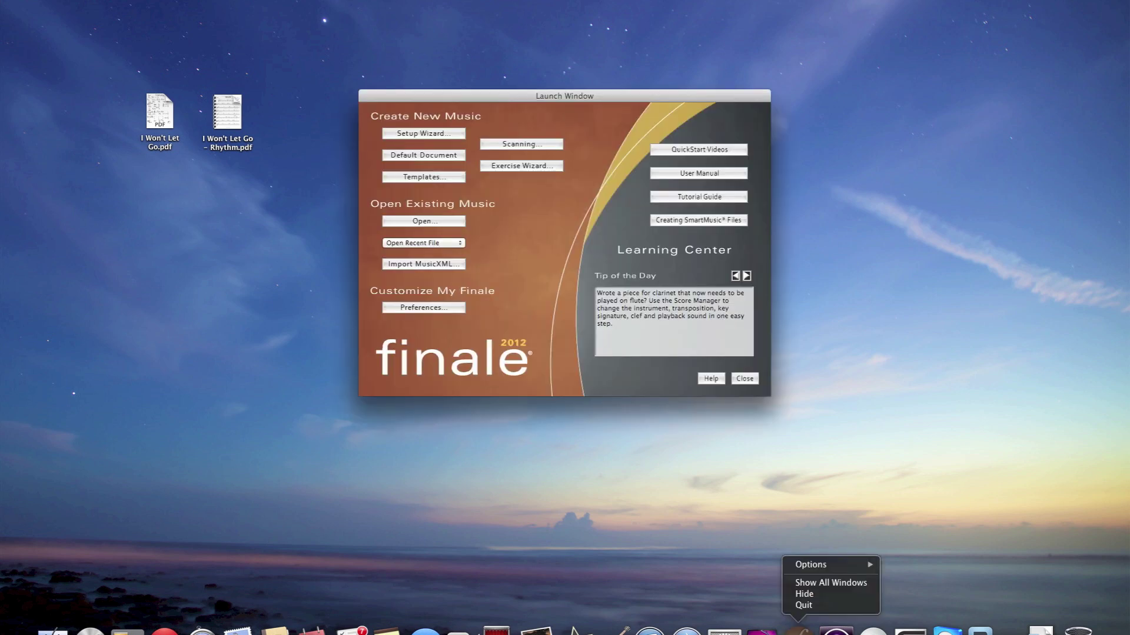
mouse_move(823, 565)
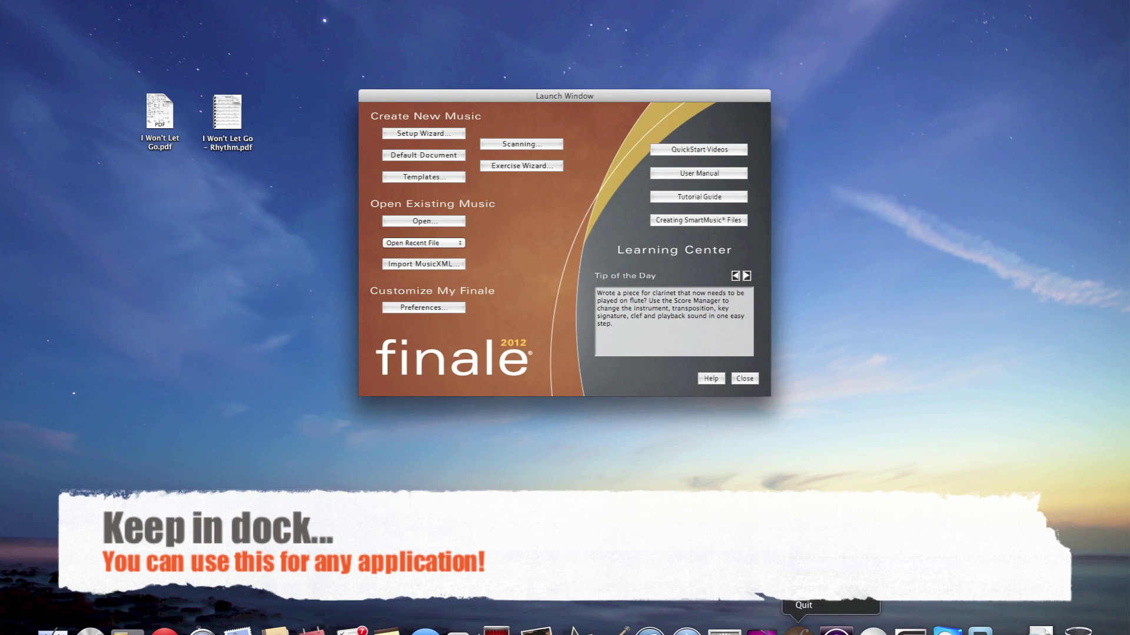
left_click(917, 562)
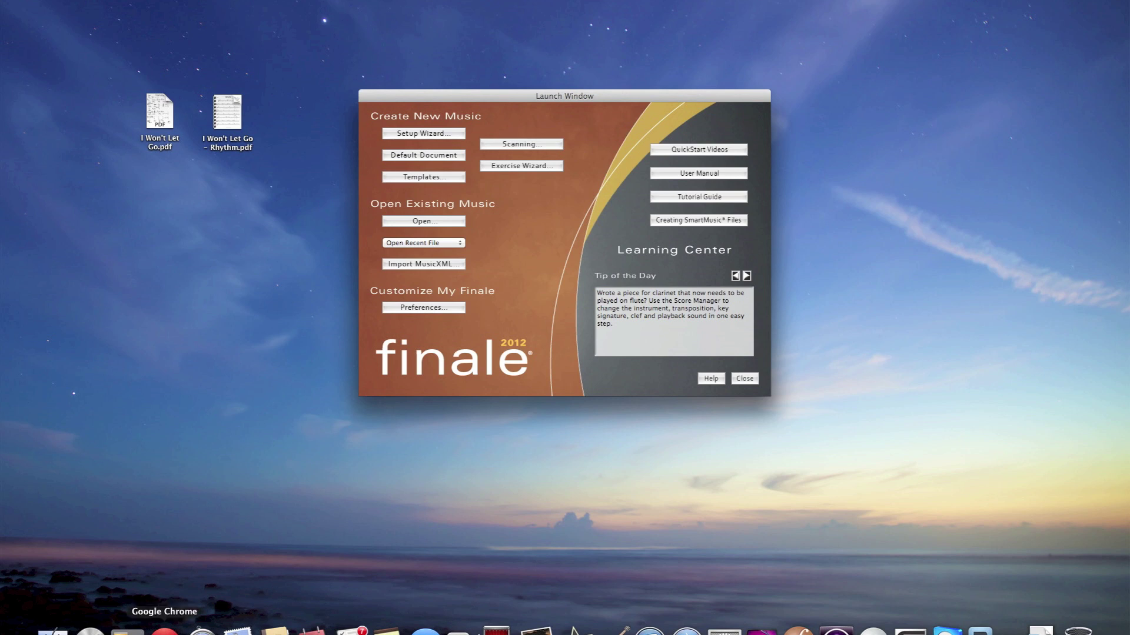
Switch to the web browser, go to finalemusic.com and view the Free Trial Versions downloads
left_click(202, 631)
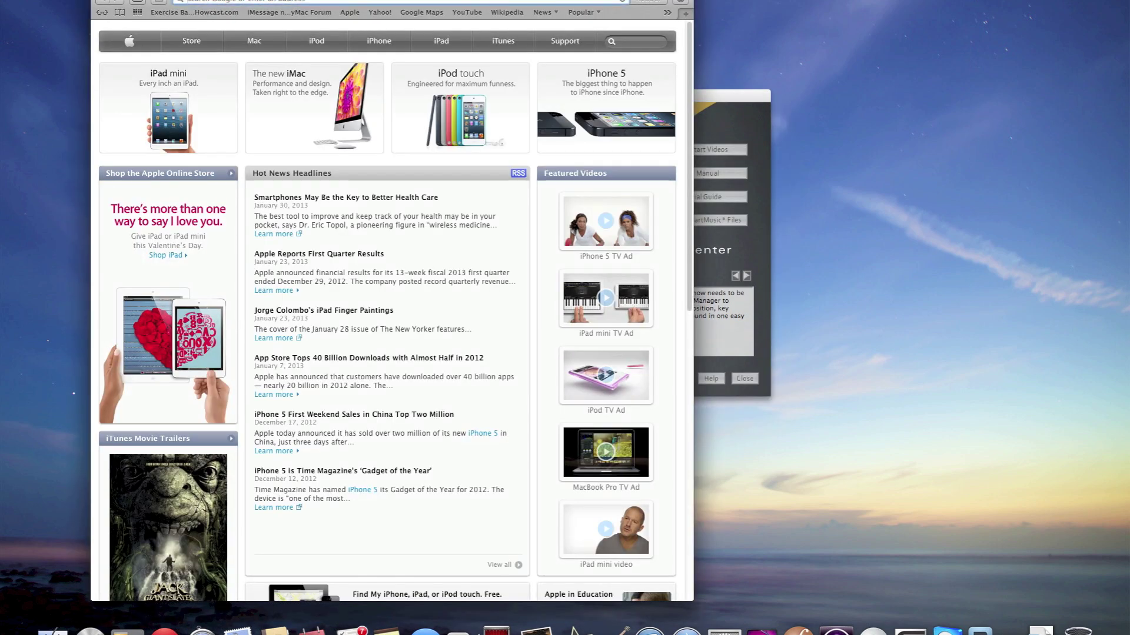
left_click(188, 1)
type("finalemusic.com")
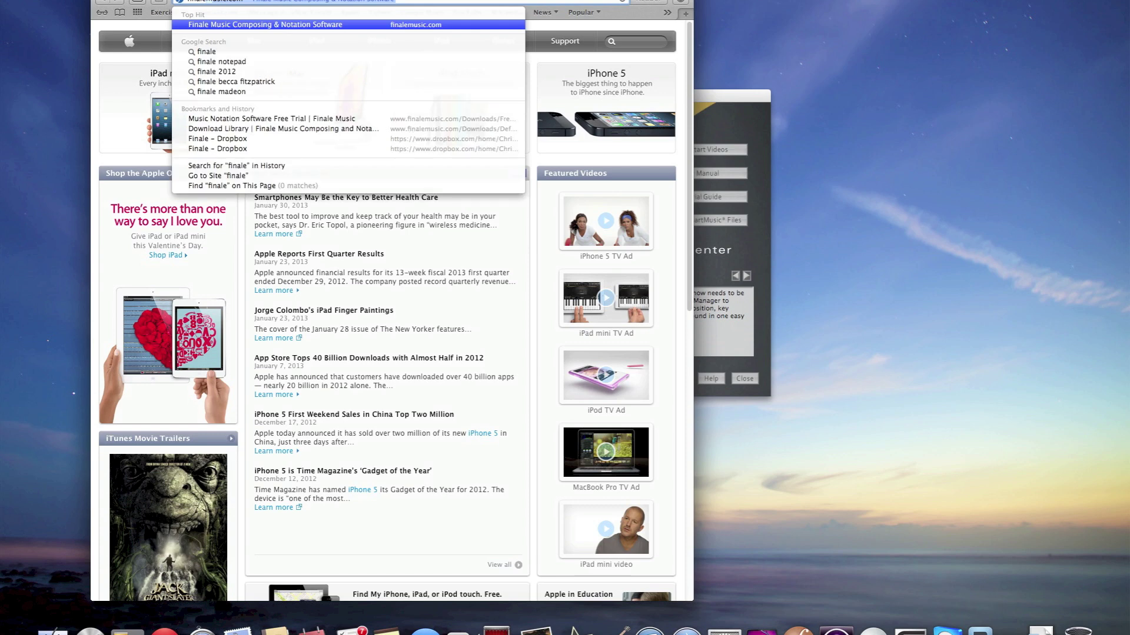
key("Return")
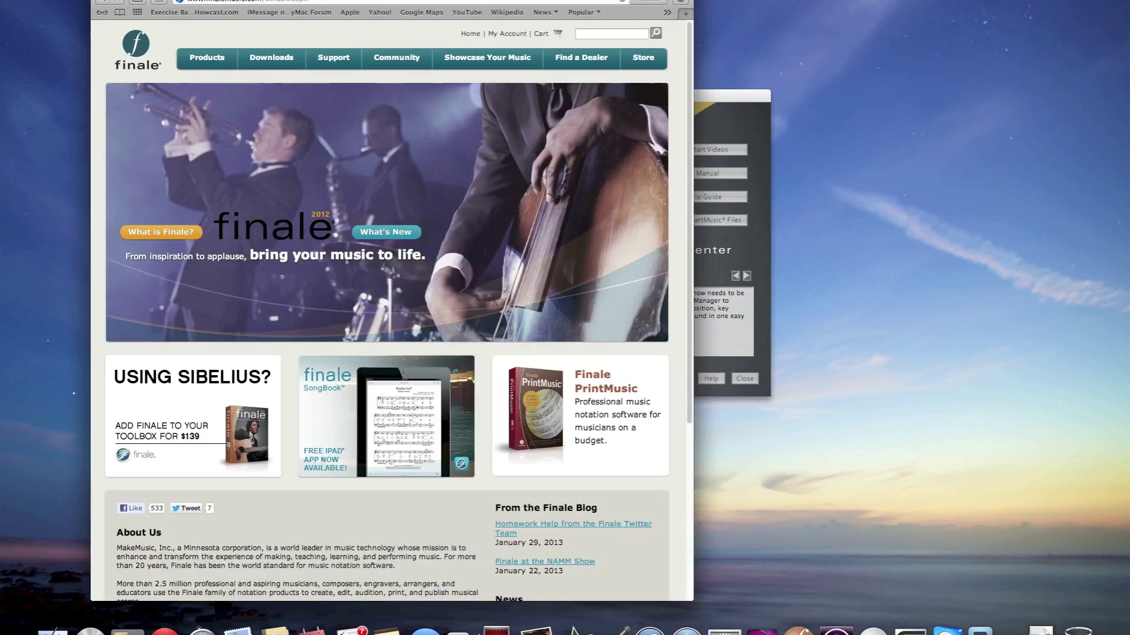
mouse_move(271, 58)
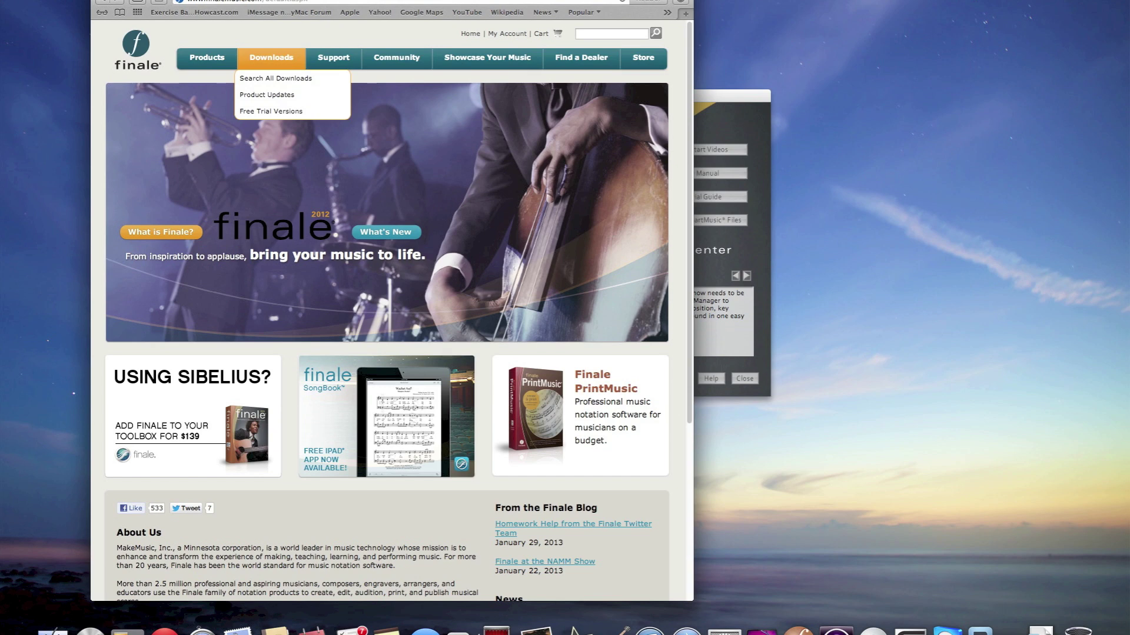
left_click(270, 111)
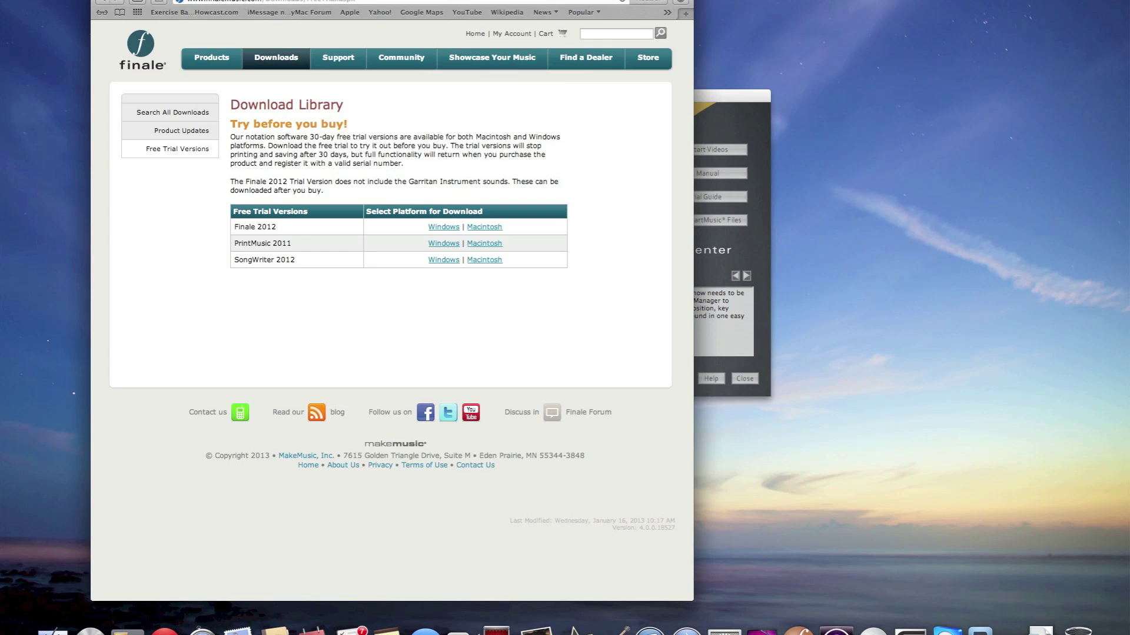
key("super+h")
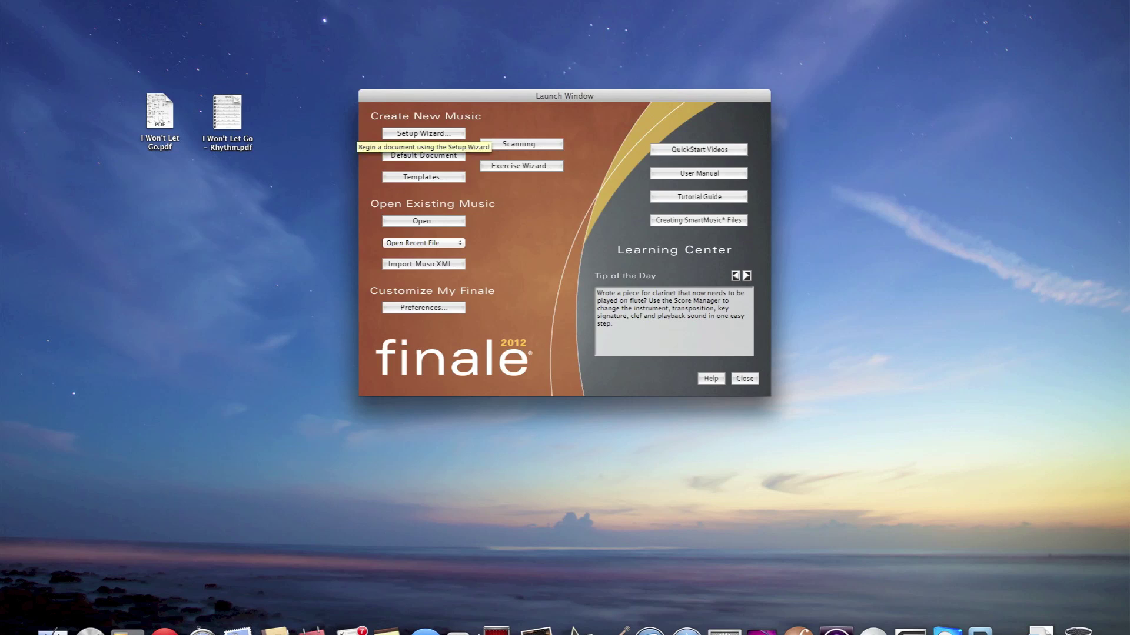
Begin a new document with the Setup Wizard and browse the Band, Choral, General and Orchestral document styles
left_click(421, 135)
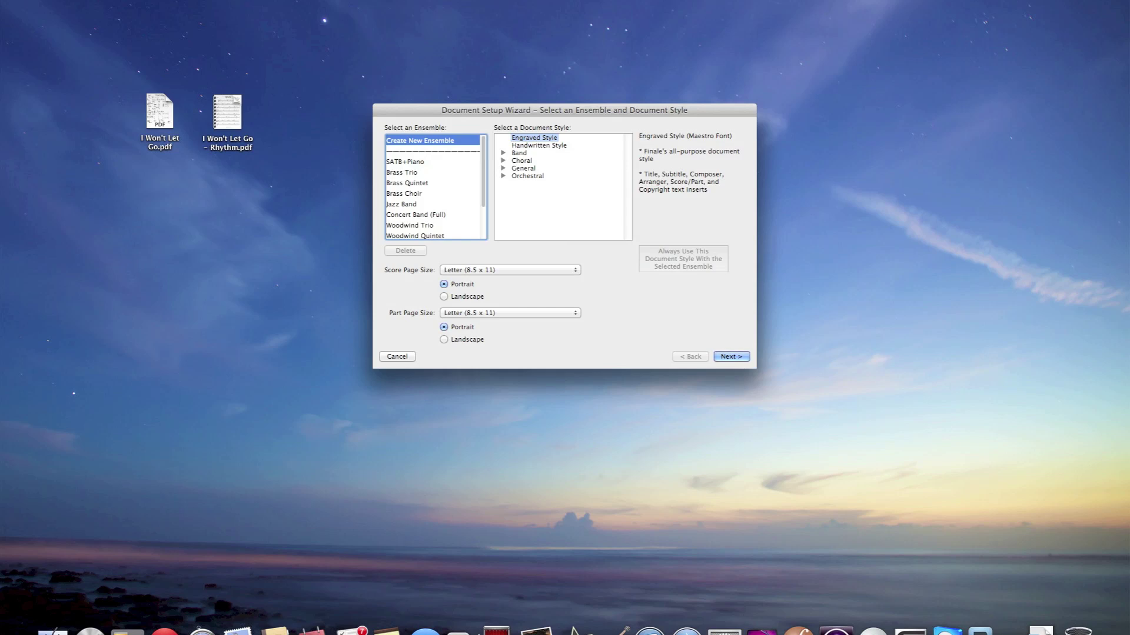
left_click(502, 169)
left_click(502, 168)
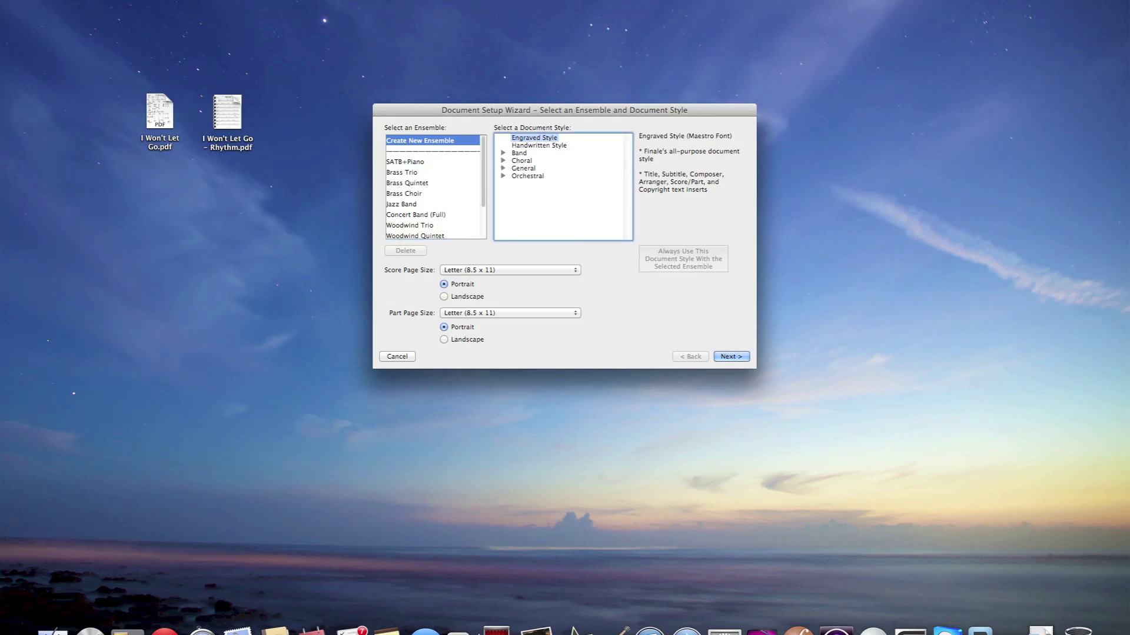
left_click(503, 153)
left_click(503, 153)
left_click(503, 161)
left_click(503, 160)
left_click(503, 169)
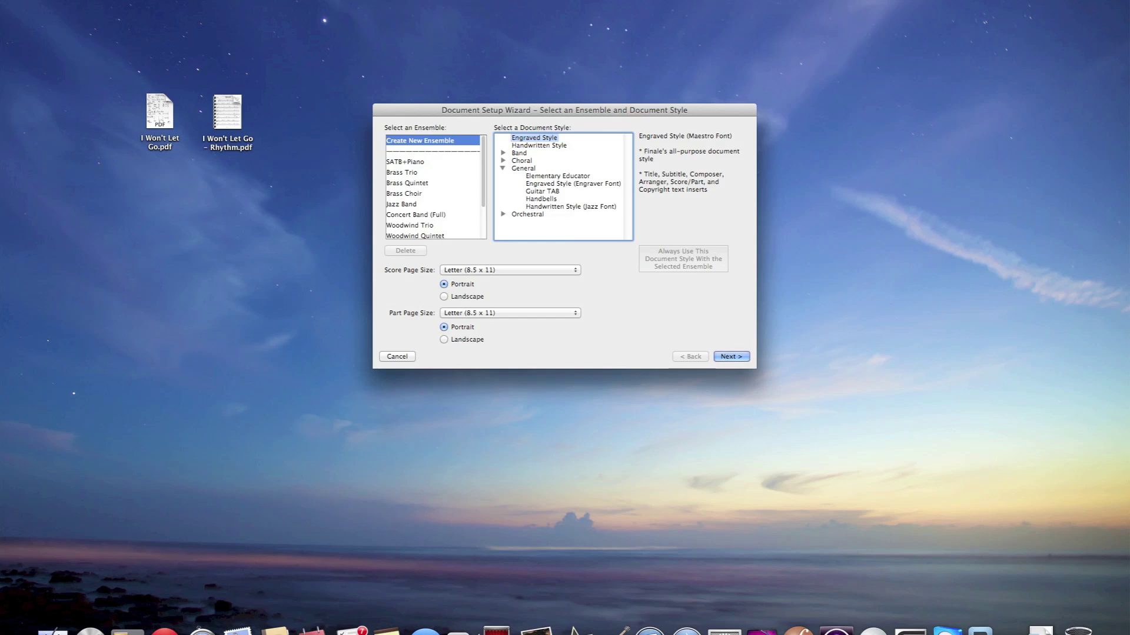
left_click(503, 168)
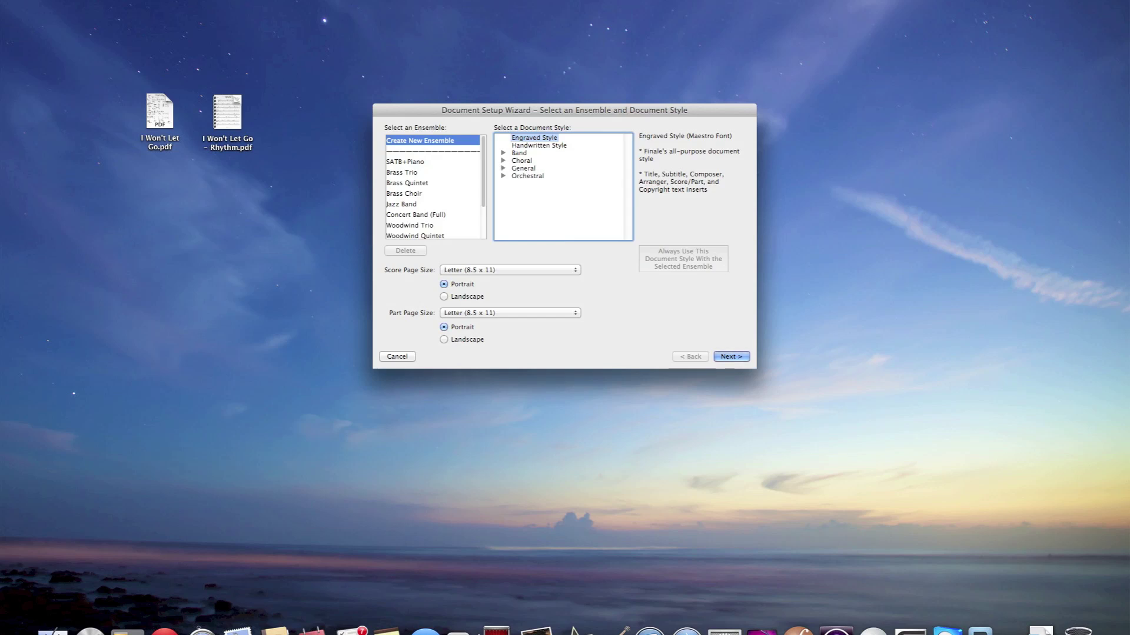
left_click(539, 145)
left_click(503, 176)
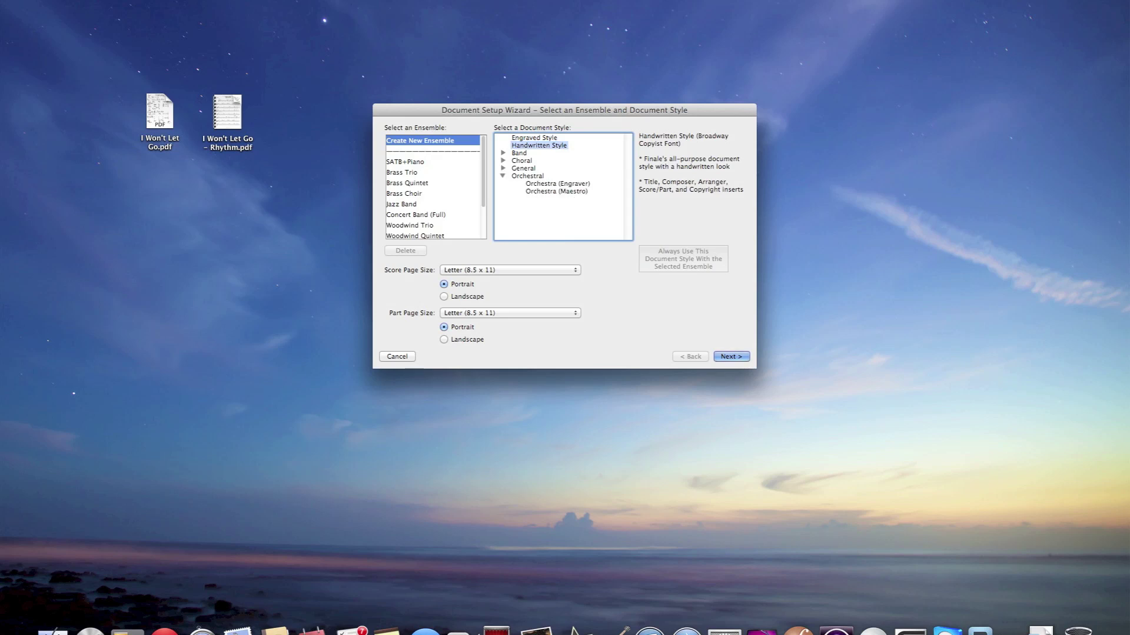
left_click(503, 176)
Check the rhythm chart PDF, choose the General category's Handwritten Style (Jazz Font) as document style and proceed to instrument selection
left_click(503, 168)
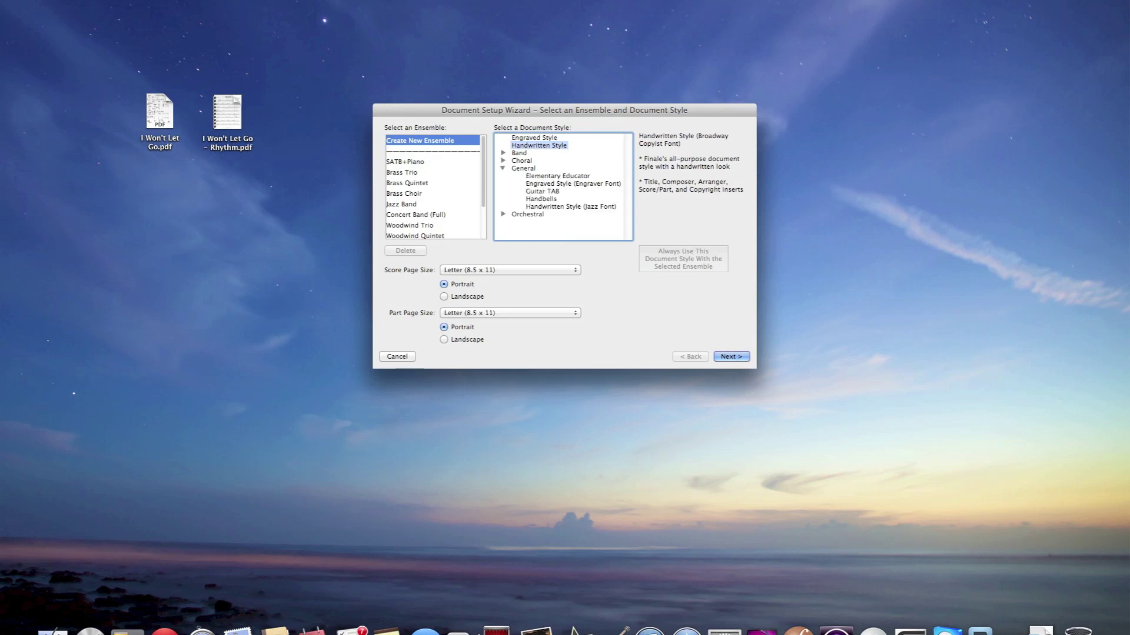
double_click(231, 118)
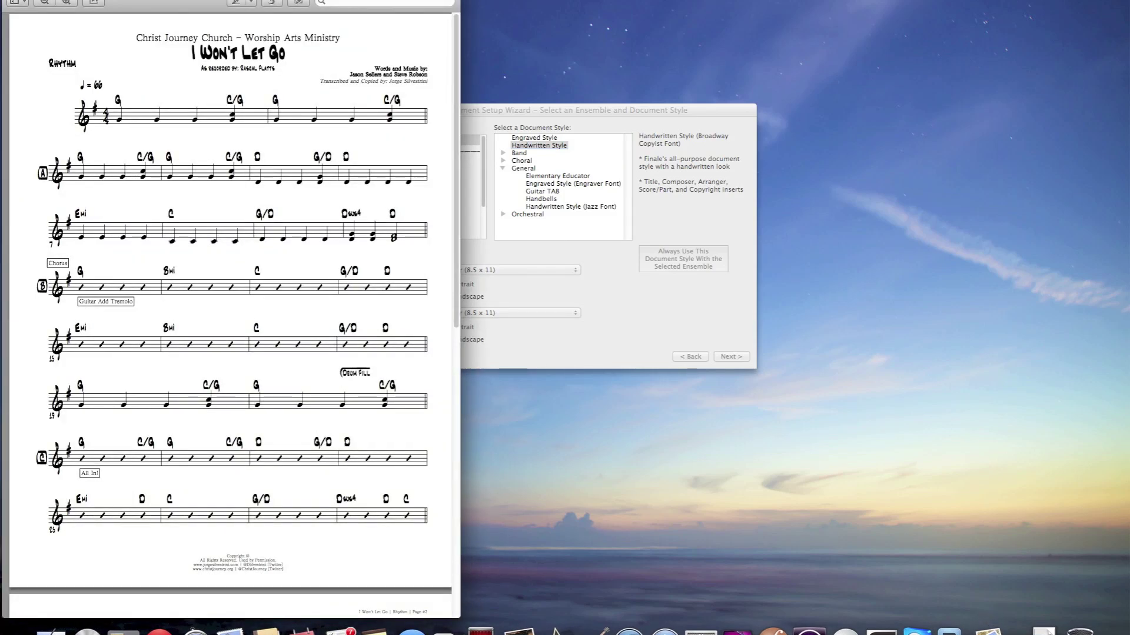
key("super+q")
left_click(570, 207)
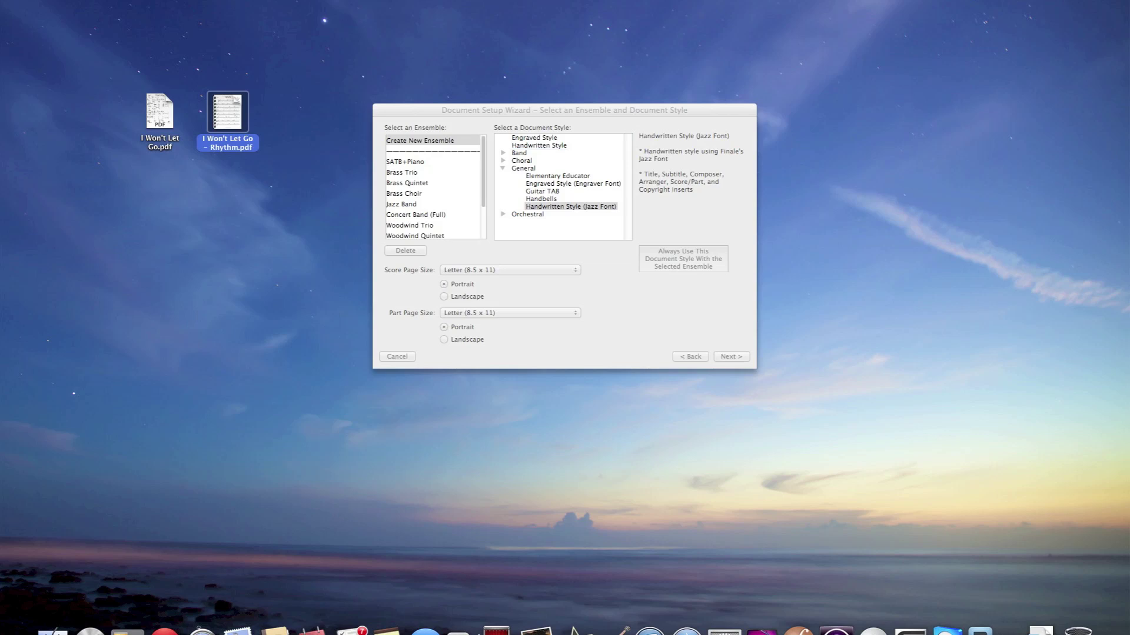
key("super+Tab")
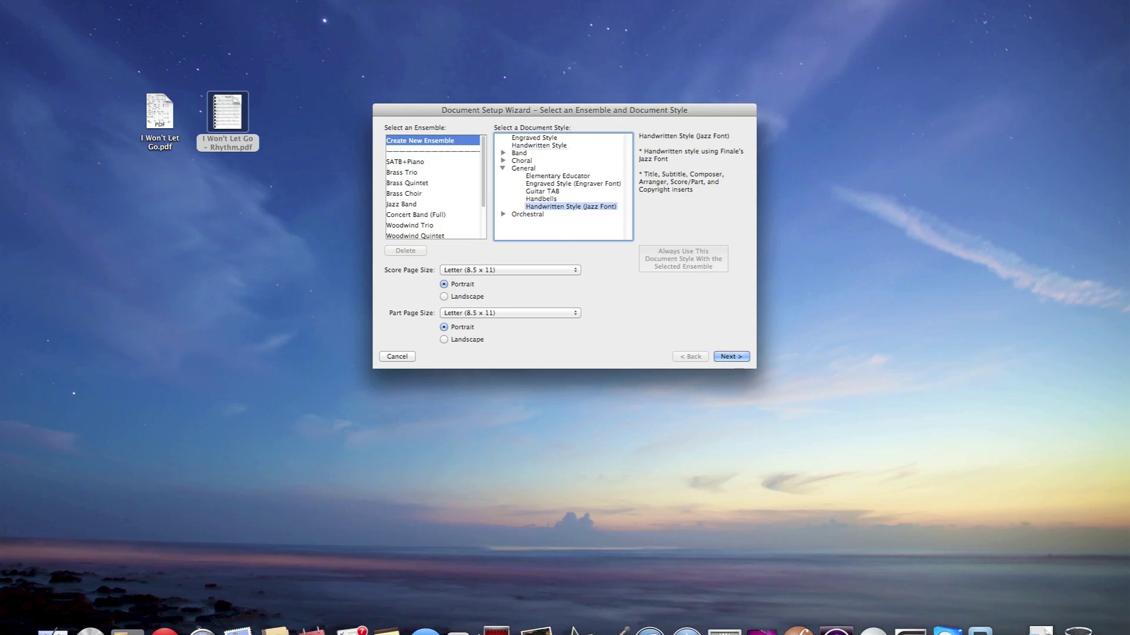
key("Return")
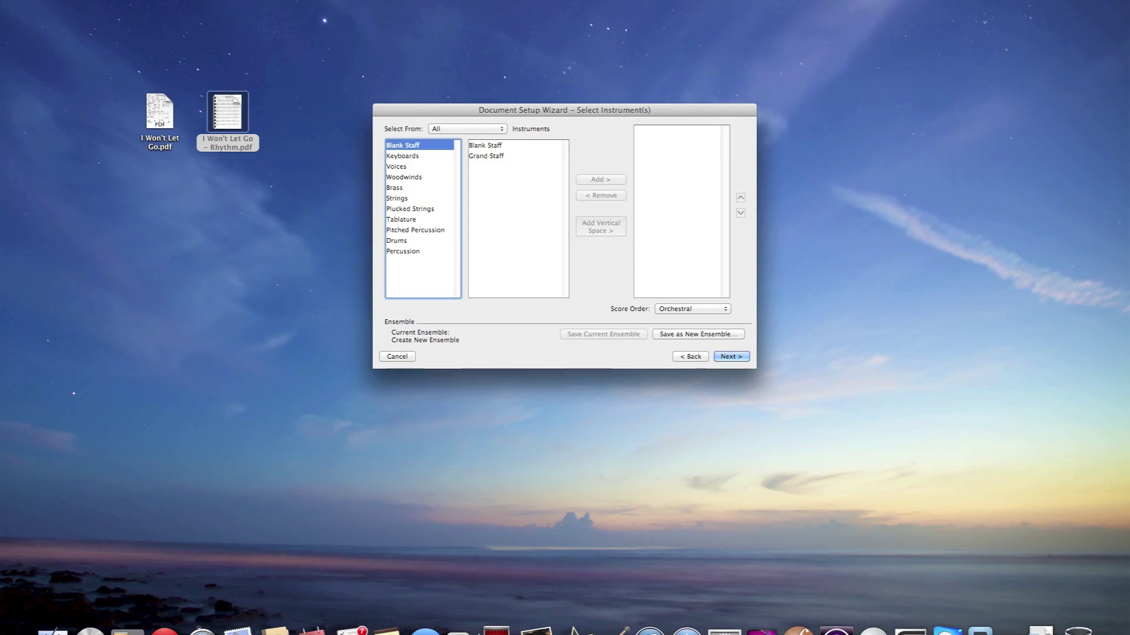
Look through the instrument families and add Trumpet in Bb and Trombone from Brass to the score
left_click(419, 156)
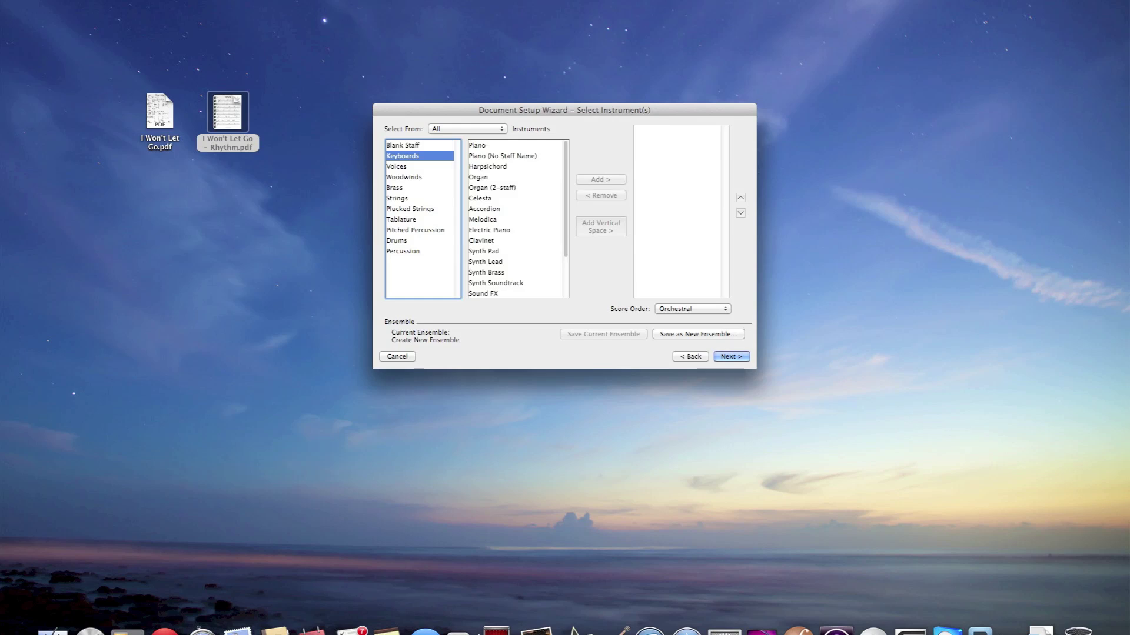
left_click(419, 166)
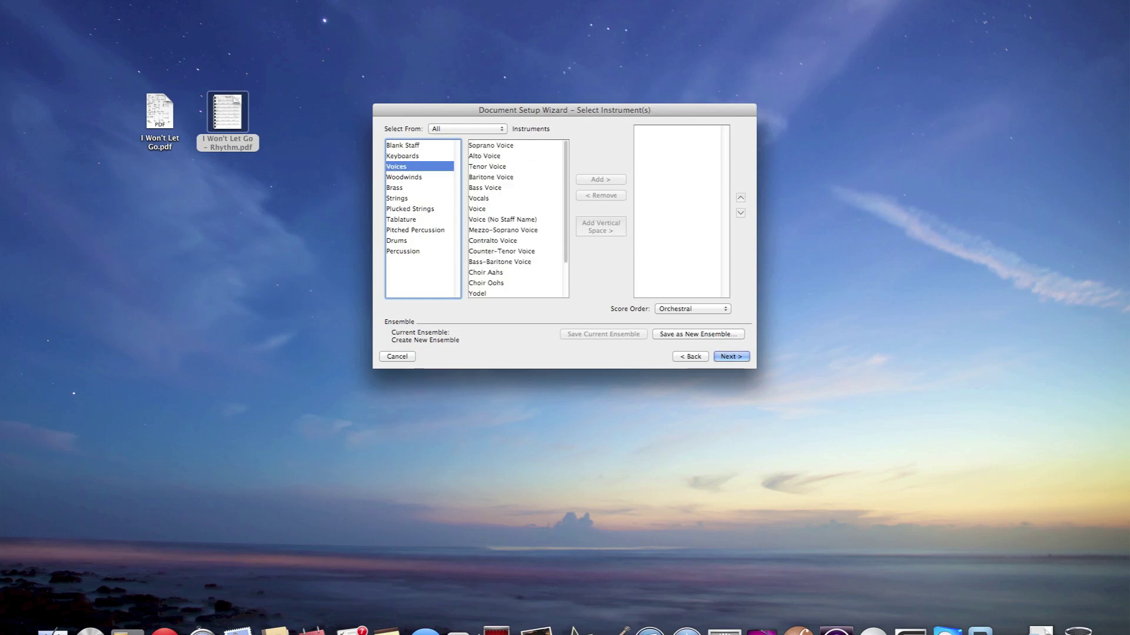
left_click(419, 177)
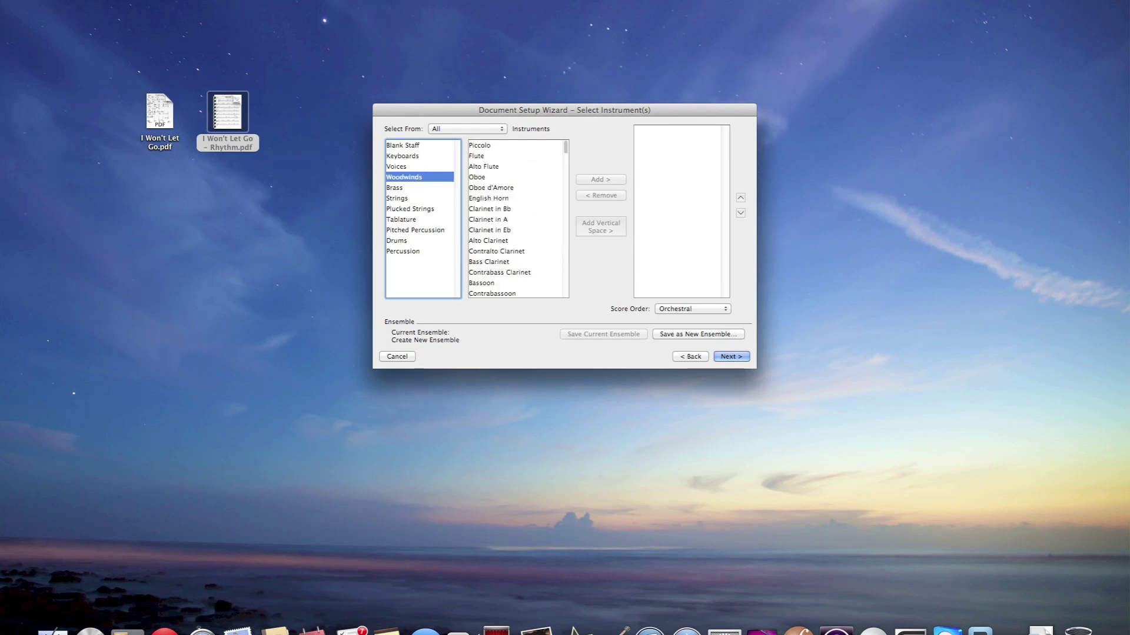
left_click(419, 187)
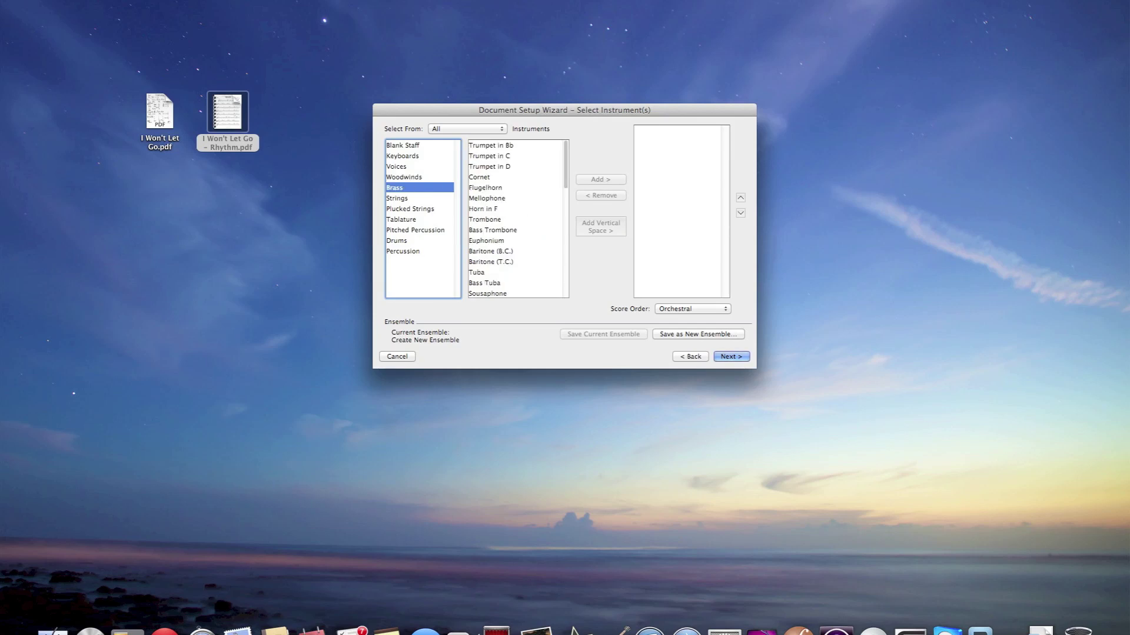
double_click(514, 146)
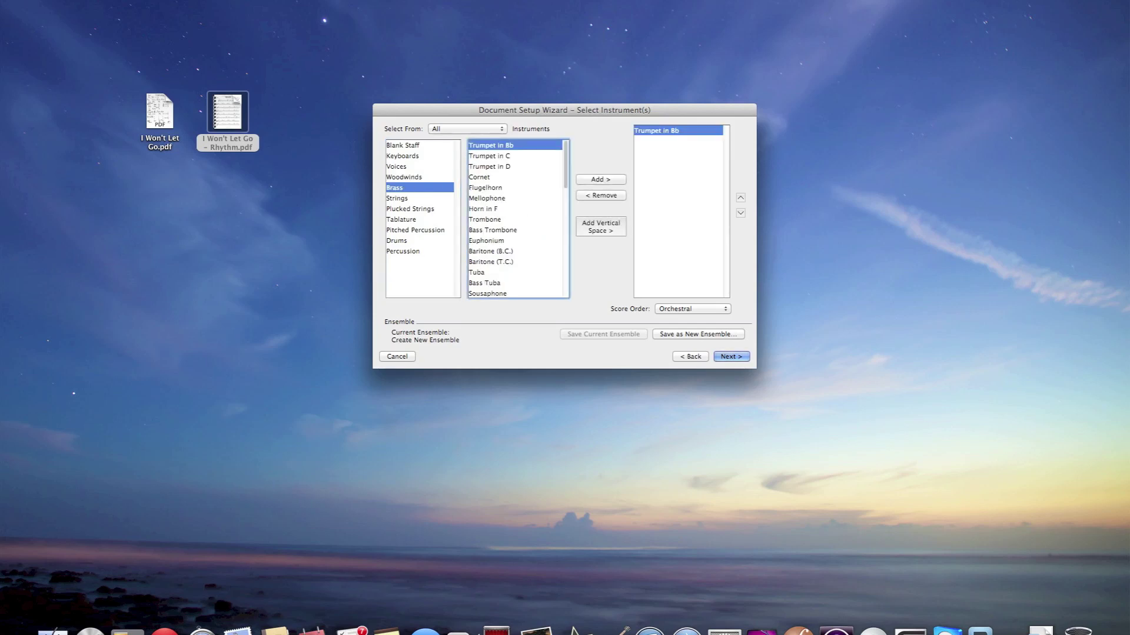
double_click(514, 220)
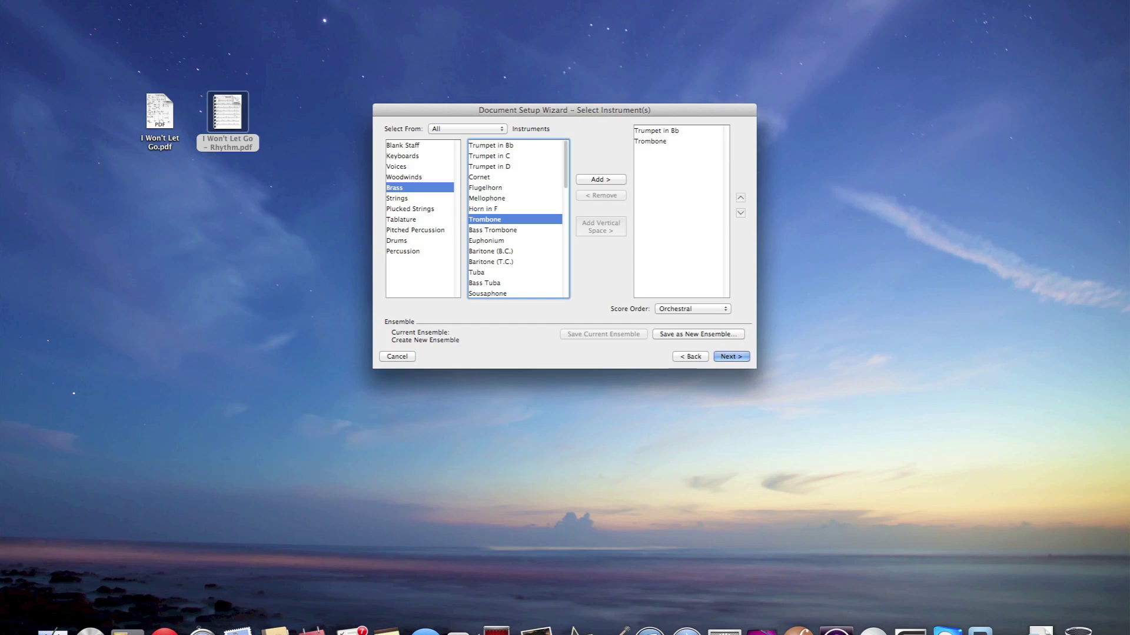
Add Flute from Woodwinds plus Violin and Viola from Strings to the score's instrument list
left_click(419, 177)
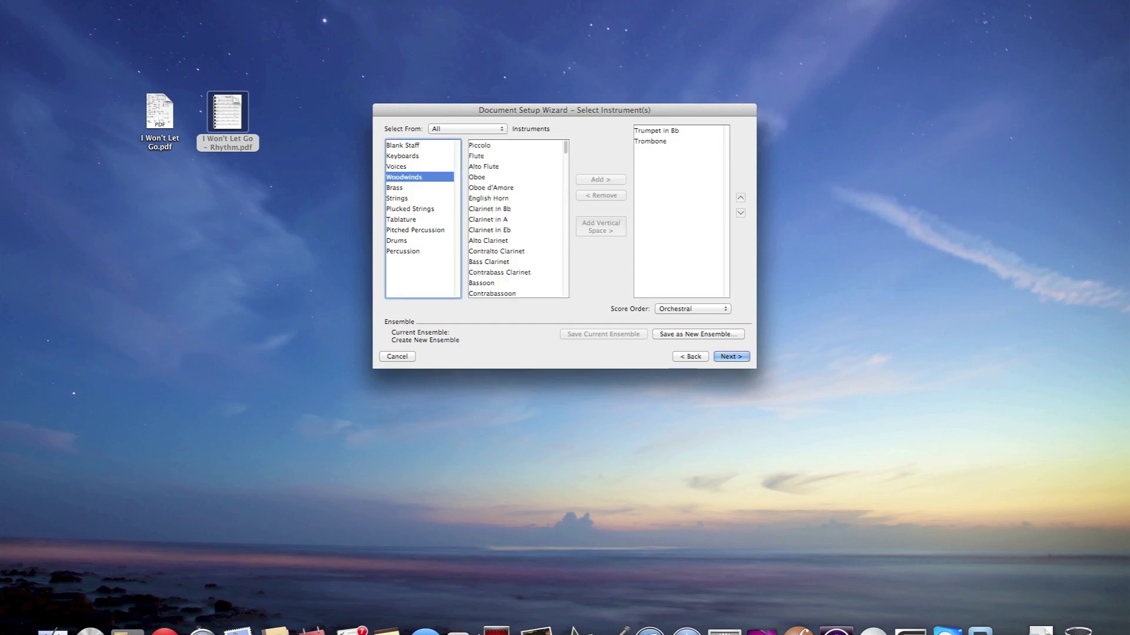
double_click(514, 156)
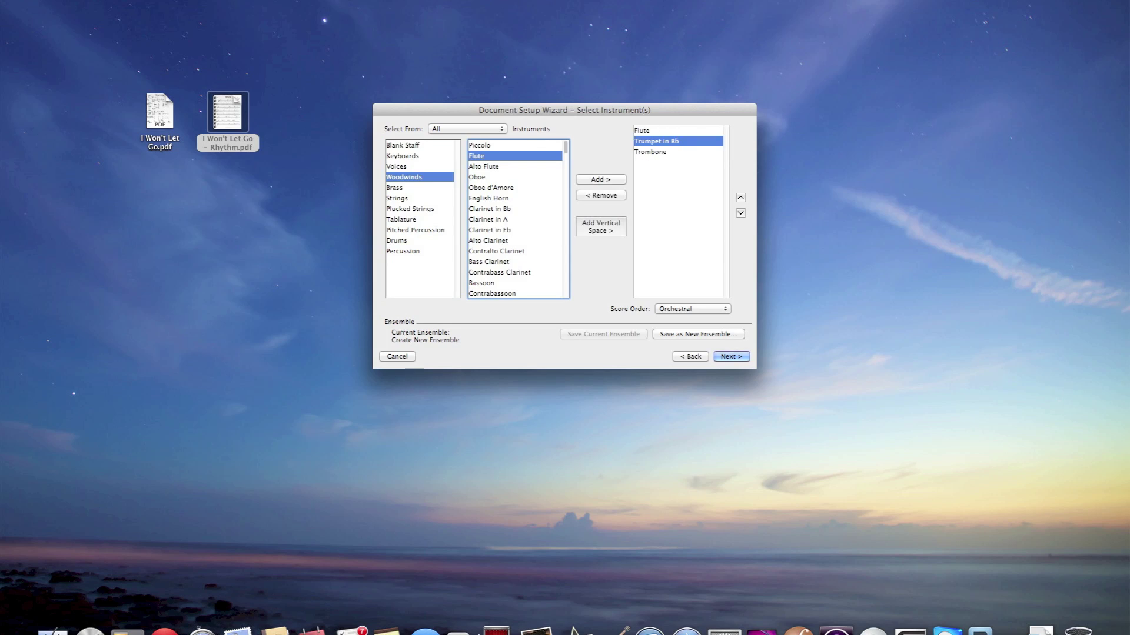
scroll(518, 219, "down", 10)
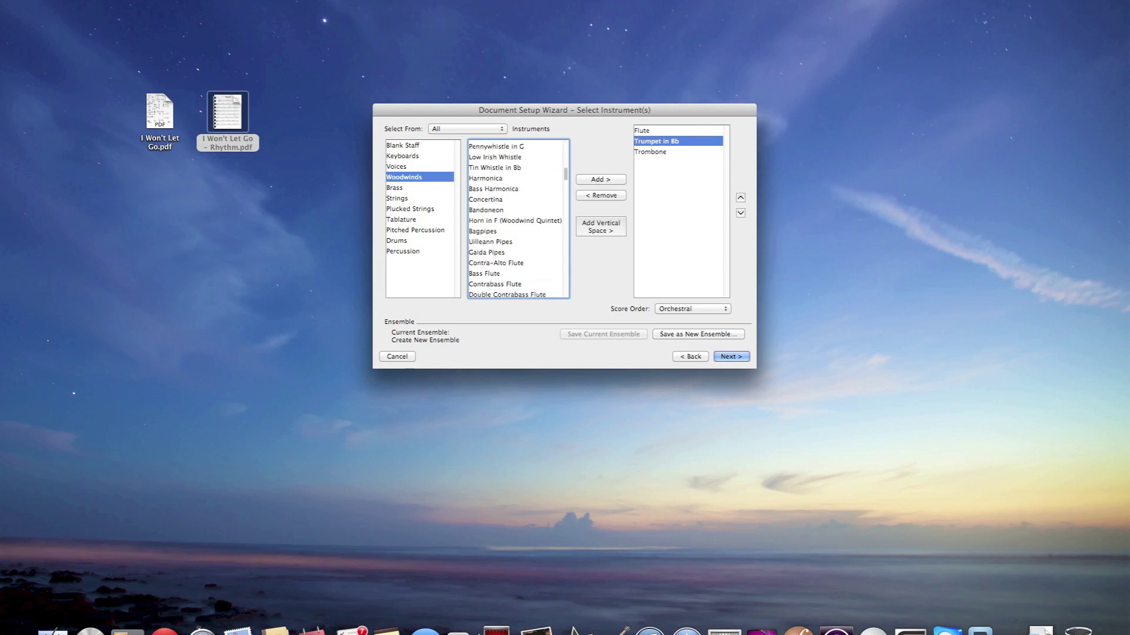
left_click(419, 198)
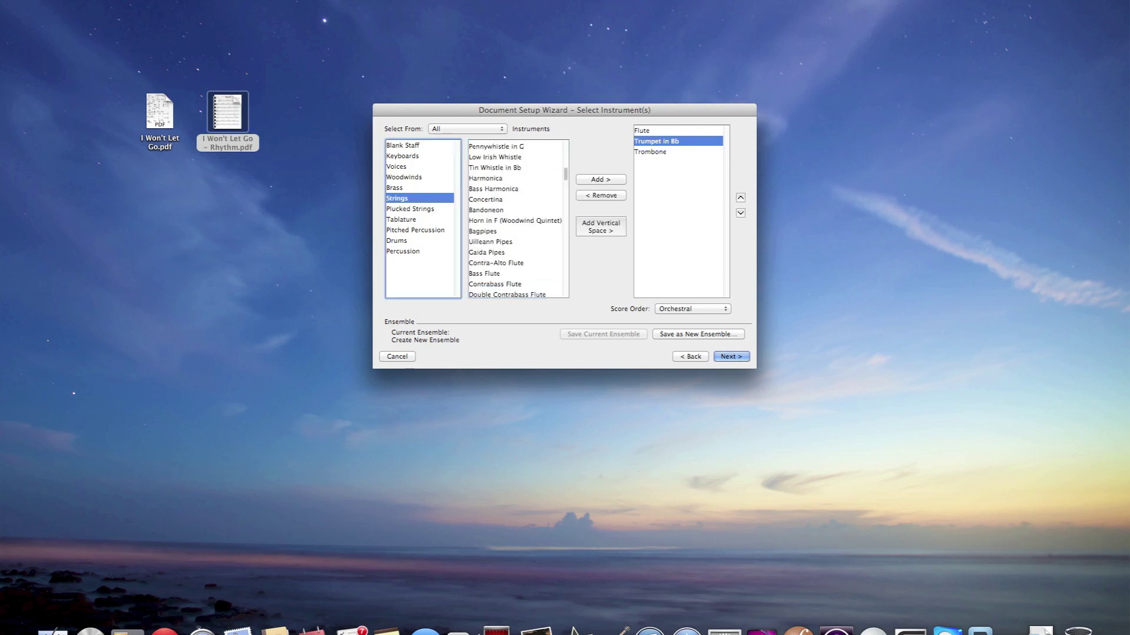
double_click(477, 146)
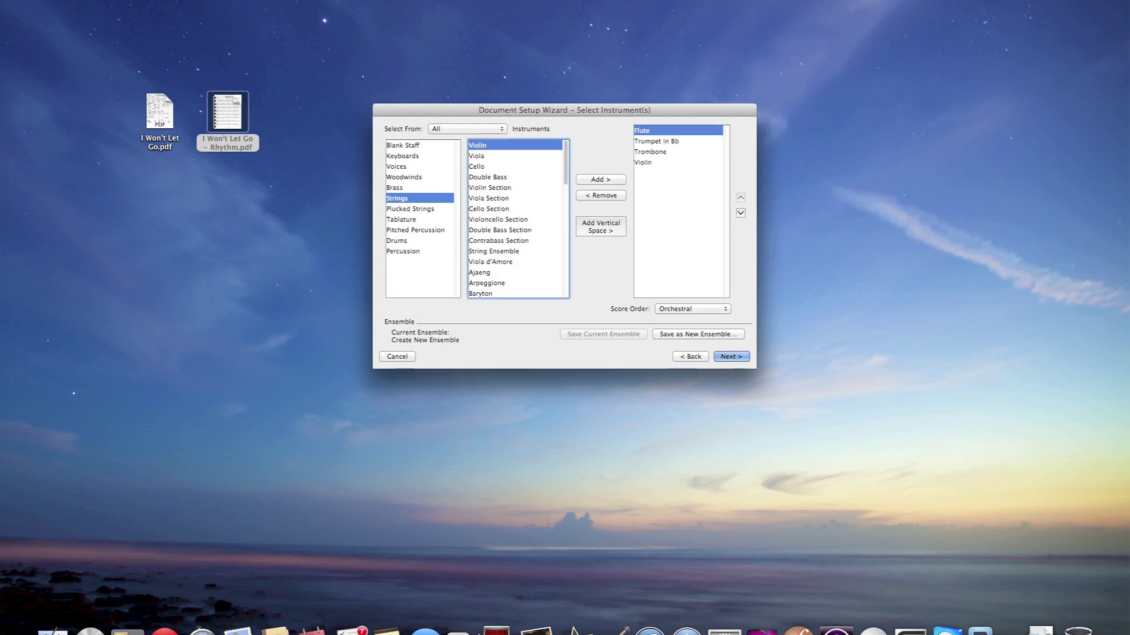
left_click(476, 156)
double_click(476, 155)
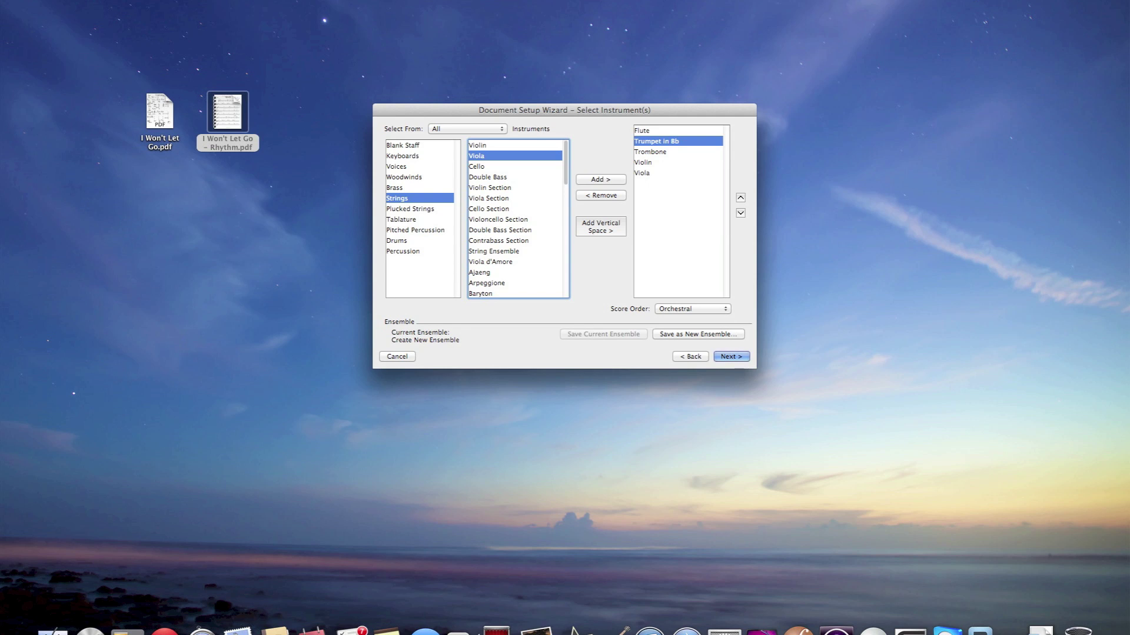
Review the score order options, try Jazz Band, and set the score order to Custom
left_click(691, 308)
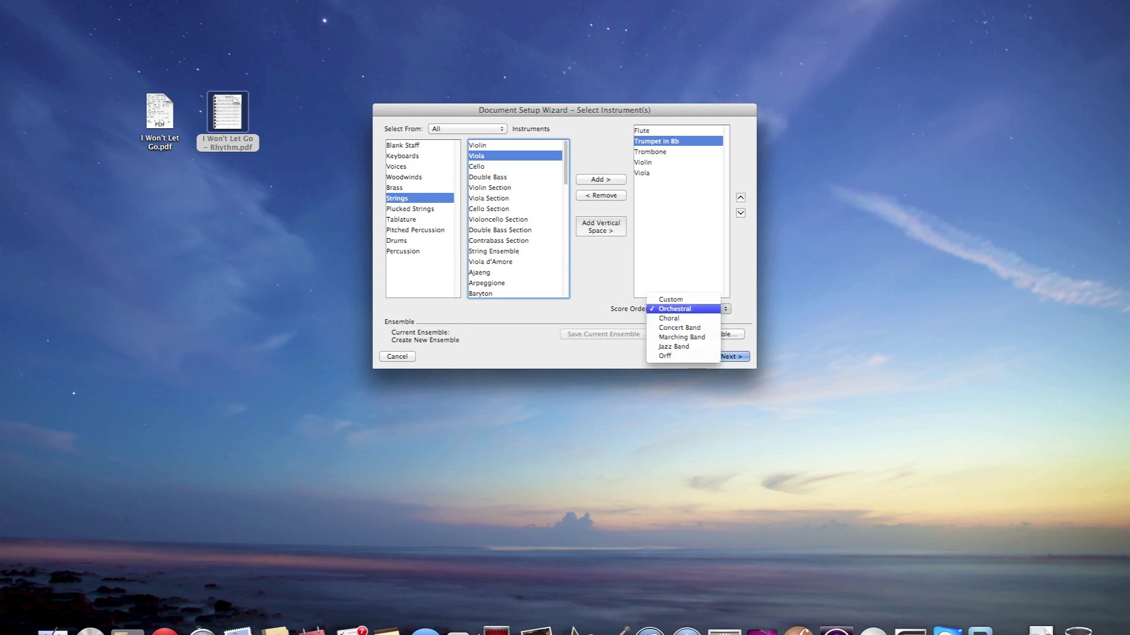
left_click(683, 308)
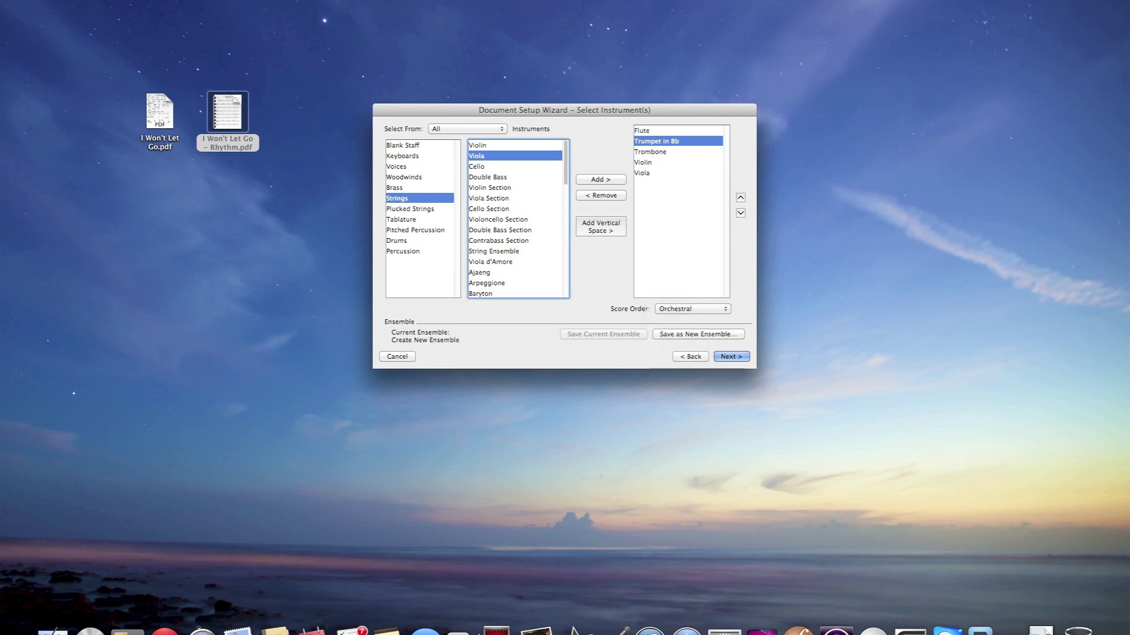
left_click(692, 309)
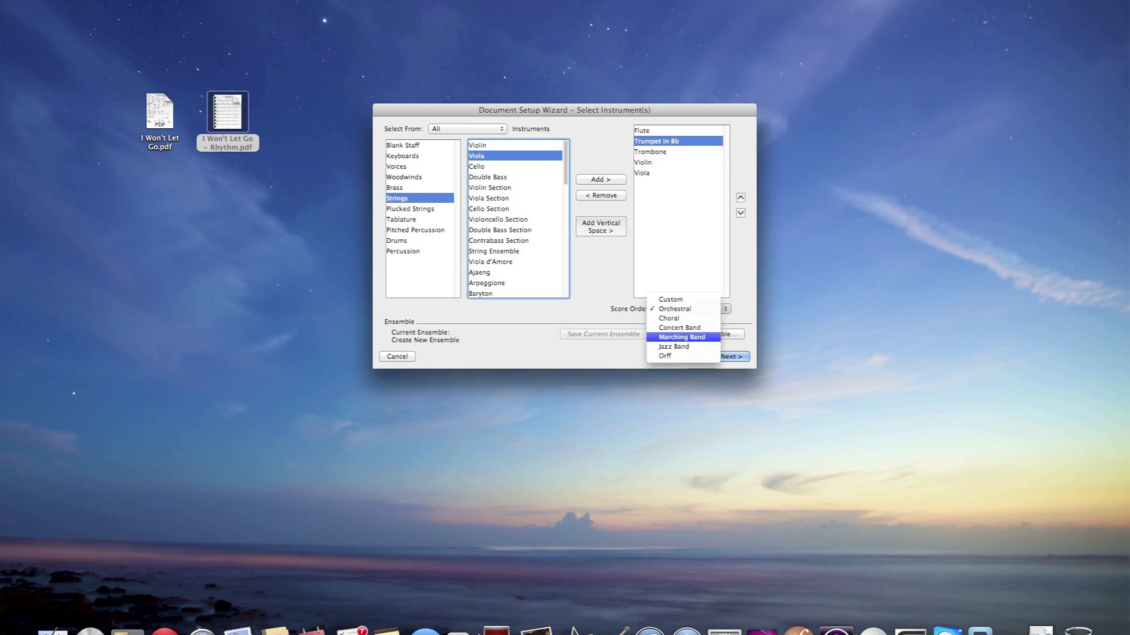
key("Escape")
key("Down")
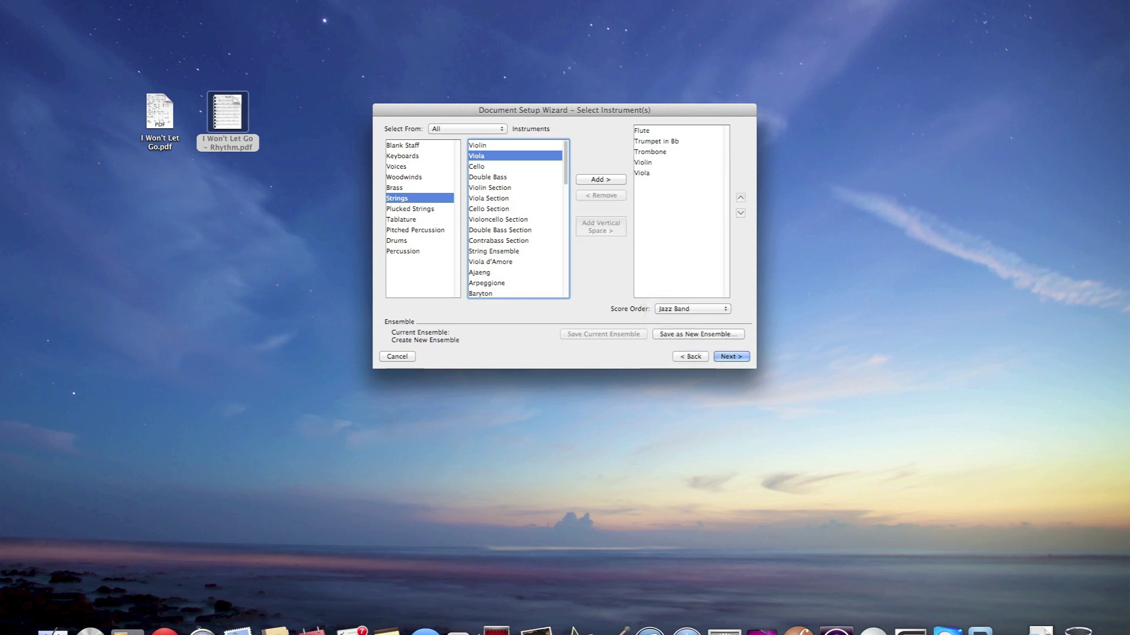
left_click(692, 309)
left_click(682, 261)
key("Tab")
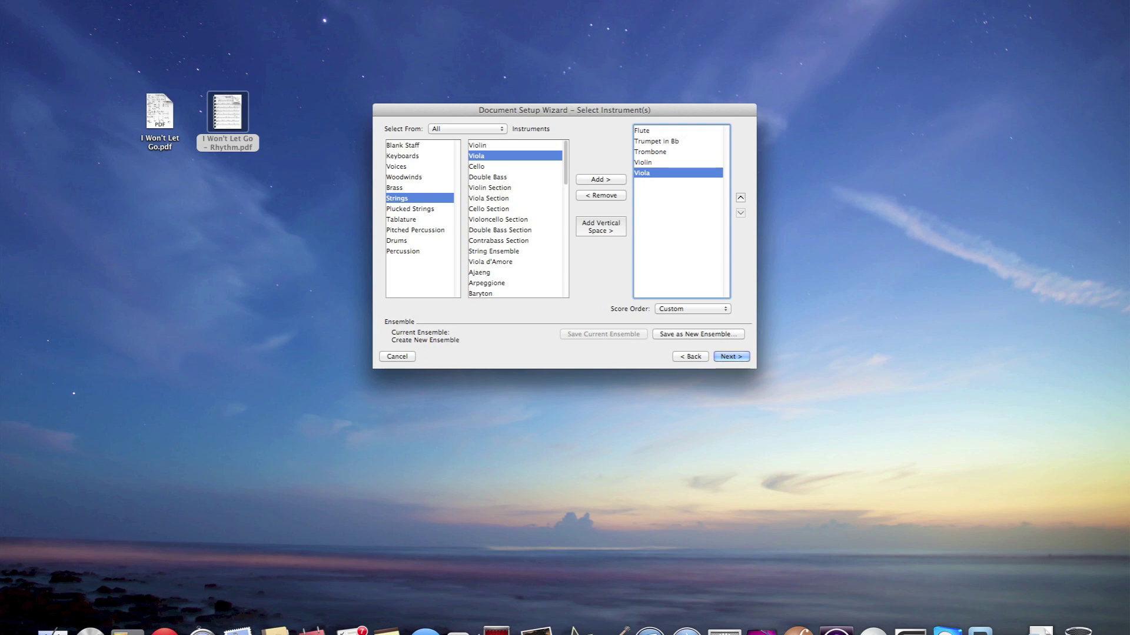
Move Viola to the top of the score's instrument list and back down to the end
left_click(740, 198)
left_click(740, 198)
left_click(740, 198)
left_click(740, 198)
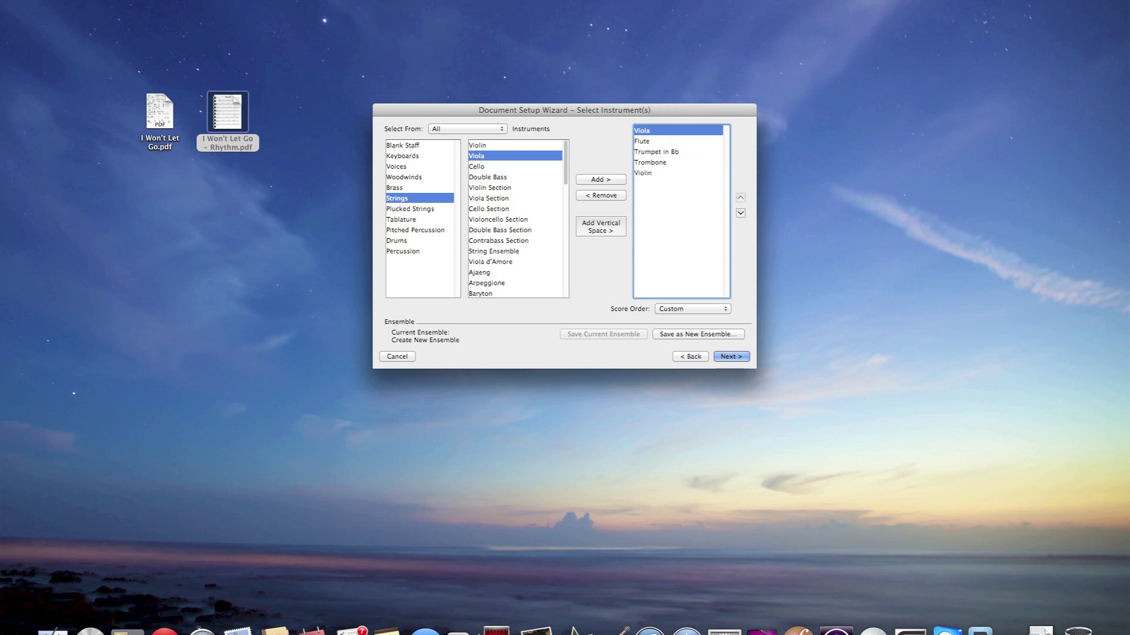
key("super+Down")
key("super+Down")
key("super+Down")
key("super+Down")
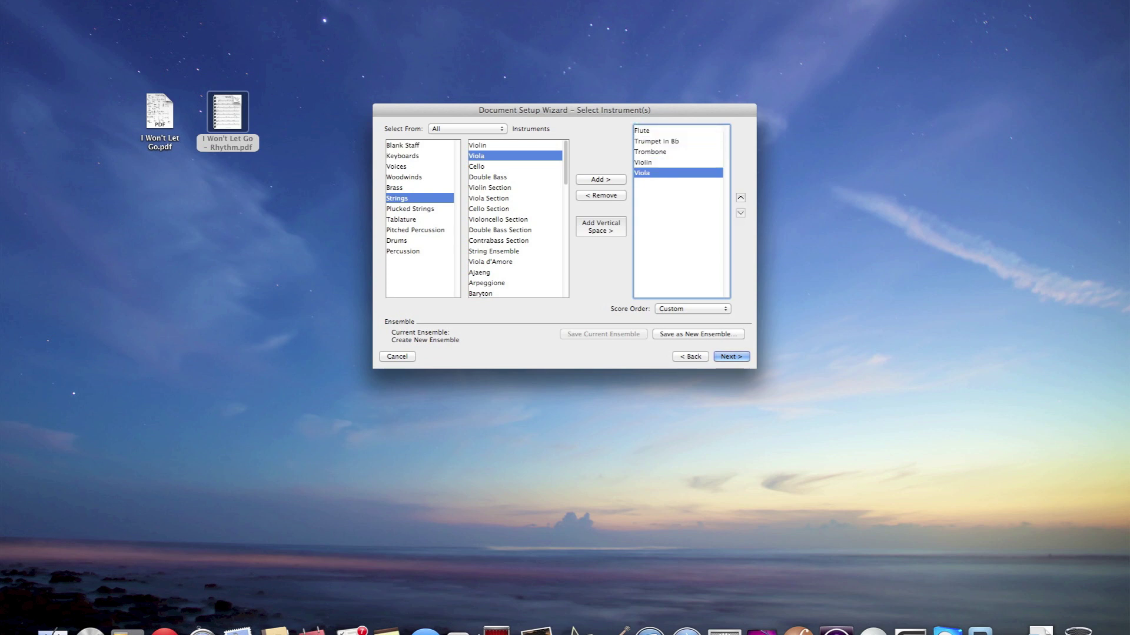
Remove all instruments from the score's instrument list
left_click(678, 194)
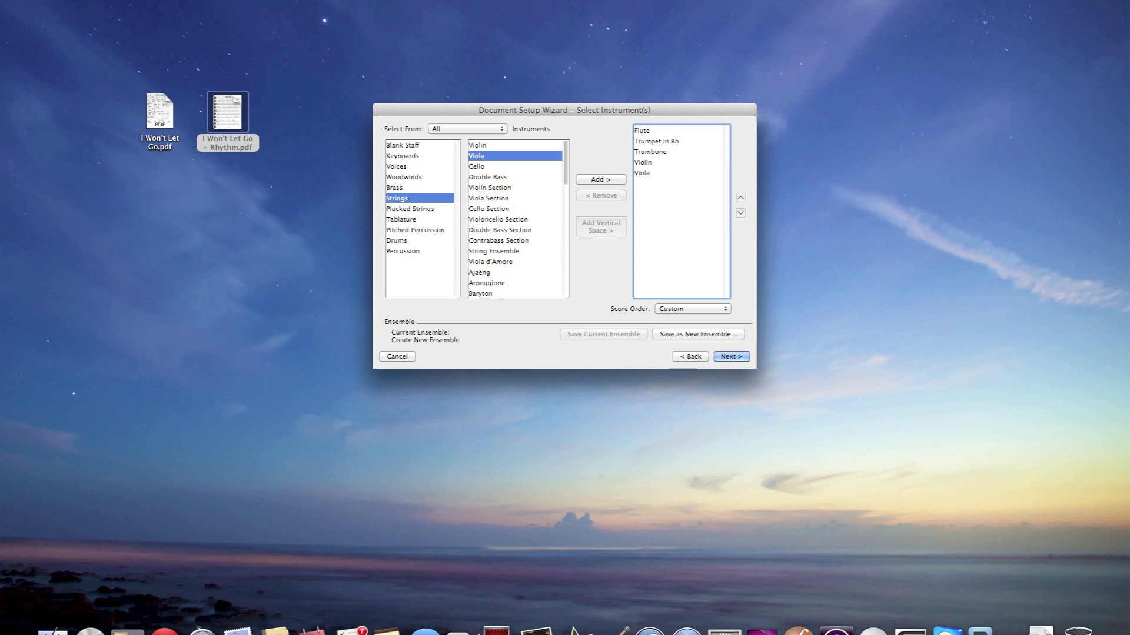
key("super+a")
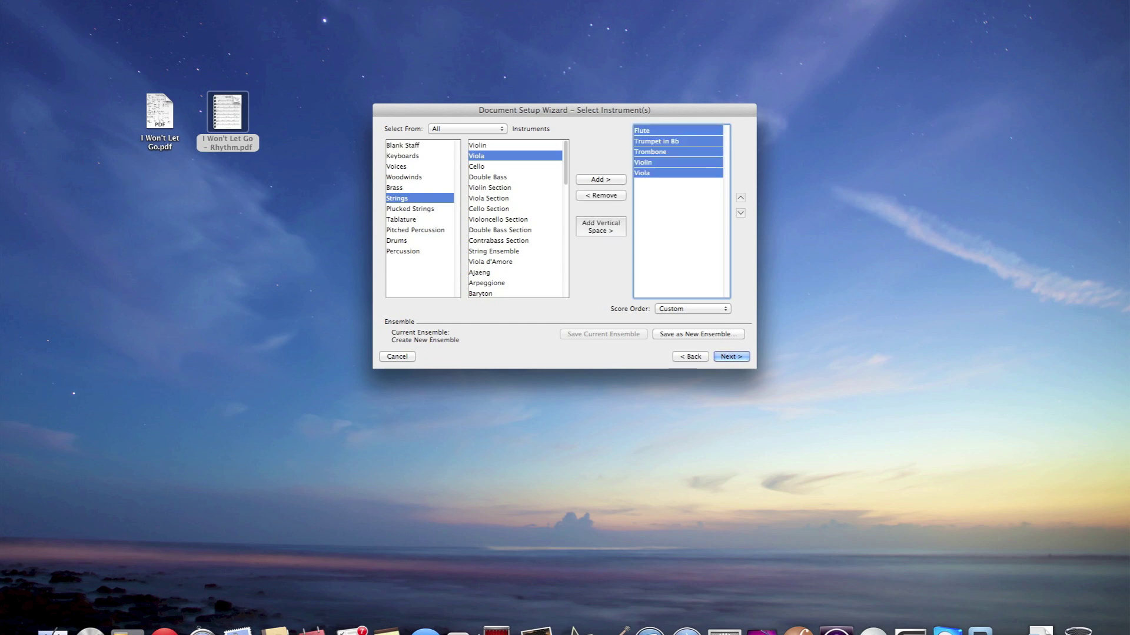
key("BackSpace")
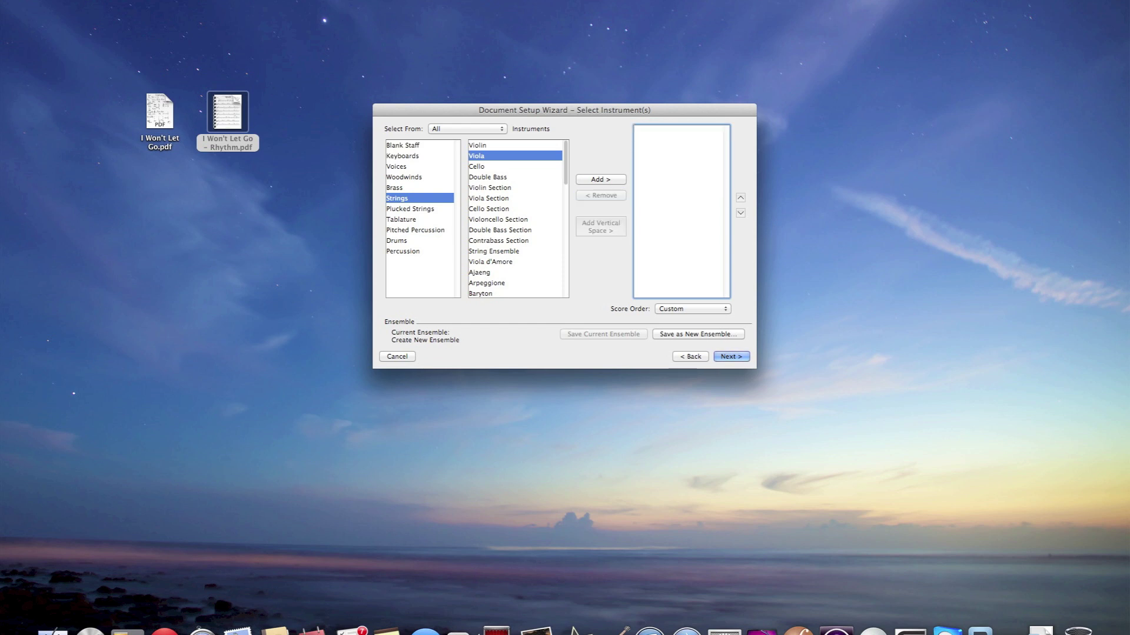
Add a single Blank Staff to the score from all instruments and proceed to the score information
left_click(419, 145)
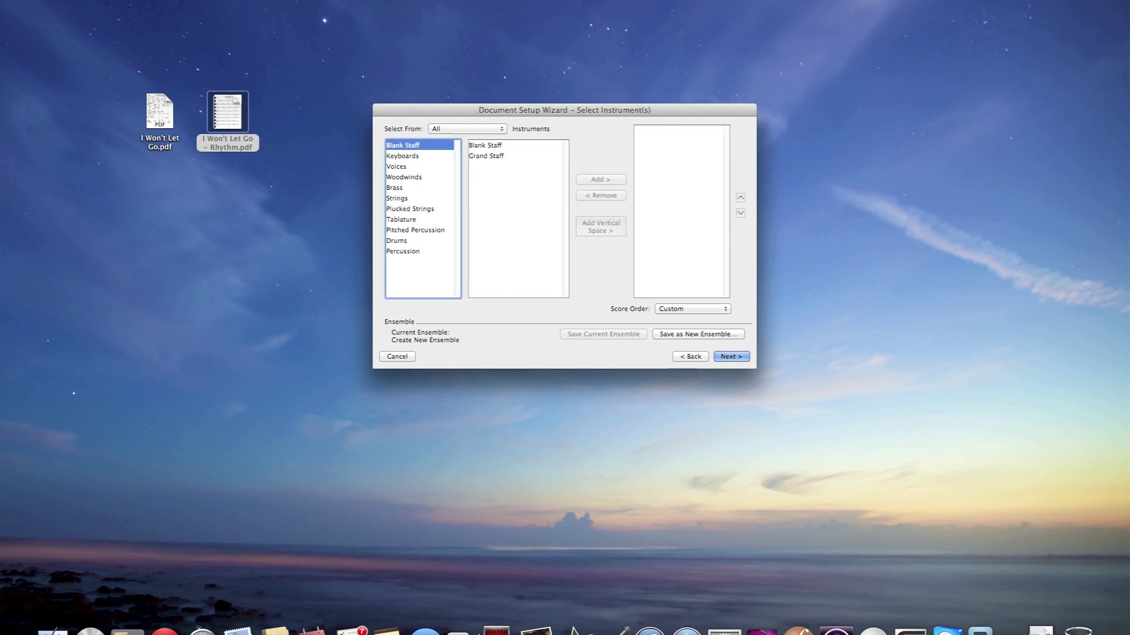
left_click(515, 146)
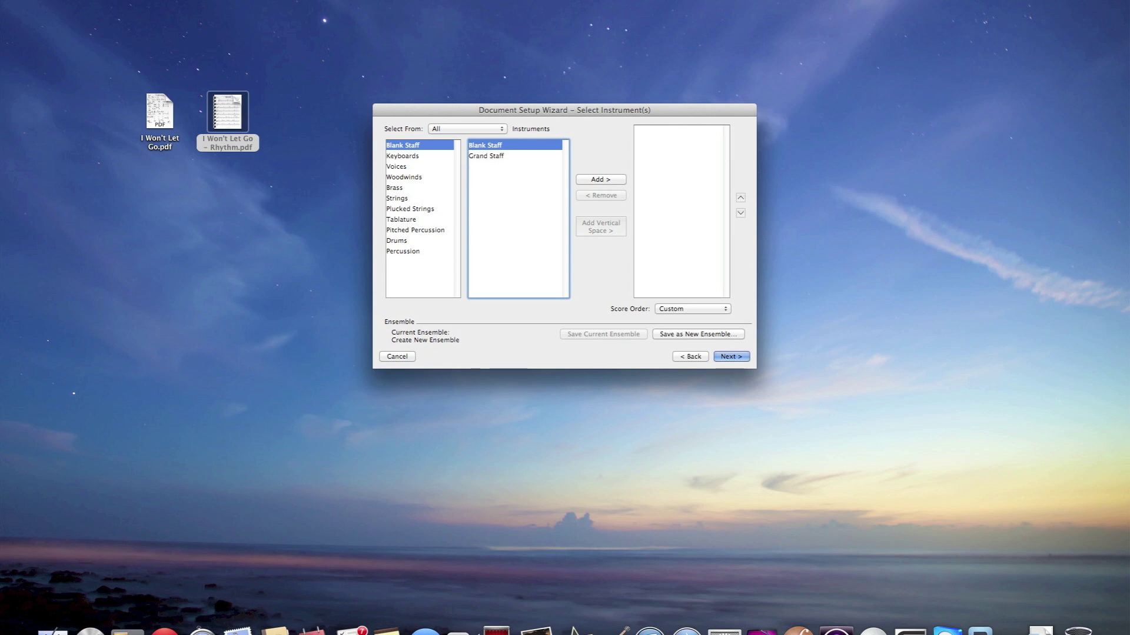
left_click(464, 129)
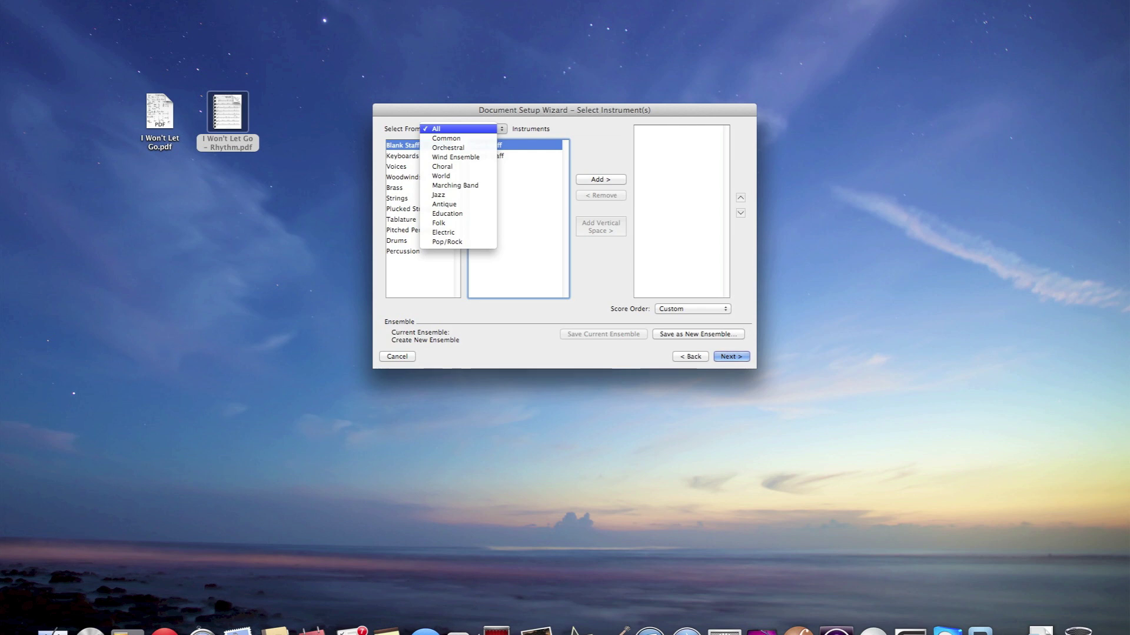
left_click(458, 128)
left_click(485, 145)
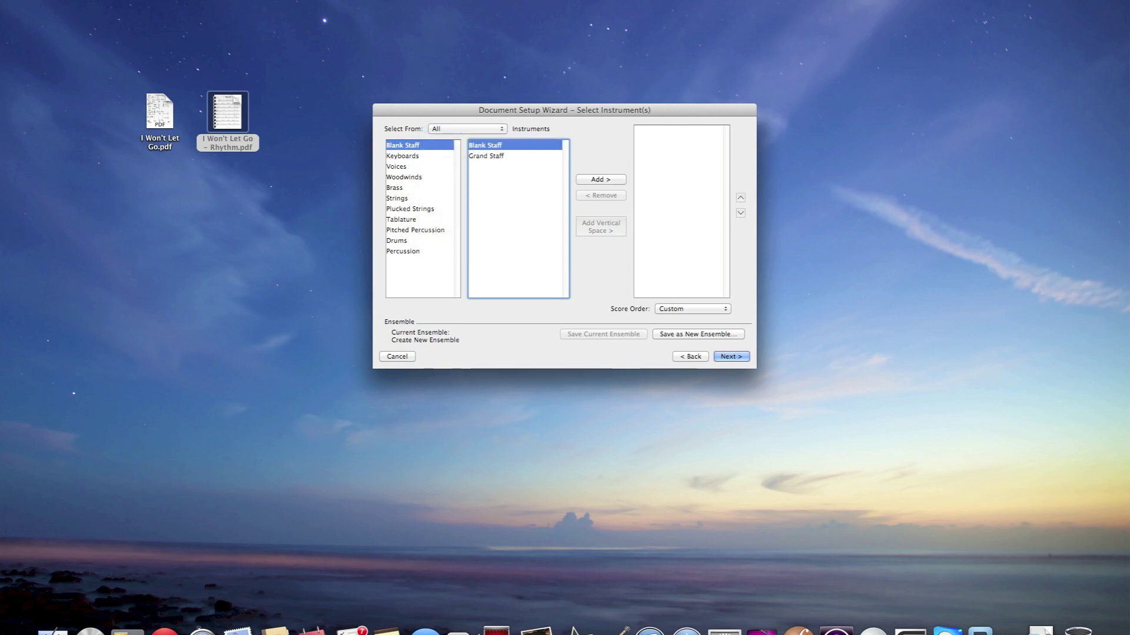
left_click(600, 180)
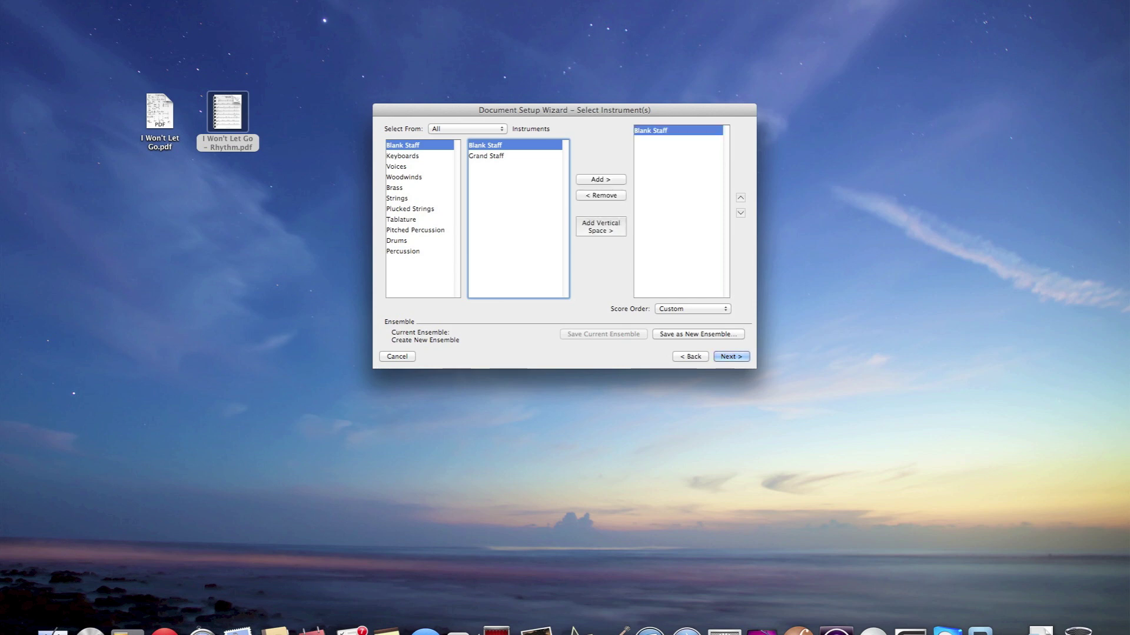
key("Return")
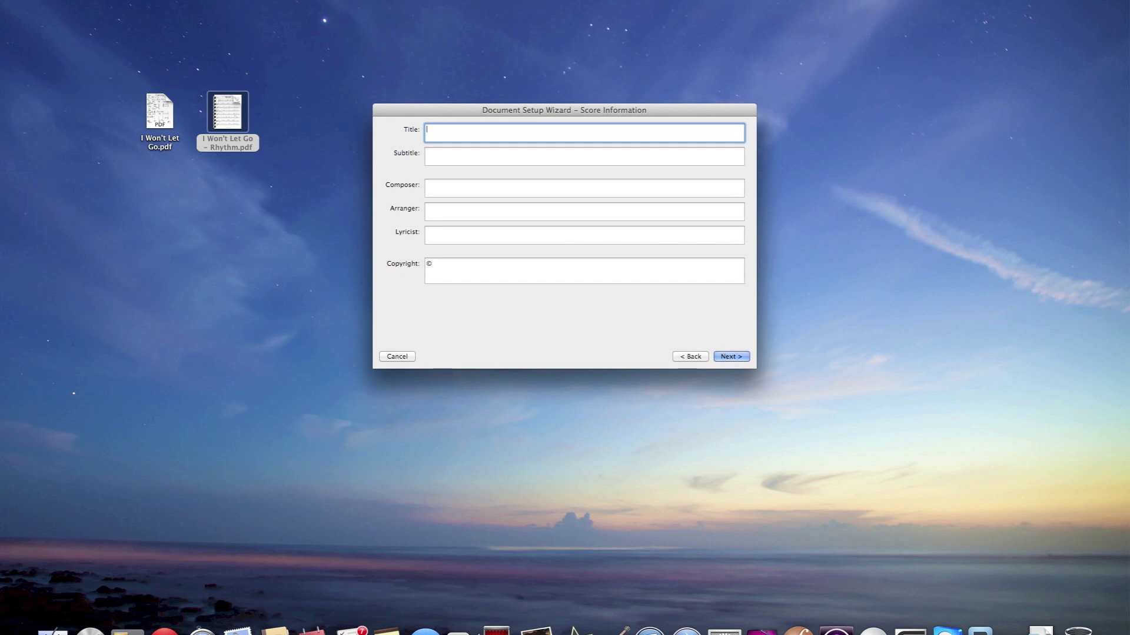
Open the "I Won't Let Go - Rhythm" PDF for reference and place the setup wizard beside it
double_click(228, 120)
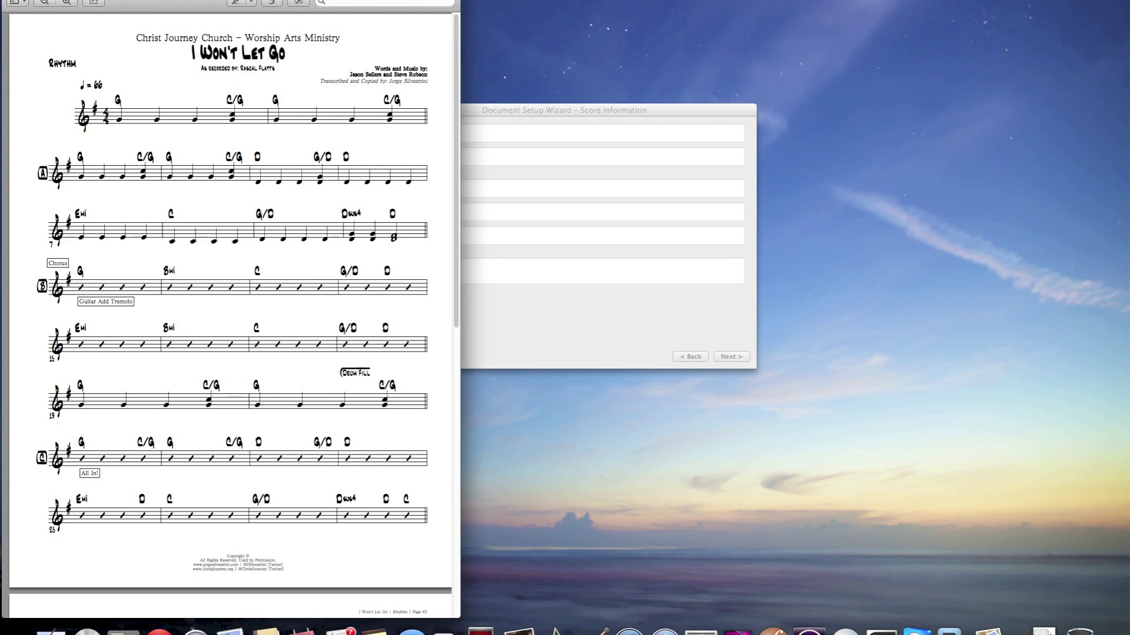
key("super+Tab")
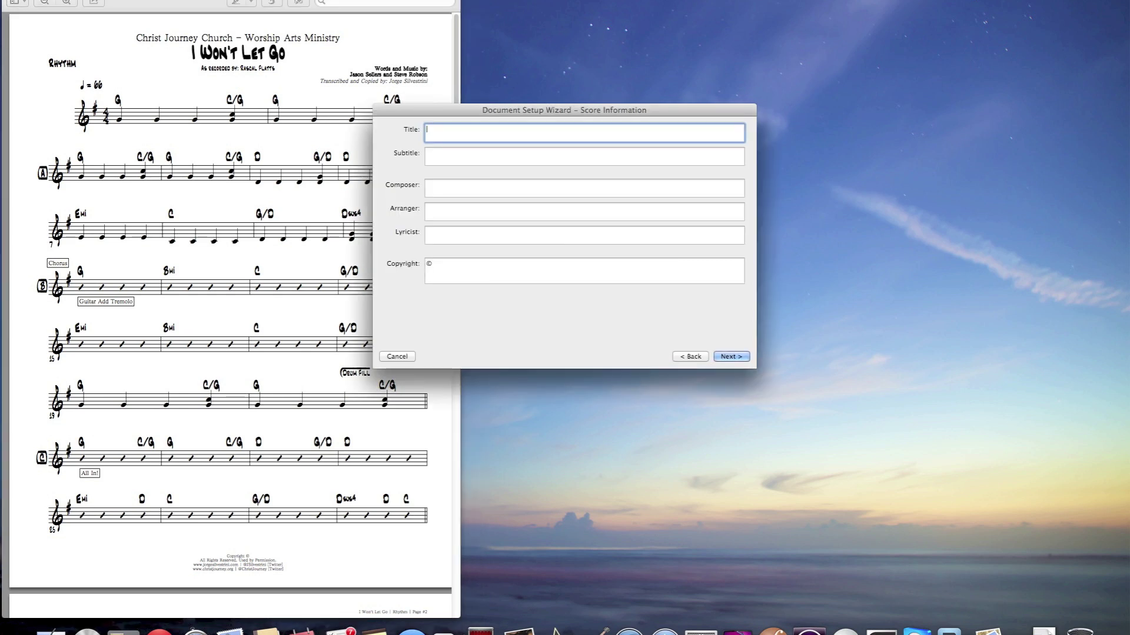
left_click_drag(564, 110, 662, 106)
Enter "I Won't Let Go" as the title and "As recorded by: Rascal Flatts" as the subtitle
type("I")
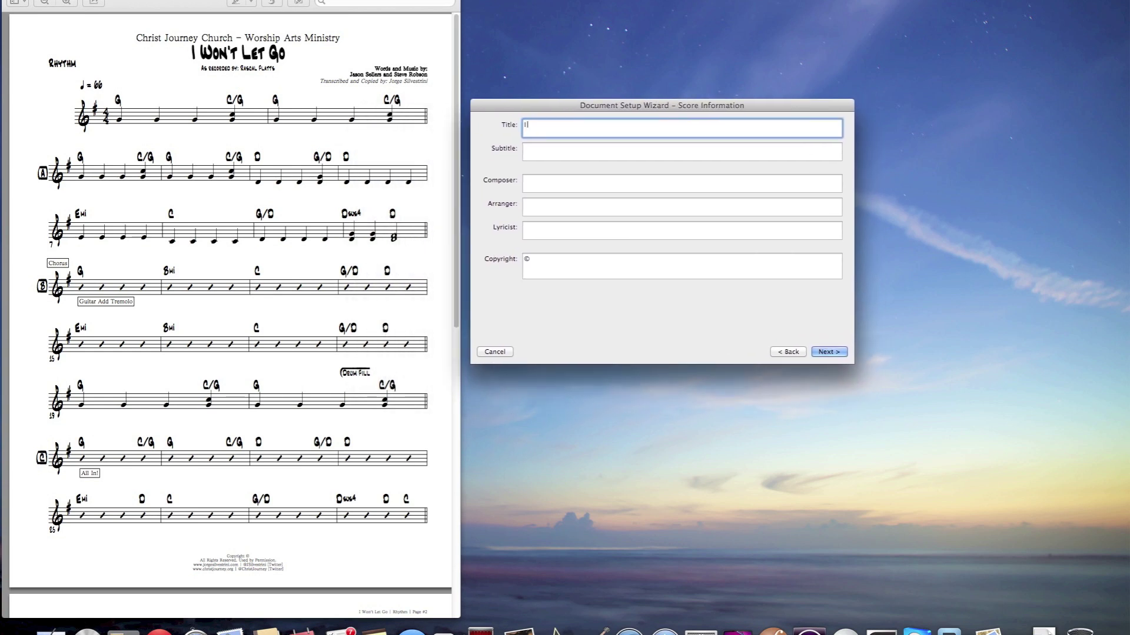
type(" Won't Let Go")
key("Tab")
type("A")
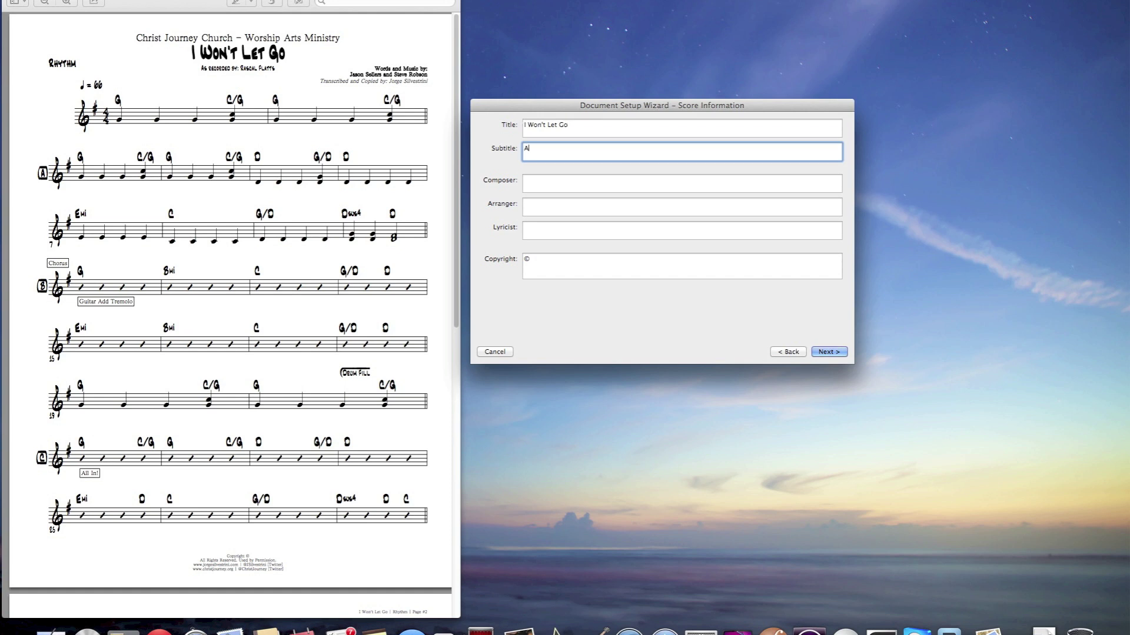
type("s recorded by: Rascal Flatts")
Fill in the composer credit with "Words and Music by:" and the two songwriters' names on a second line
key("Tab")
type("Word")
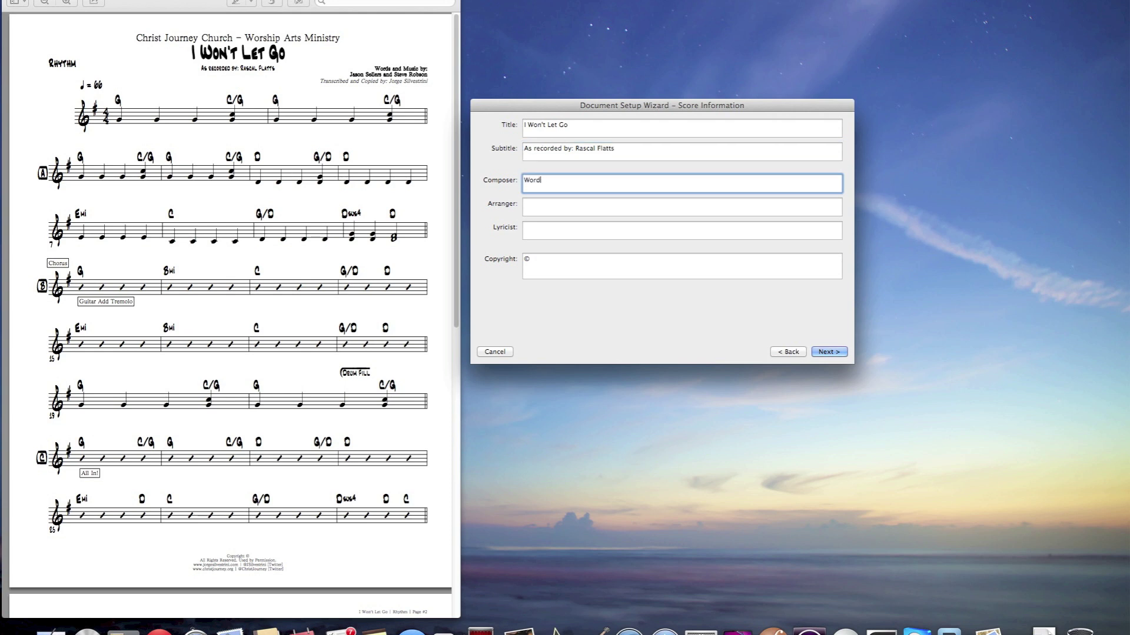
type("s and Music by:")
key("Return")
type("Jason Sellers and Seteve Robson")
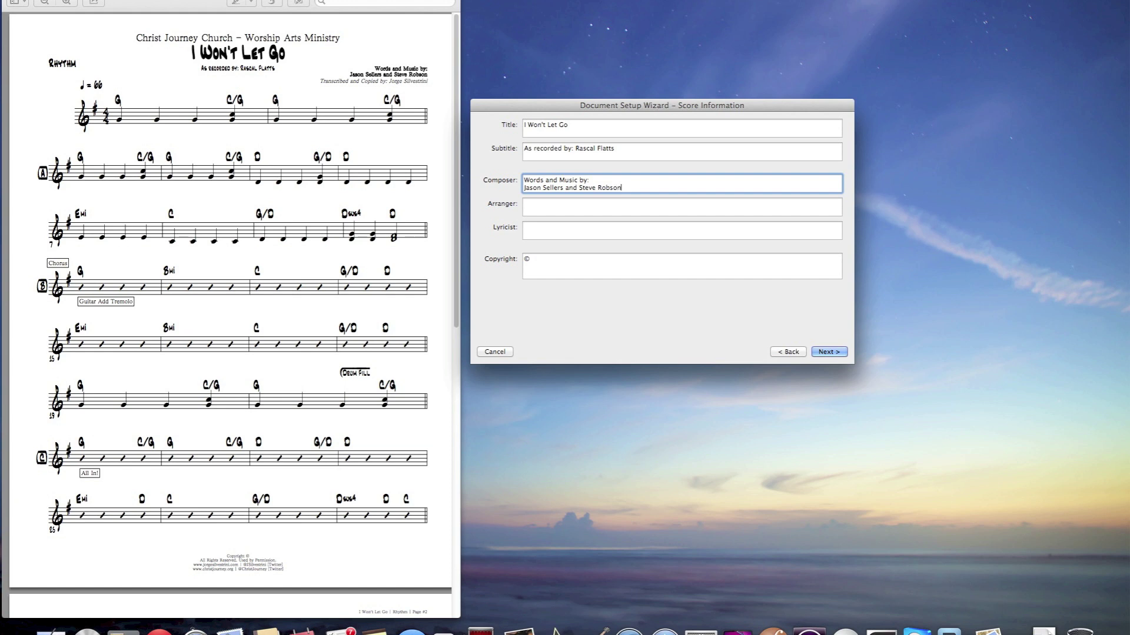
Fill in the arranger credit with "Transcribed and Copied by:" followed by the transcriber's full name
key("Tab")
type("Transcribe")
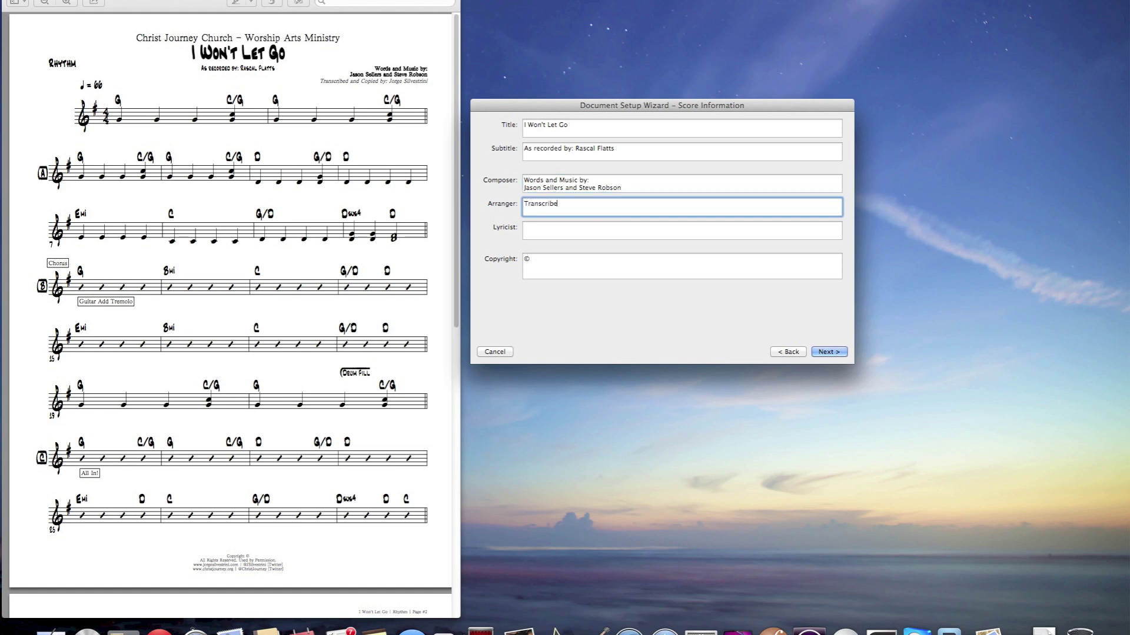
type("d and Copied by: Jorge Silvestrini")
Leave the lyricist empty and set the copyright notice to "Copyright ©" with "All Rights Reserved. Used by Permission." on a second line
key("Tab")
key("Tab")
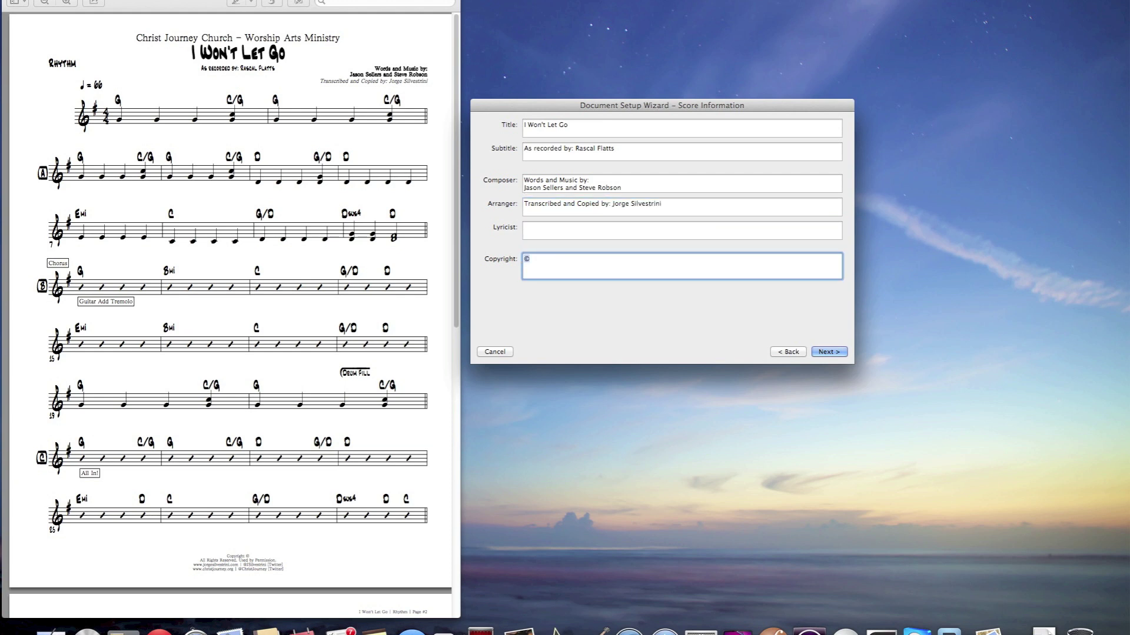
key("Left")
type("Copy")
type("right")
type(" © ")
type("All Rig")
type("hts Reserved")
type(". Used by")
type(" Permission.")
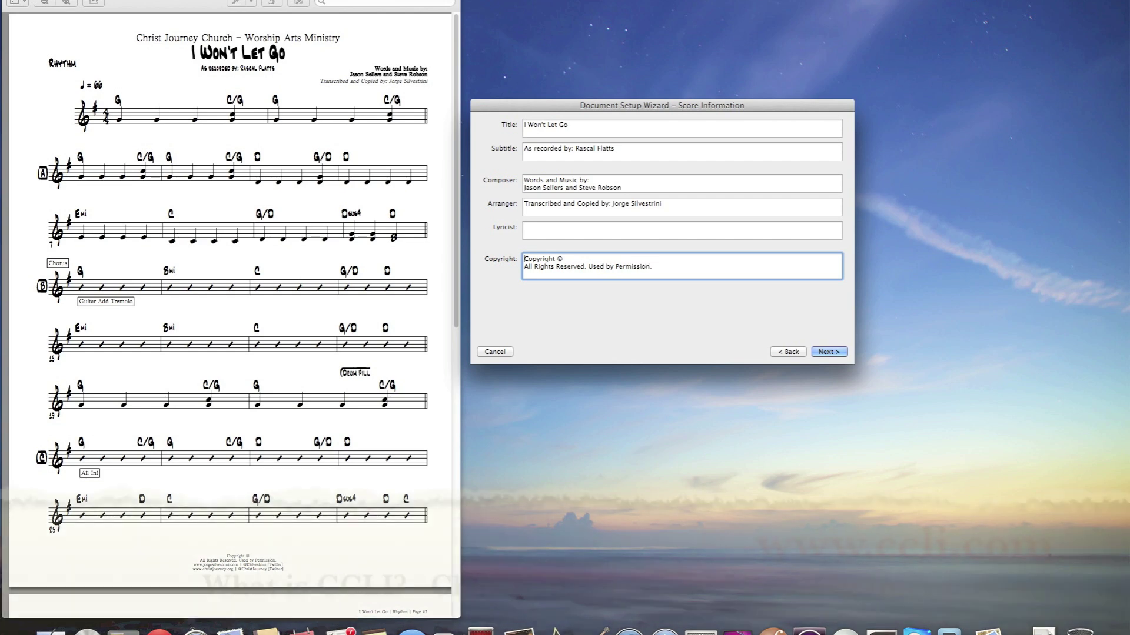
Try inserting a "CCLI #" line above the copyright notice
left_click(524, 259)
key("Return")
key("Up")
type("CCLI #")
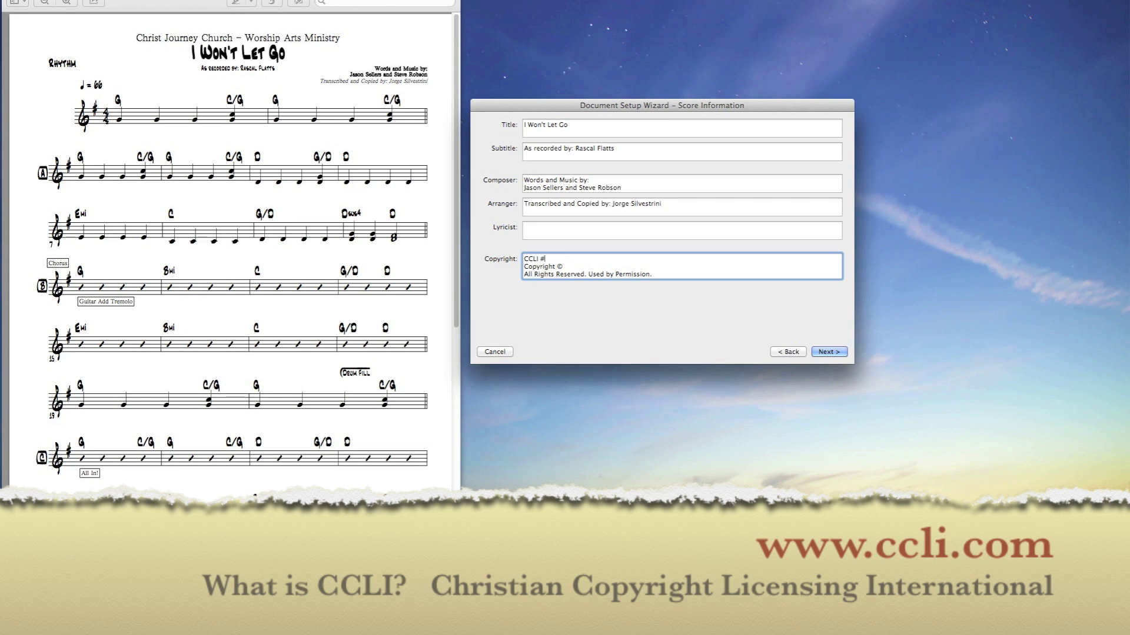
Add a third copyright line with the transcriber's website and Twitter handle, separated by a vertical bar and marked "(Twitter)"
key("Return")
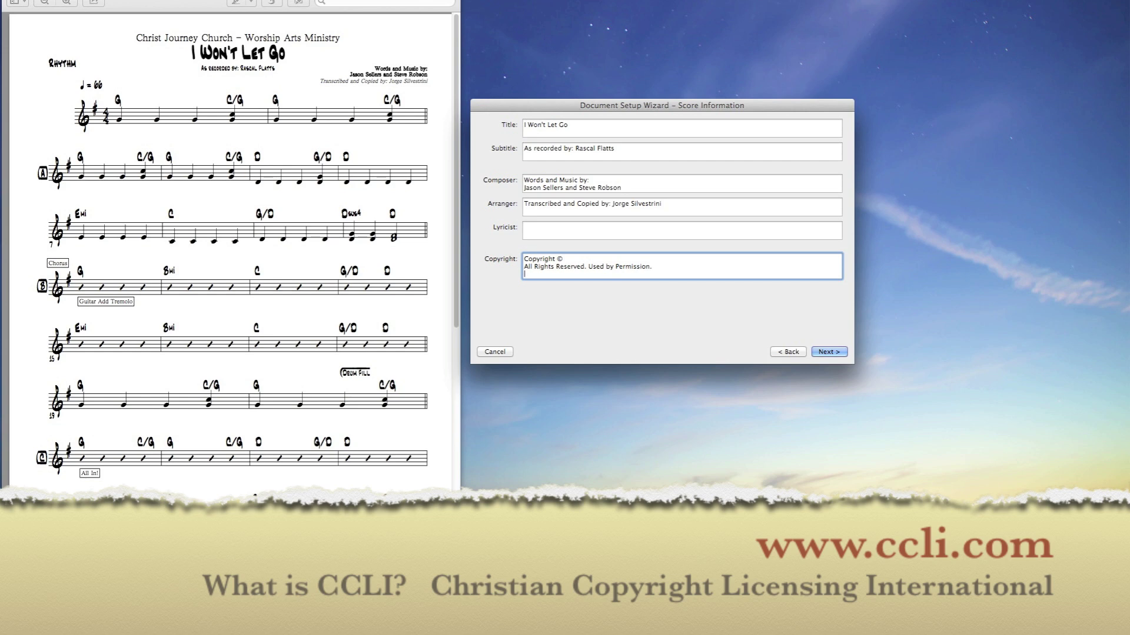
type("w")
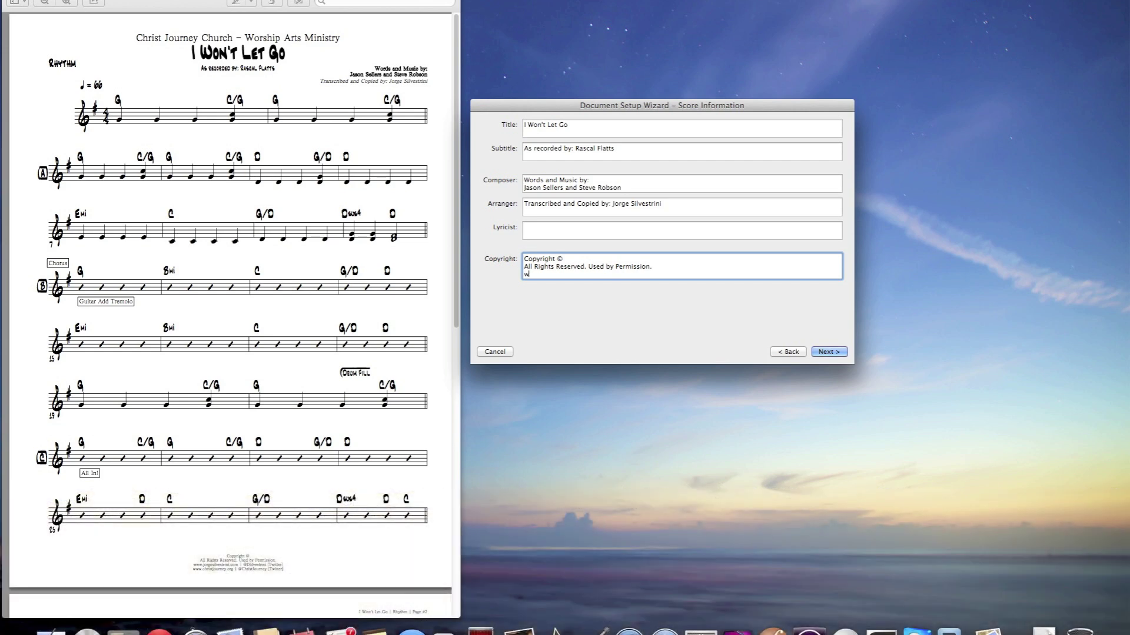
type("ww.jorgesilvestrini.com | @JSilvestrini (Twitter")
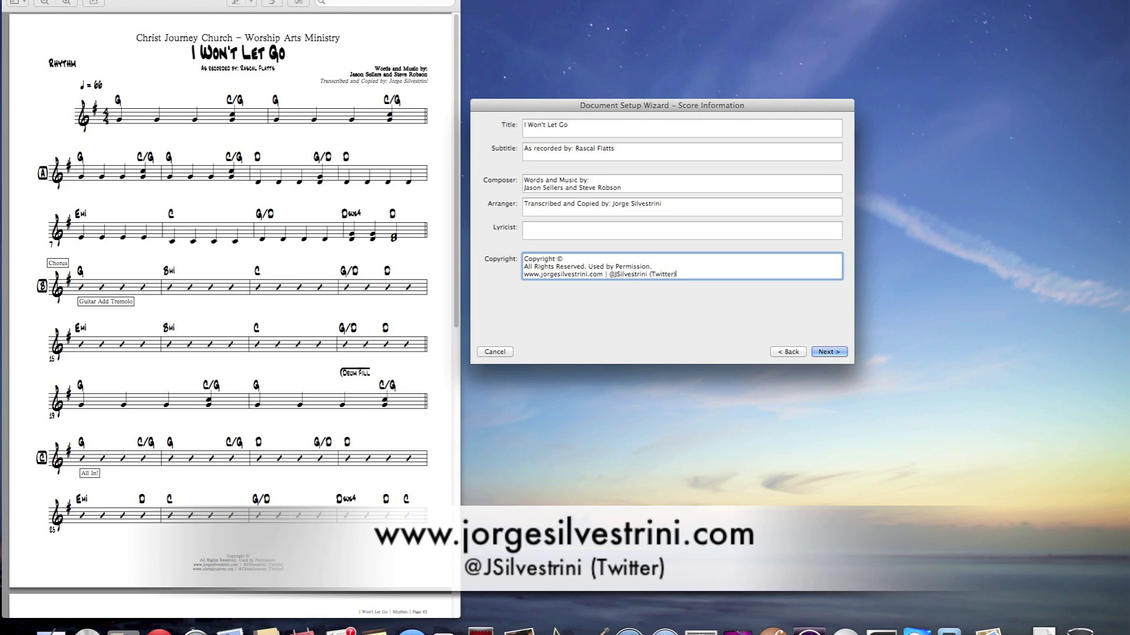
type(")")
key("Return")
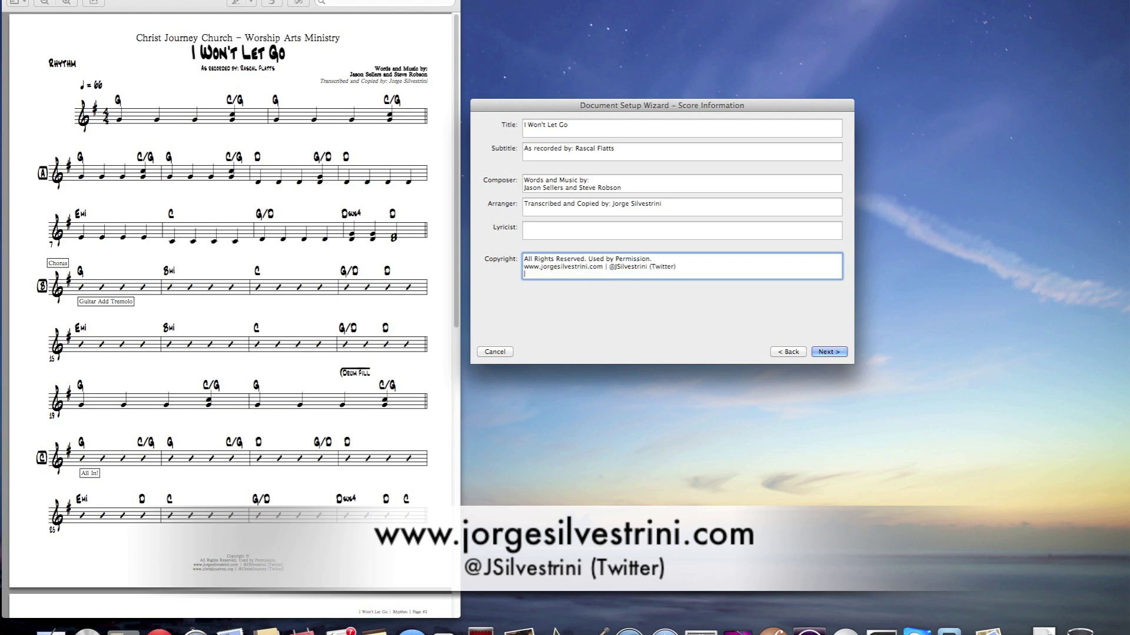
type("wwwchr")
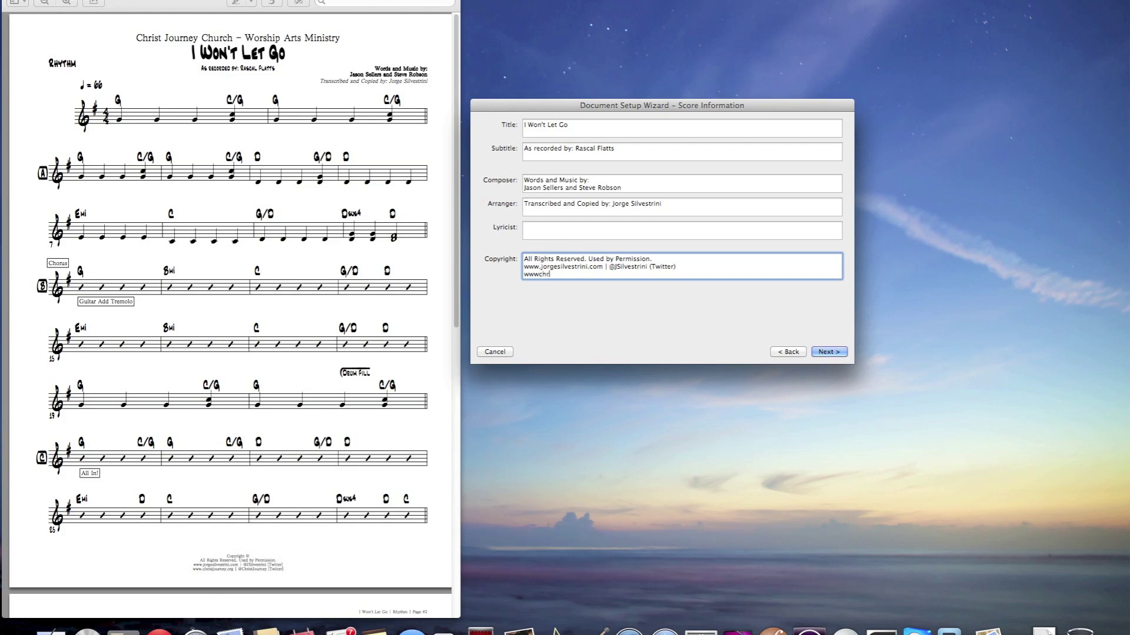
key("BackSpace")
key("BackSpace")
key("BackSpace")
type(".christ")
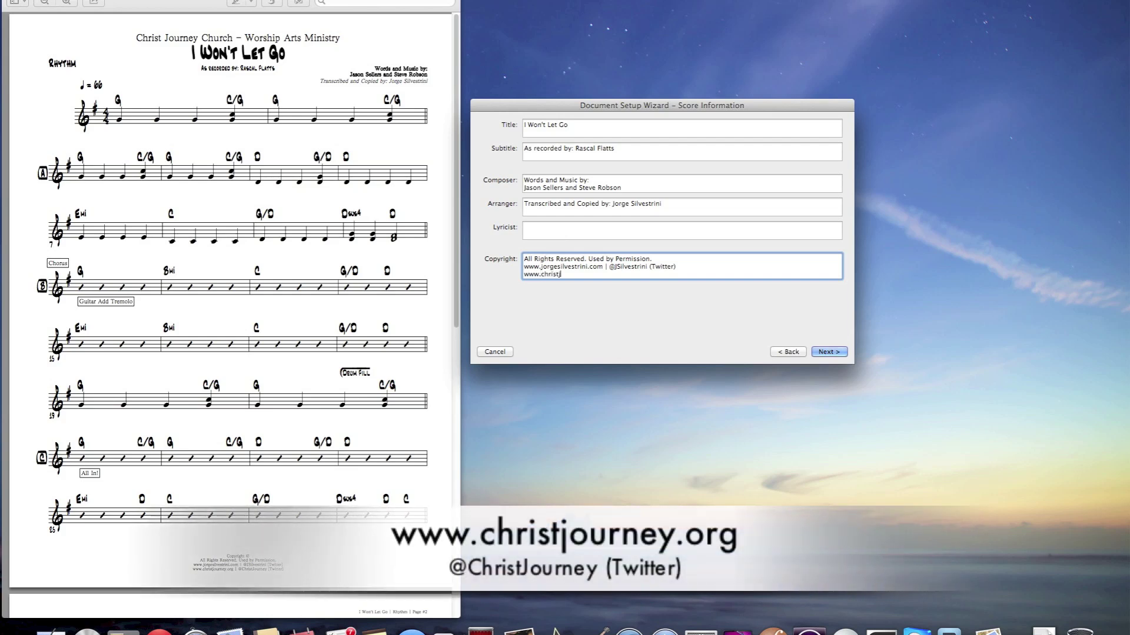
type("journey.org | @ChristJour")
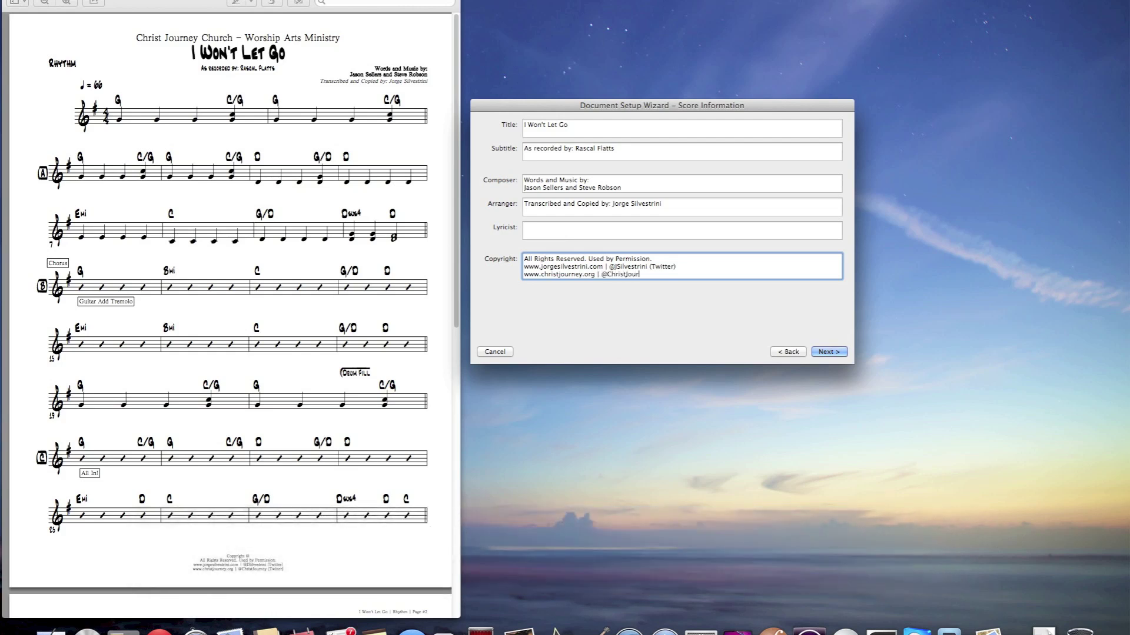
type("ney (Twitter)")
key("Return")
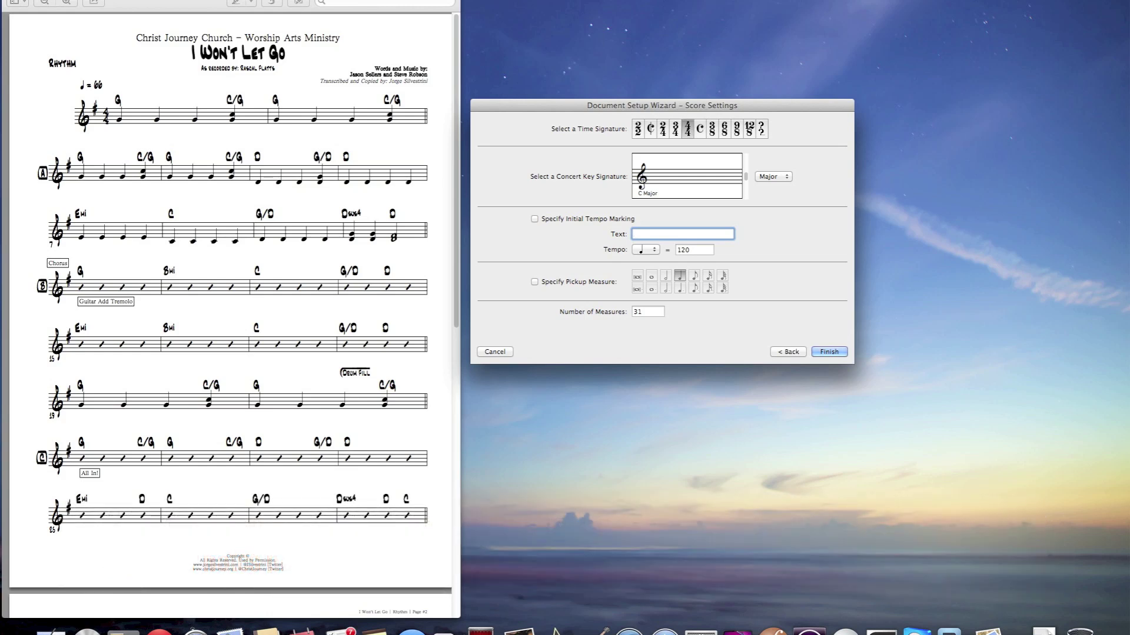
Turn on the initial tempo marking and set the quarter-note tempo to 66
key("Tab")
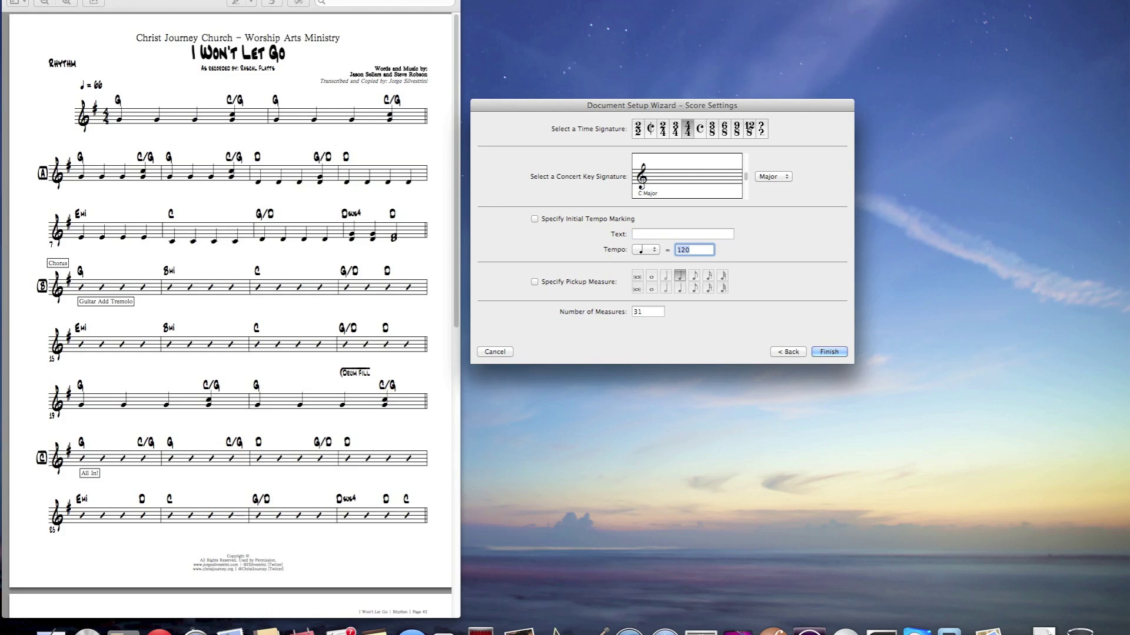
type("66")
left_click(634, 233)
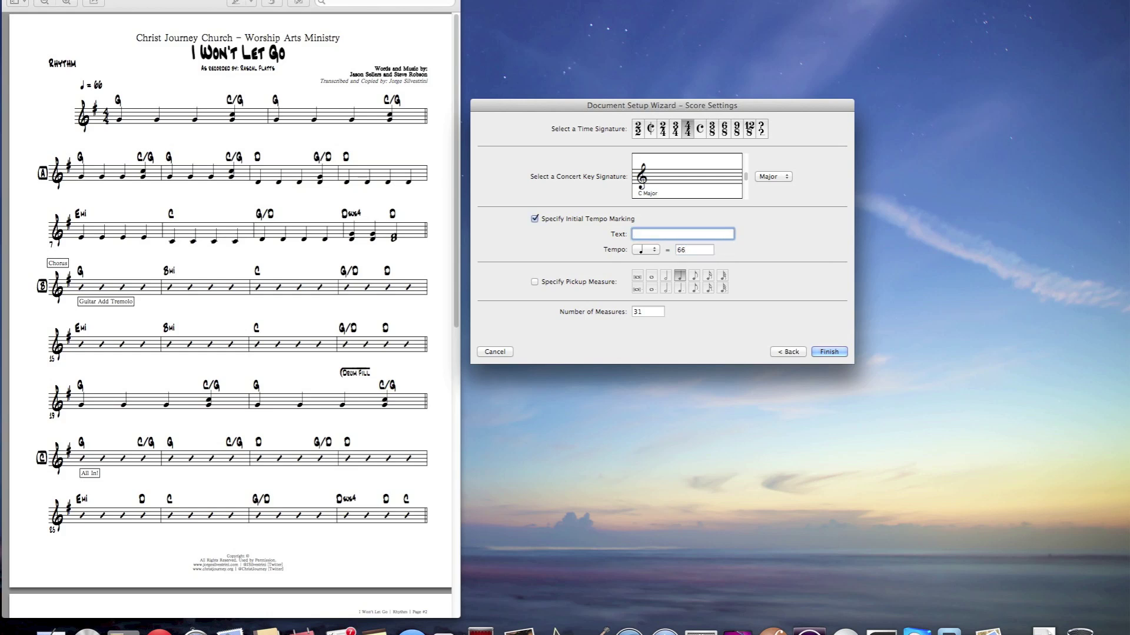
Try "Slow" and "Ballad" as the initial tempo text, and clear the text
type("Slow")
key("BackSpace")
key("BackSpace")
key("BackSpace")
key("BackSpace")
type("Ballad")
key("BackSpace")
key("BackSpace")
key("BackSpace")
key("BackSpace")
key("BackSpace")
key("Tab")
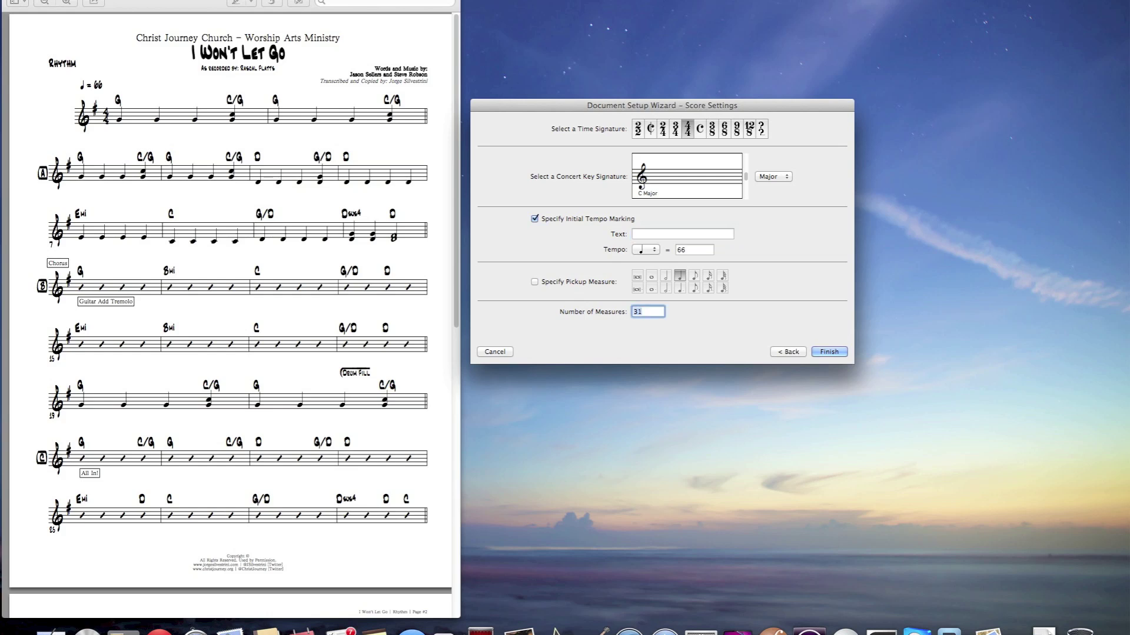
Try a pickup measure with several different note values, and turn the pickup measure off again
left_click(534, 281)
left_click(665, 276)
left_click(665, 287)
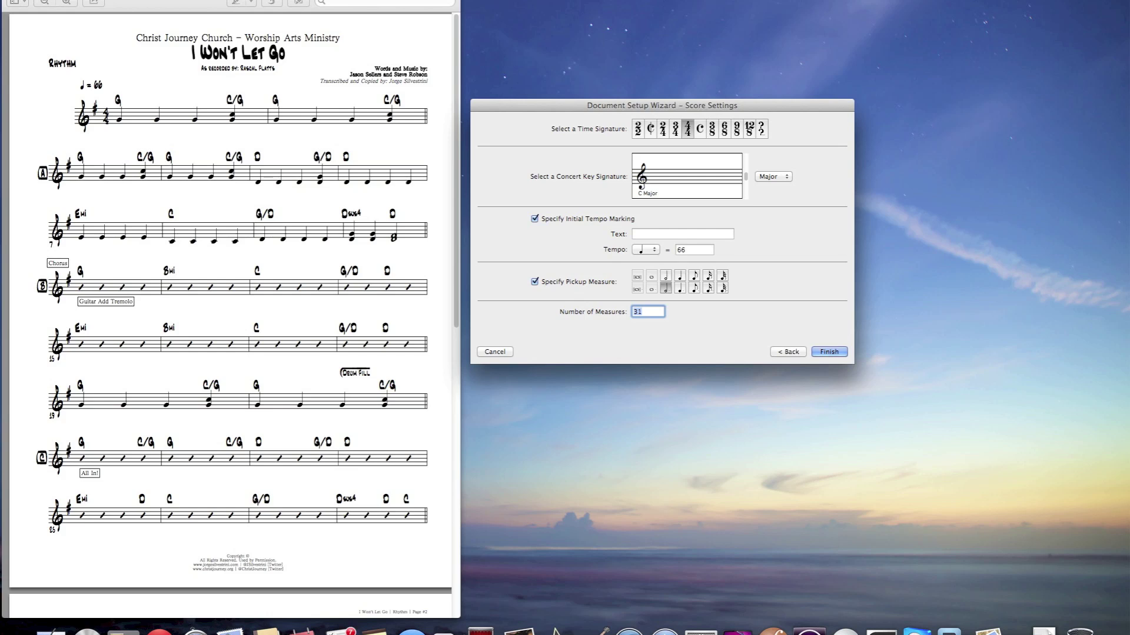
left_click(679, 287)
left_click(679, 276)
left_click(665, 276)
left_click(534, 282)
Set the number of measures to 77 and finish the document setup
type("77")
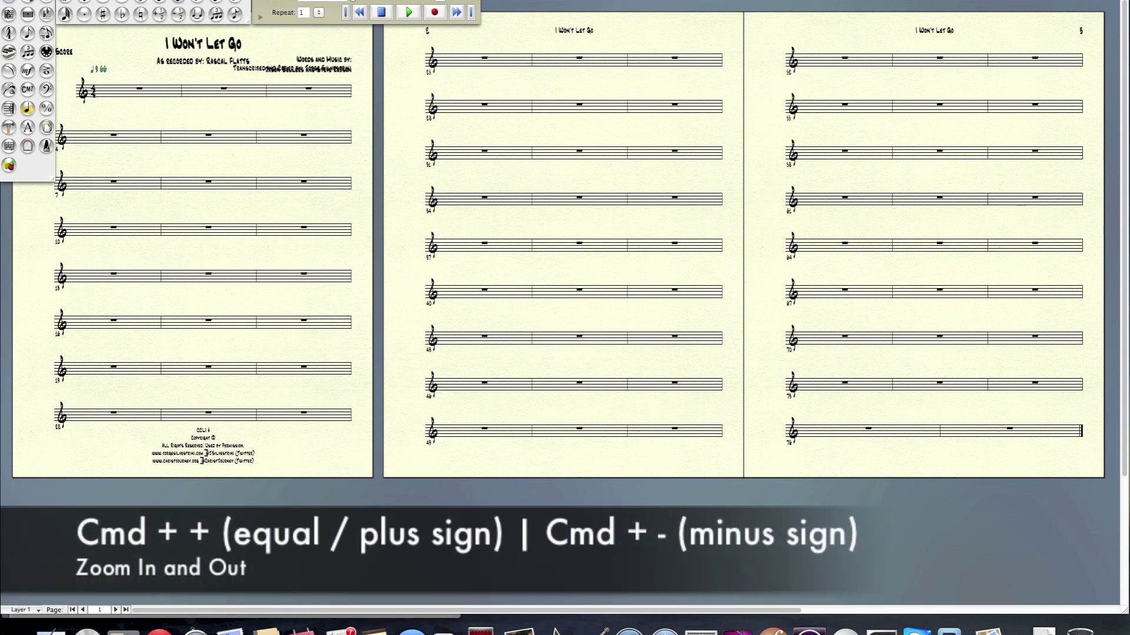
Examine the new score's title, credits, tempo marking and staff layout at several zoom levels
key("super+equal")
key("super+equal")
key("super+equal")
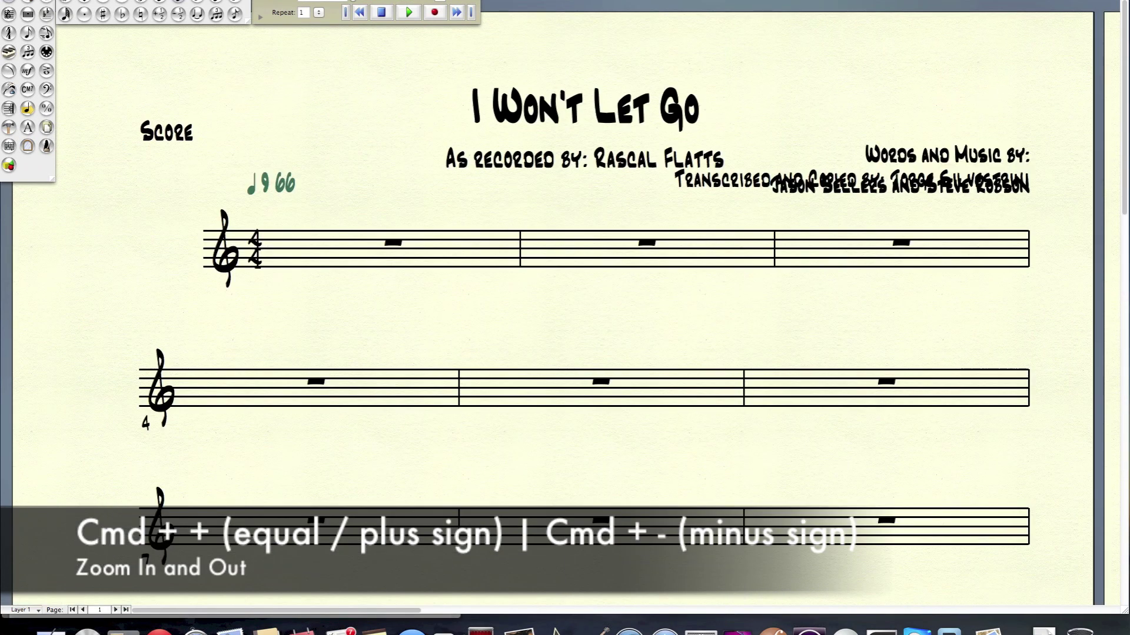
key("super+minus")
key("super+equal")
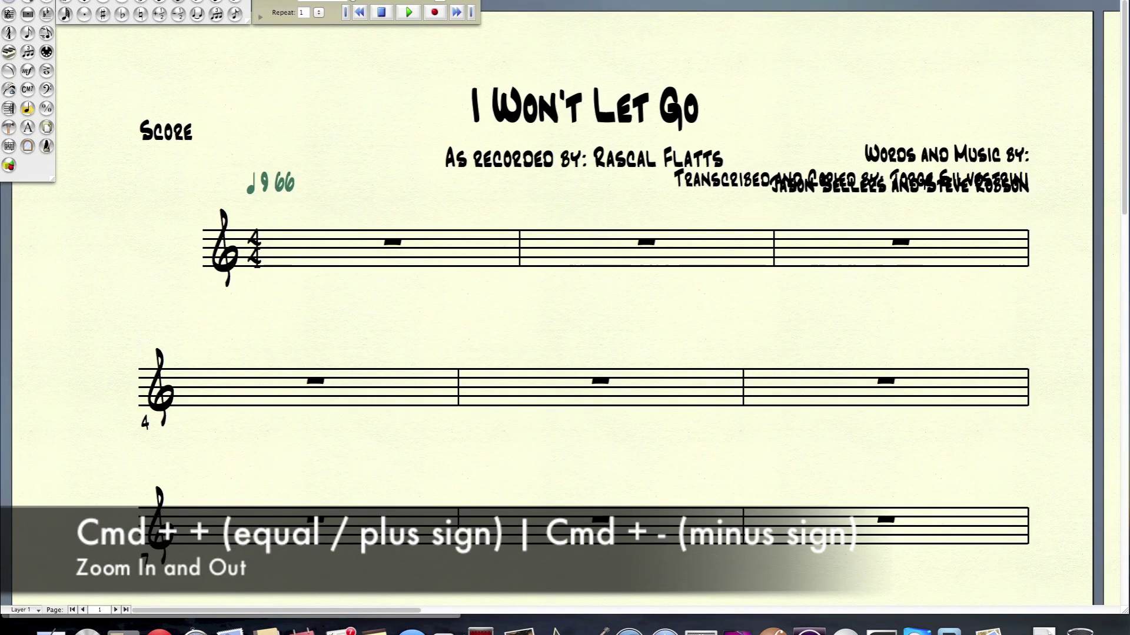
key("super+minus")
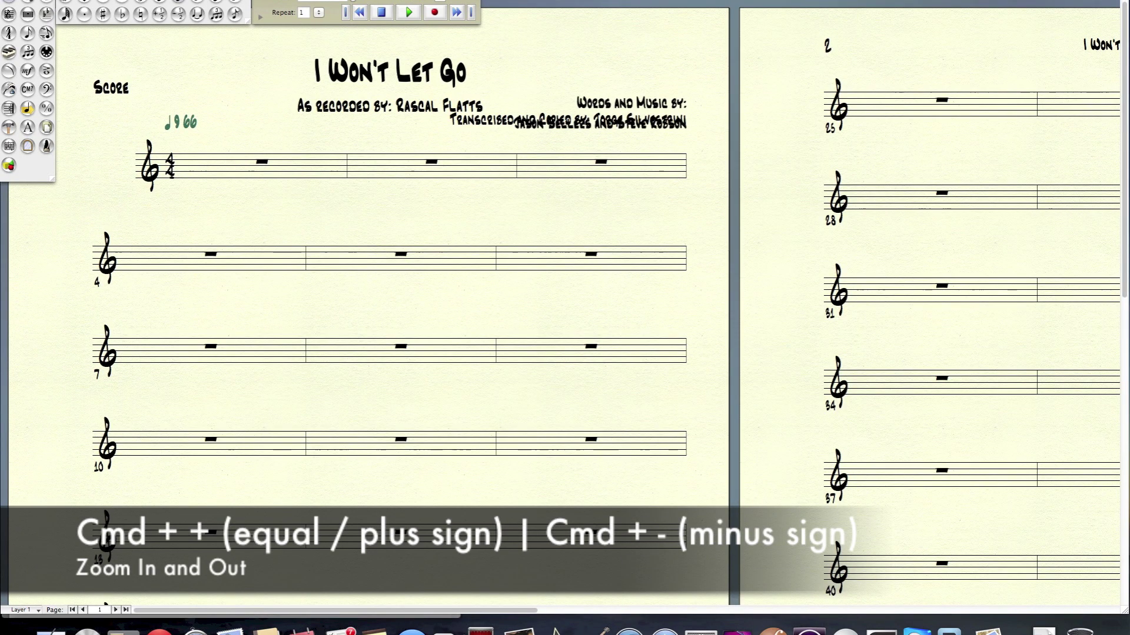
key("super+equal")
key("super+minus")
key("super+minus")
key("super+equal")
key("super+equal")
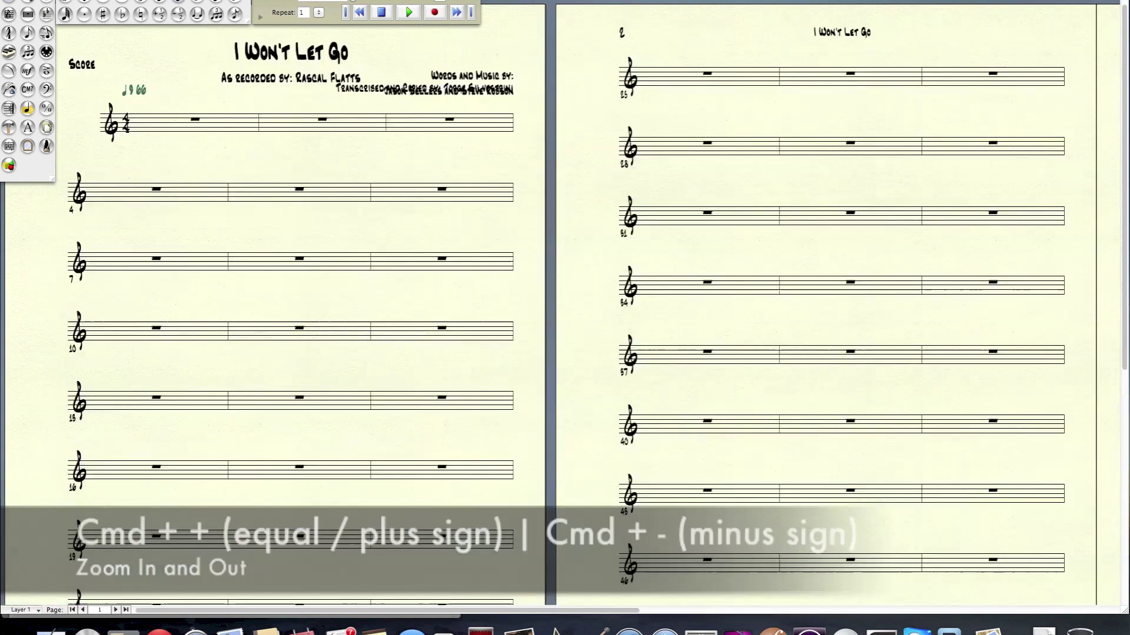
key("super+minus")
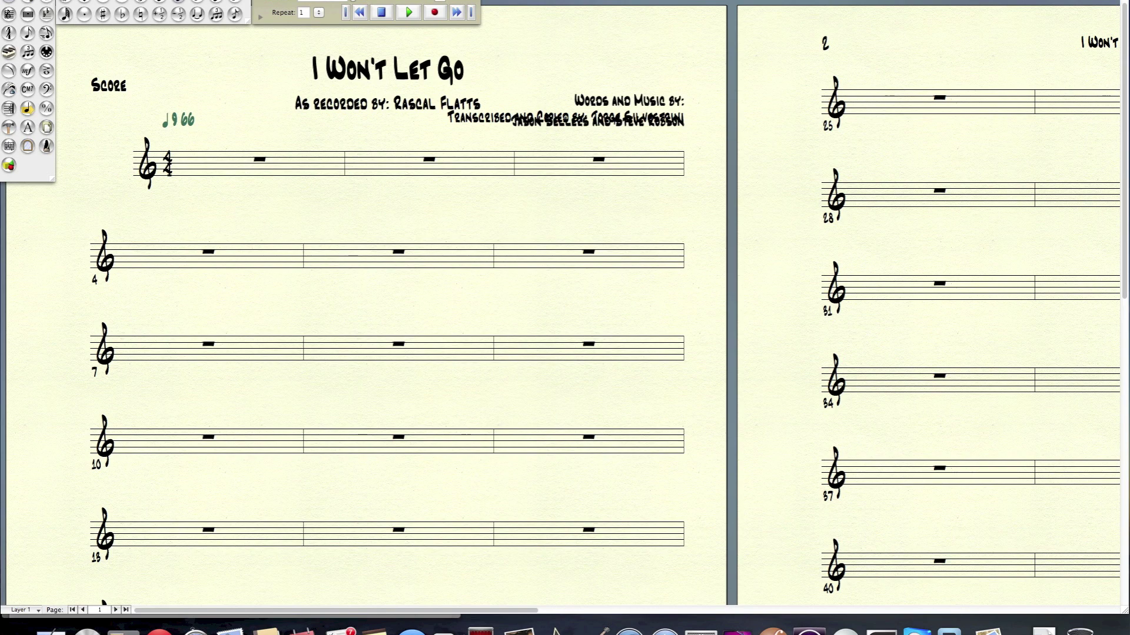
Edit the tempo marking's text definition above the first measure, replacing the stray "9" with "=" and removing the space before it
right_click(188, 122)
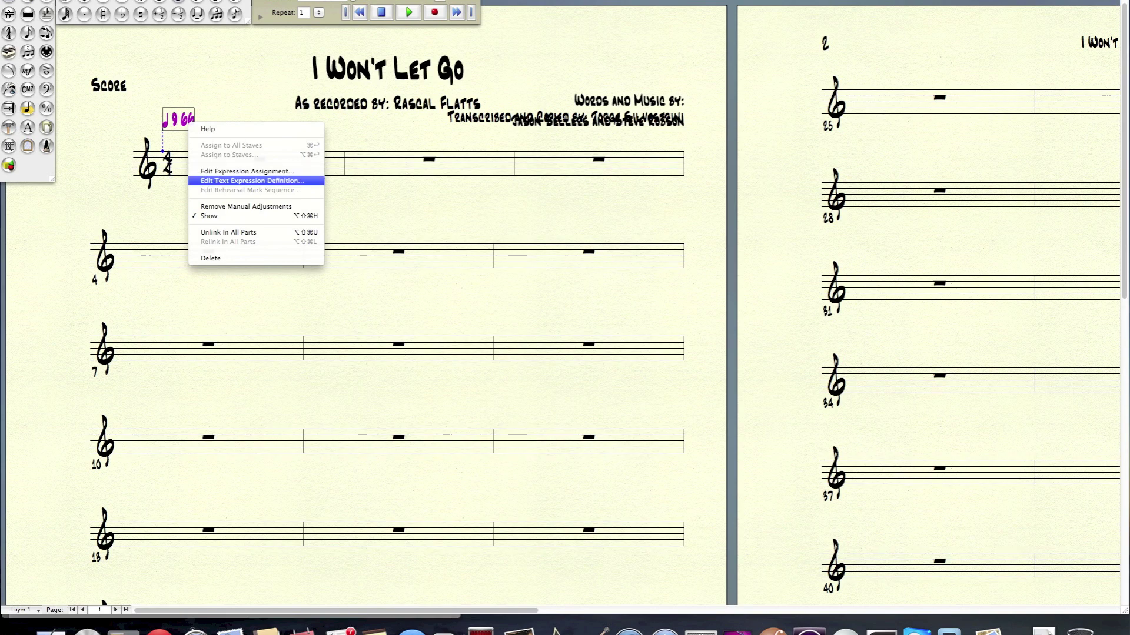
left_click(252, 181)
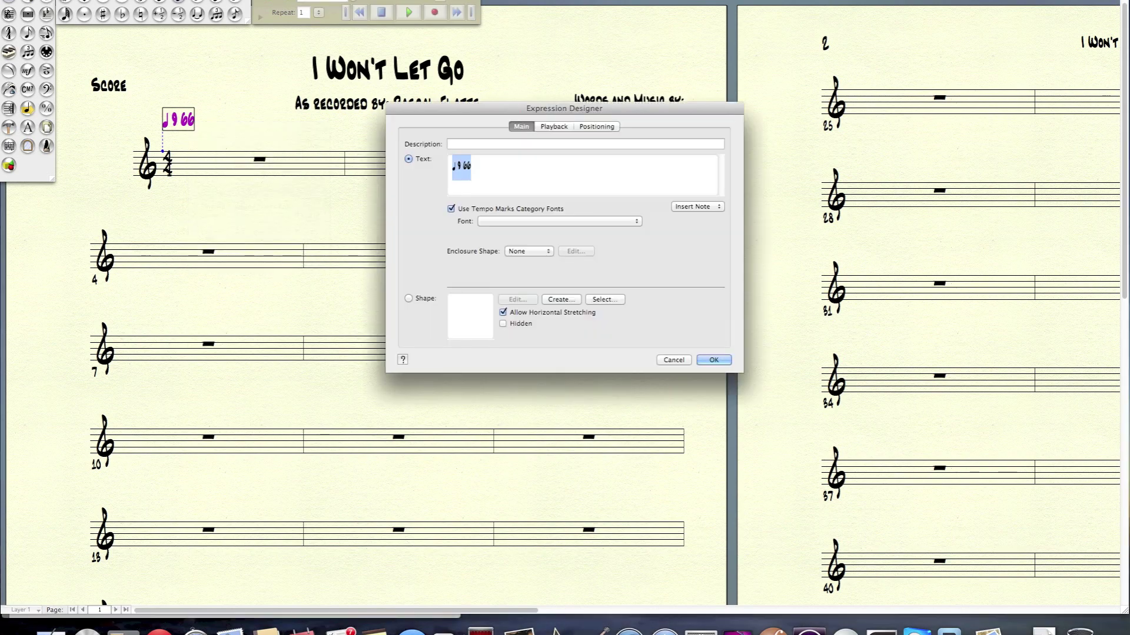
left_click(461, 166)
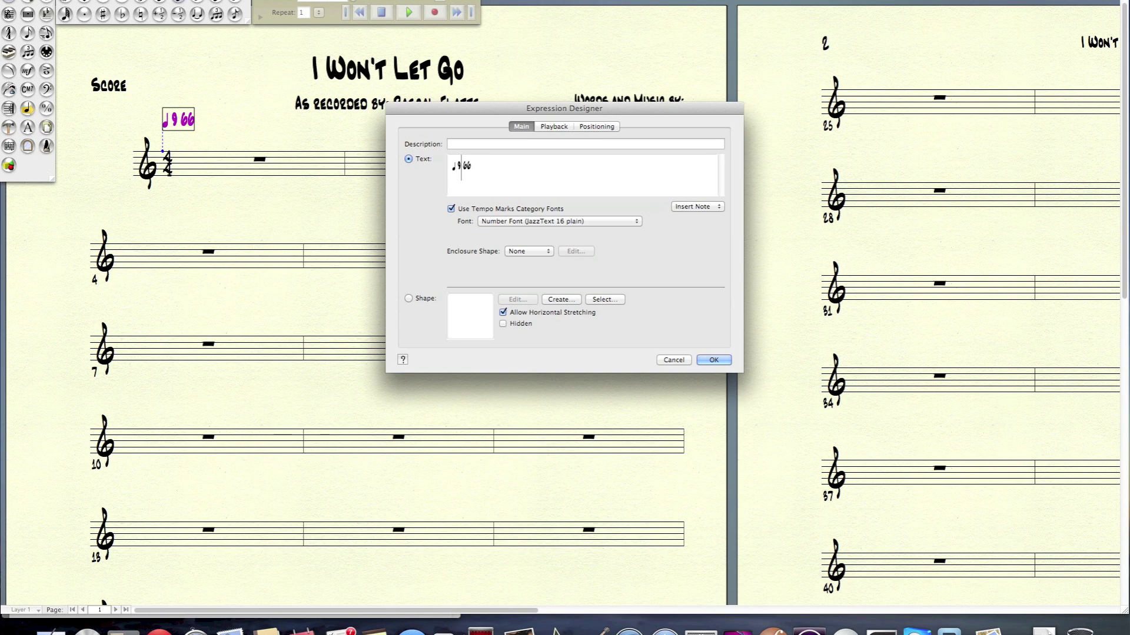
key("BackSpace")
type("=")
key("BackSpace")
key("Left")
key("BackSpace")
key("Return")
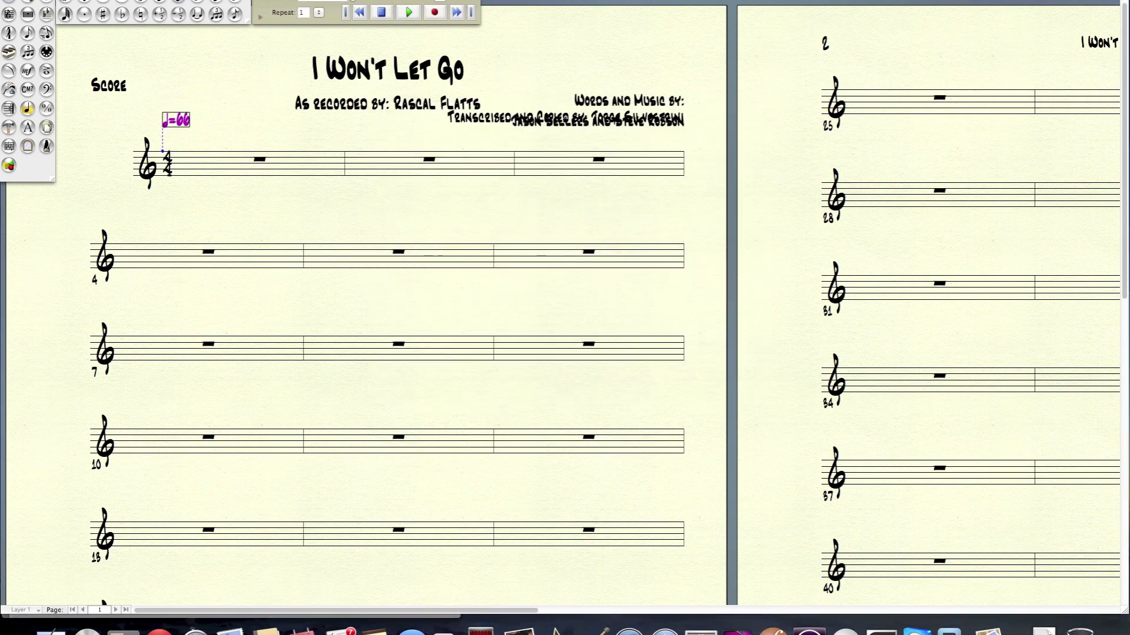
Reopen the tempo marking's text definition and tighten it to "=66" in JazzText without the Tempo Marks category fonts
key("Escape")
left_click(176, 120)
right_click(175, 120)
left_click(242, 177)
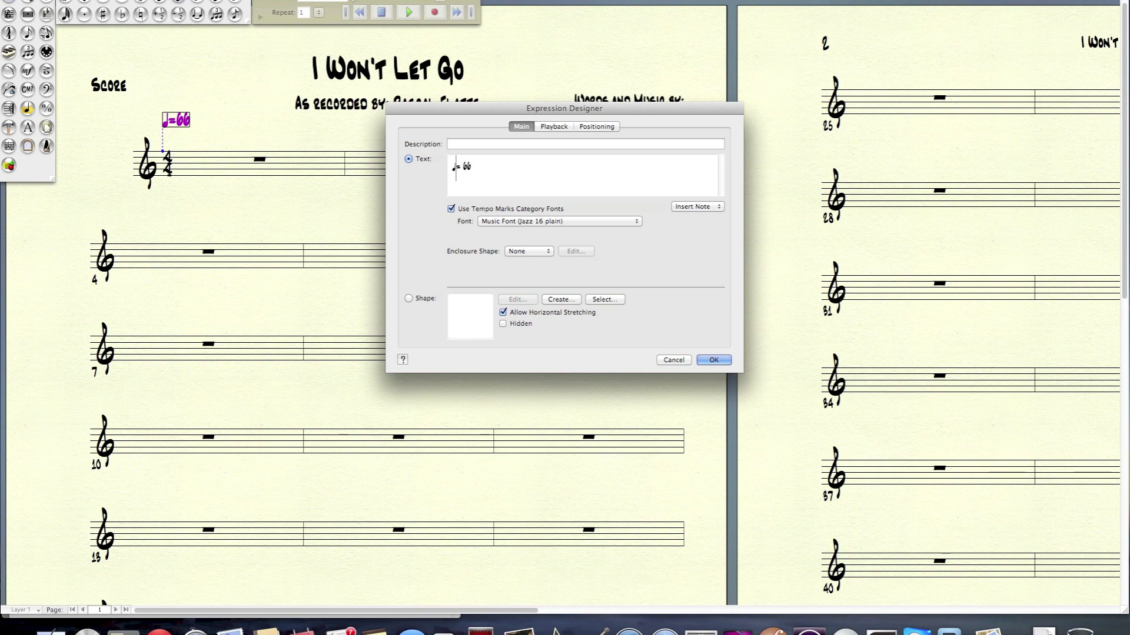
left_click(470, 167)
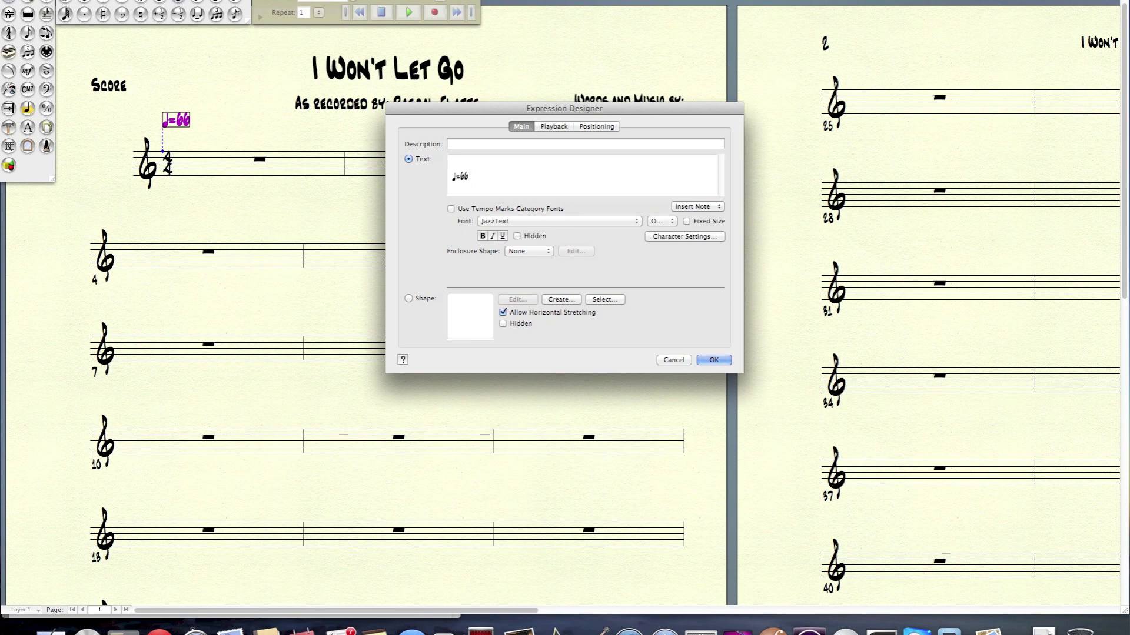
key("Return")
key("Escape")
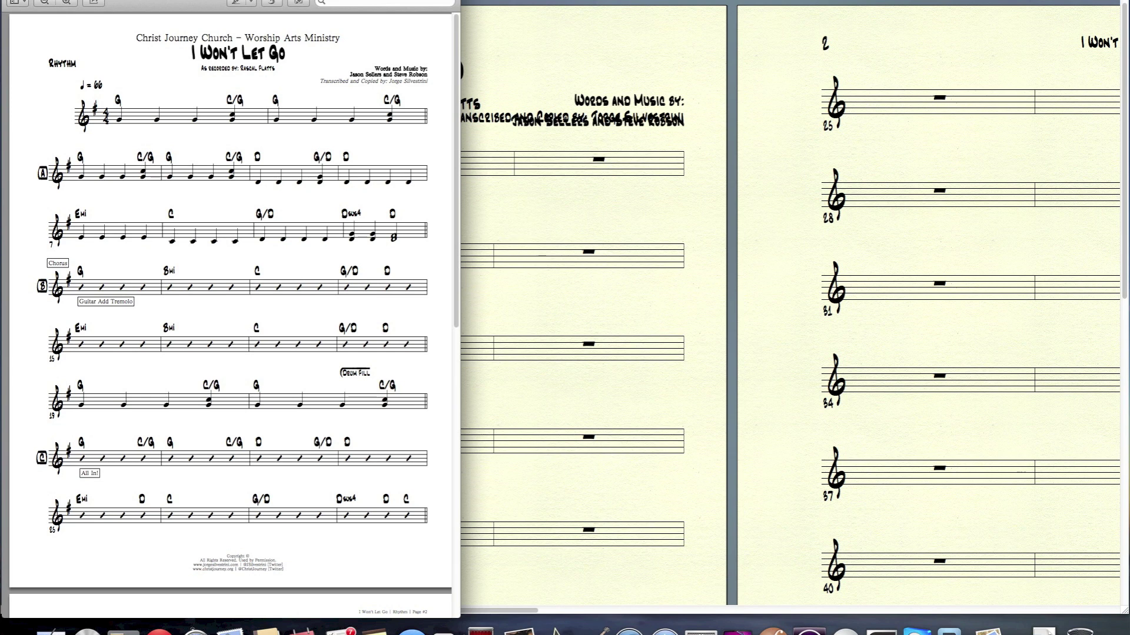
Compare the new score with the finished rhythm chart in Preview and return to Finale
key("super+Tab")
key("super+Tab")
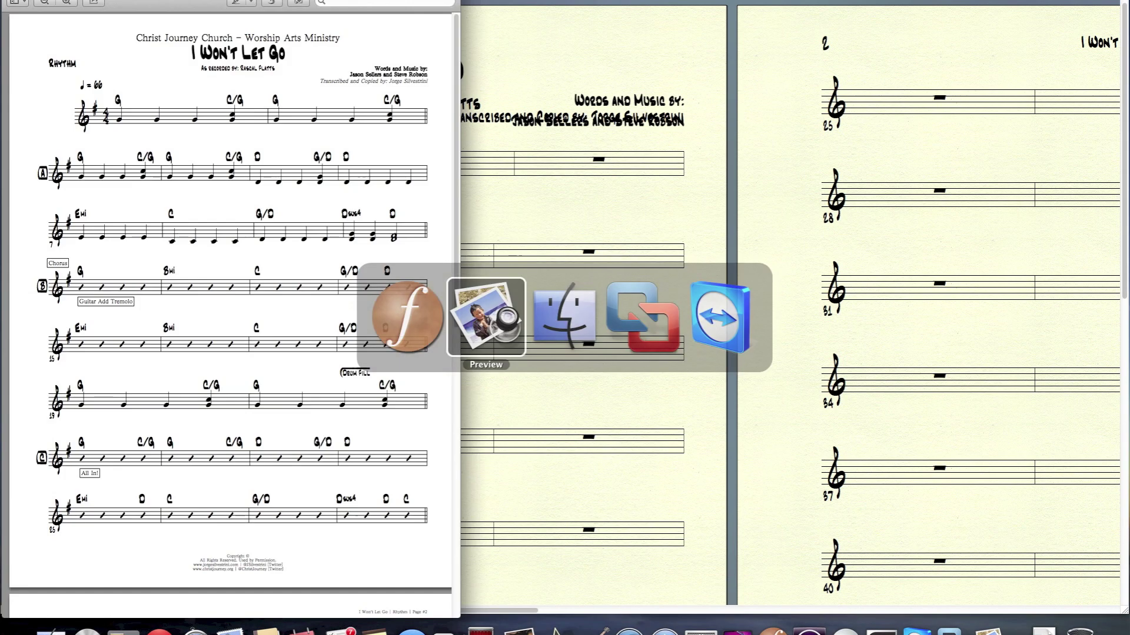
key("super+Tab")
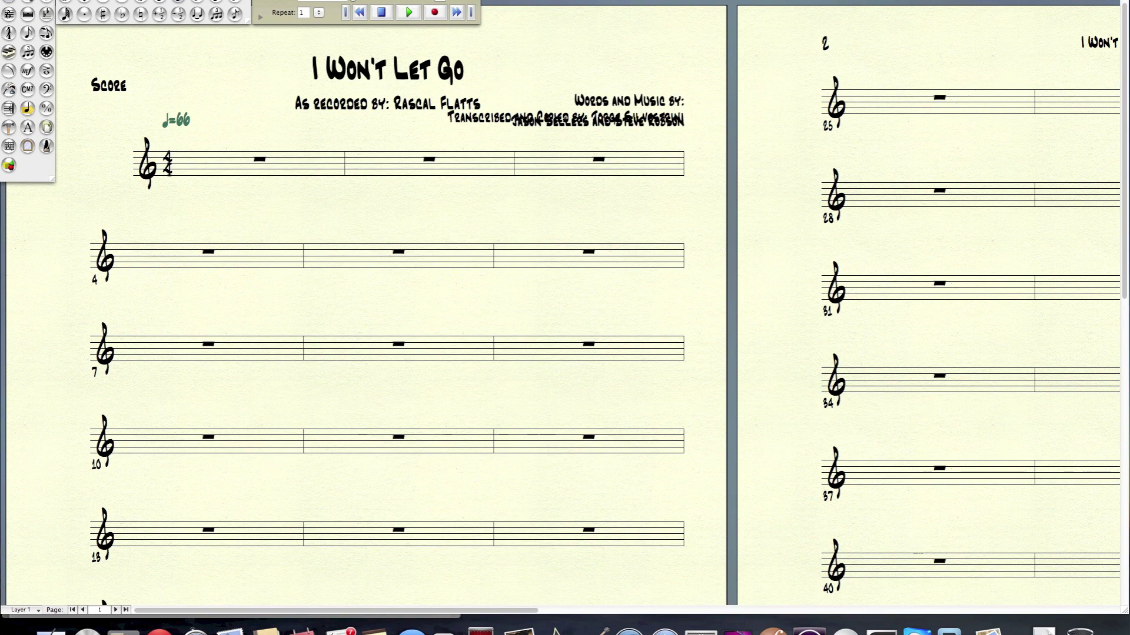
scroll(565, 318, "right", 5)
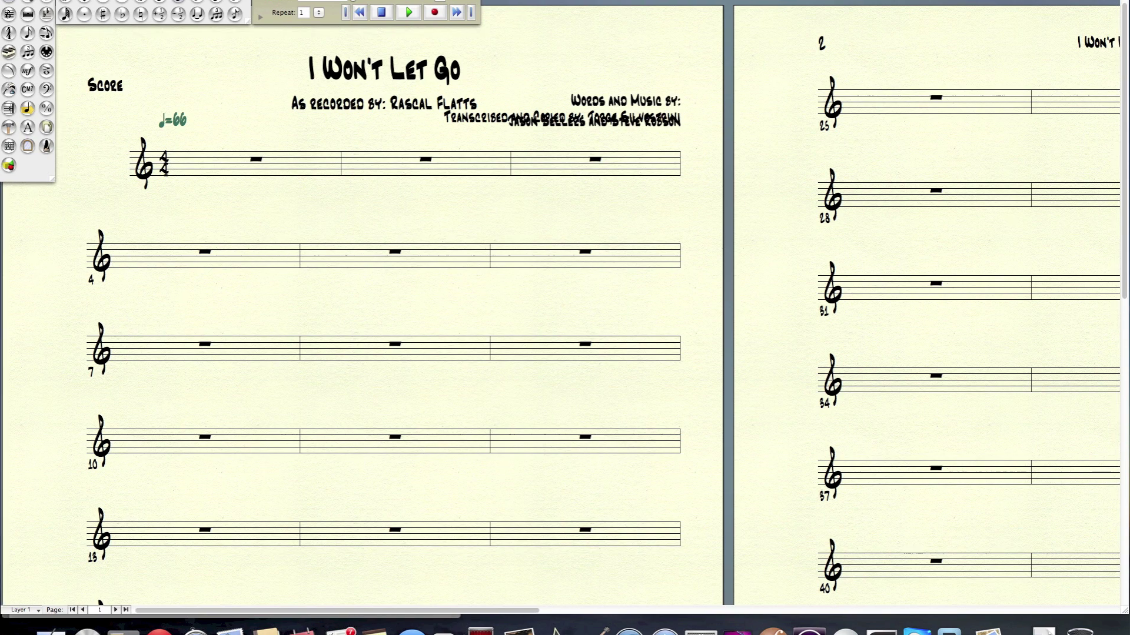
scroll(565, 318, "left", 5)
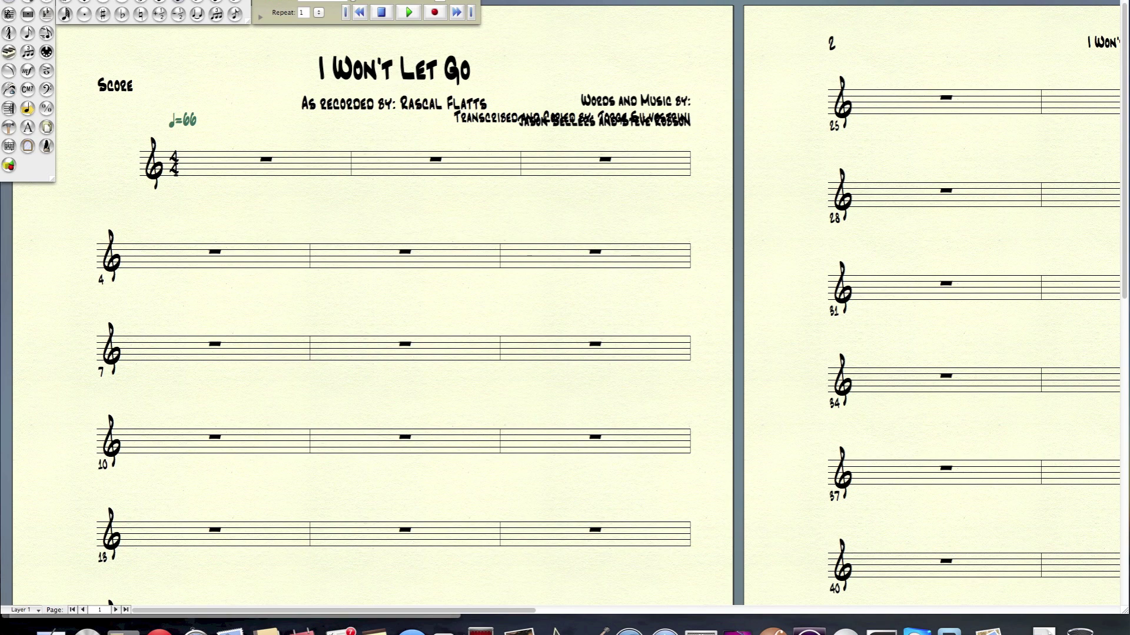
key("super+Tab")
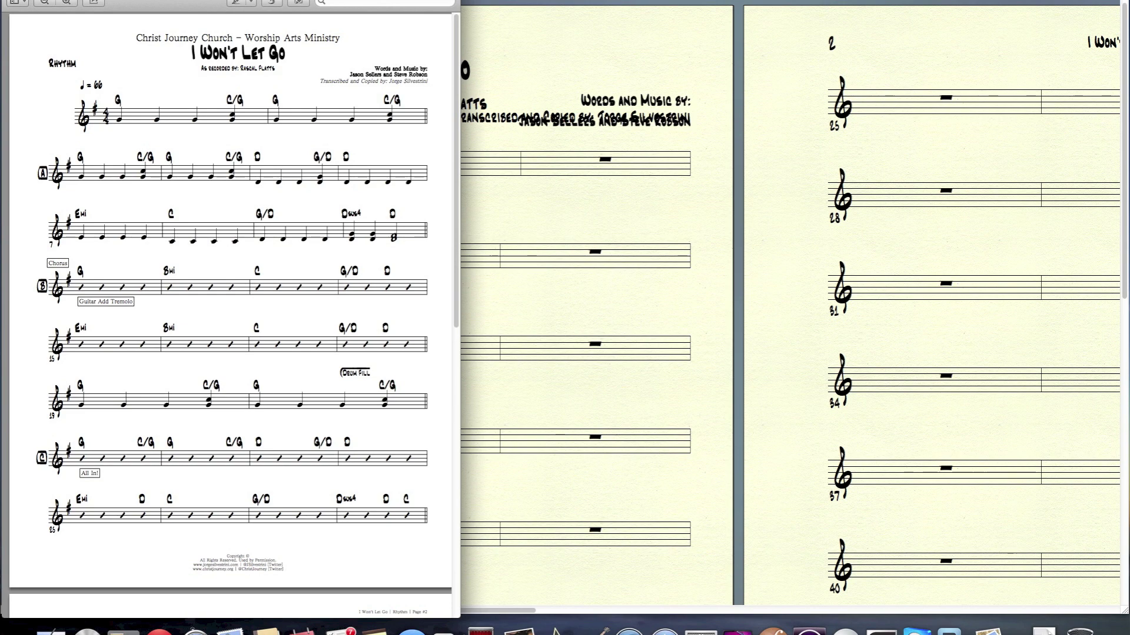
key("super+Tab")
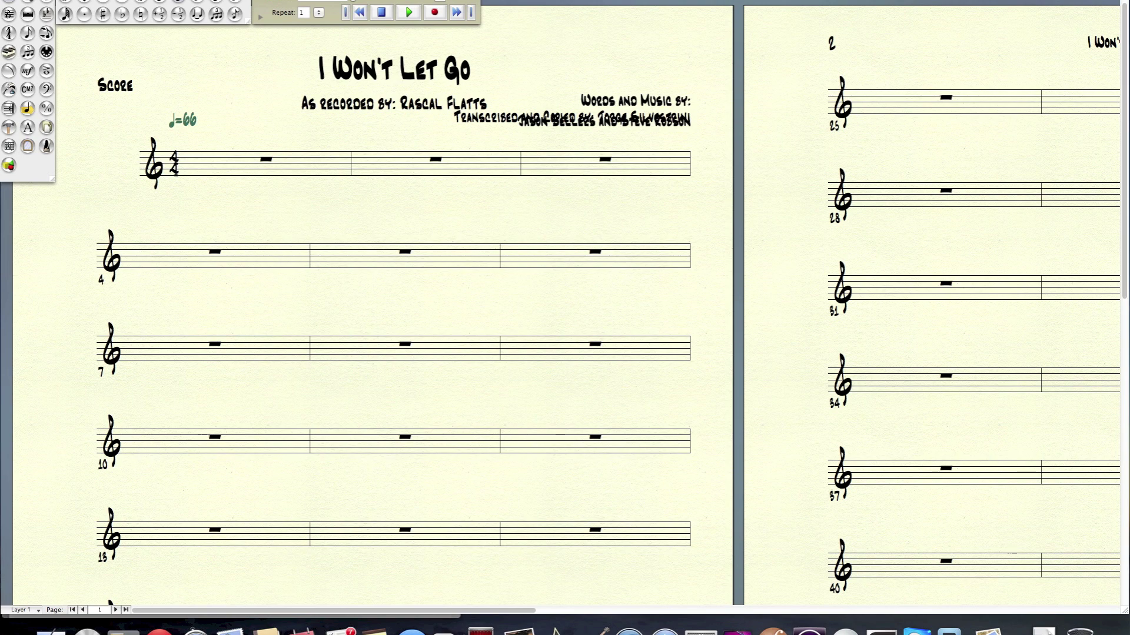
Enter five whole notes, G, E, C, B and G, one per measure at the start of the first staff
left_click(122, 2)
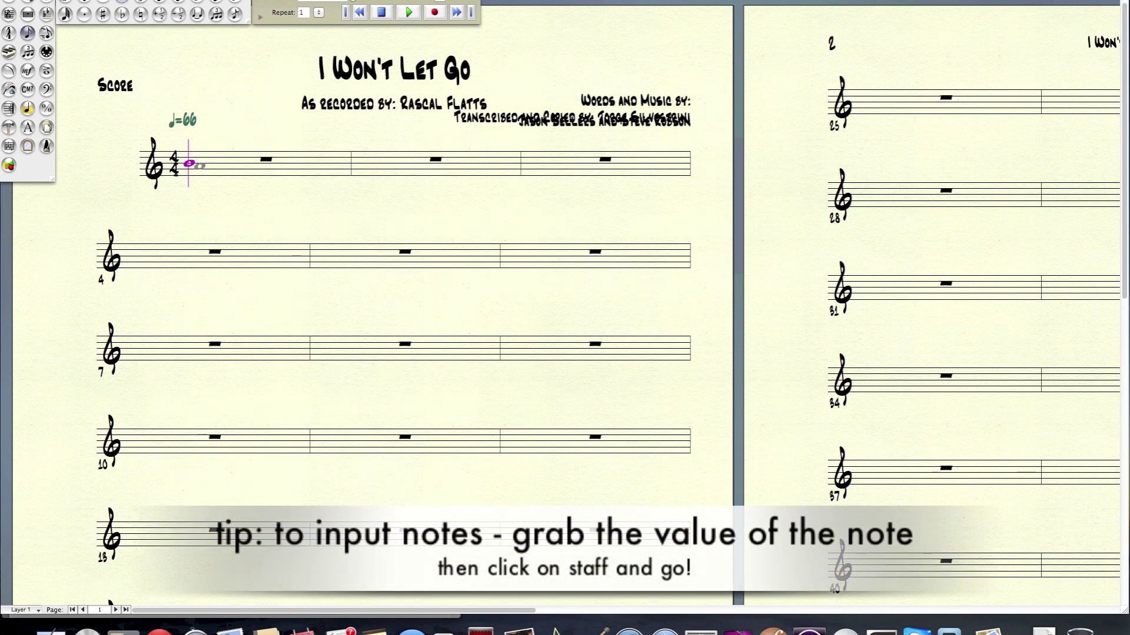
left_click(203, 169)
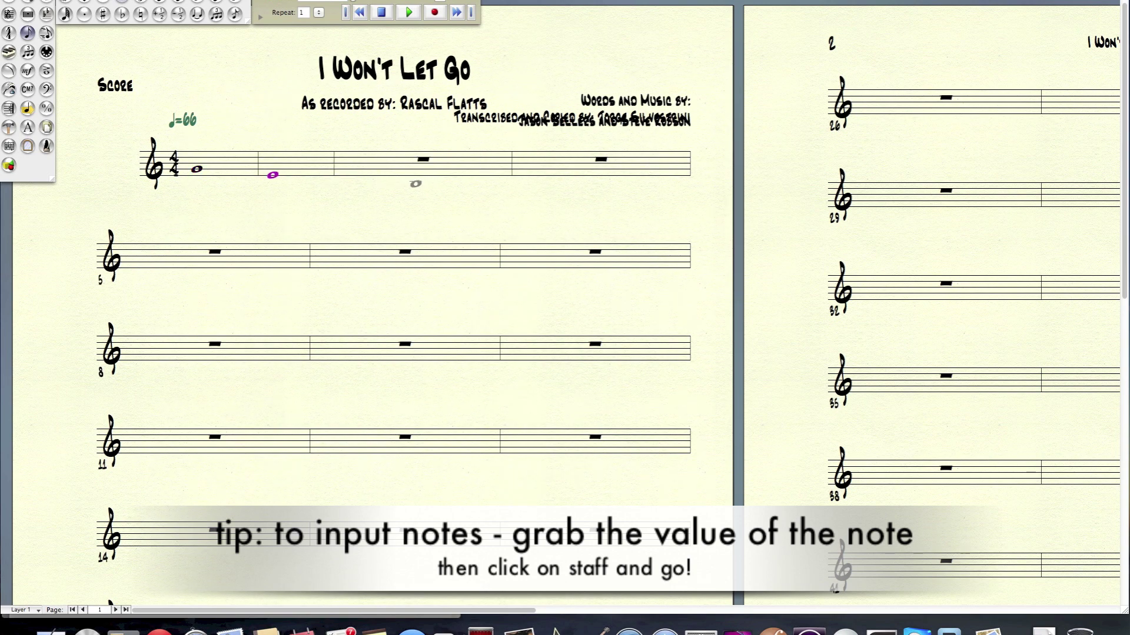
left_click(415, 182)
left_click(454, 183)
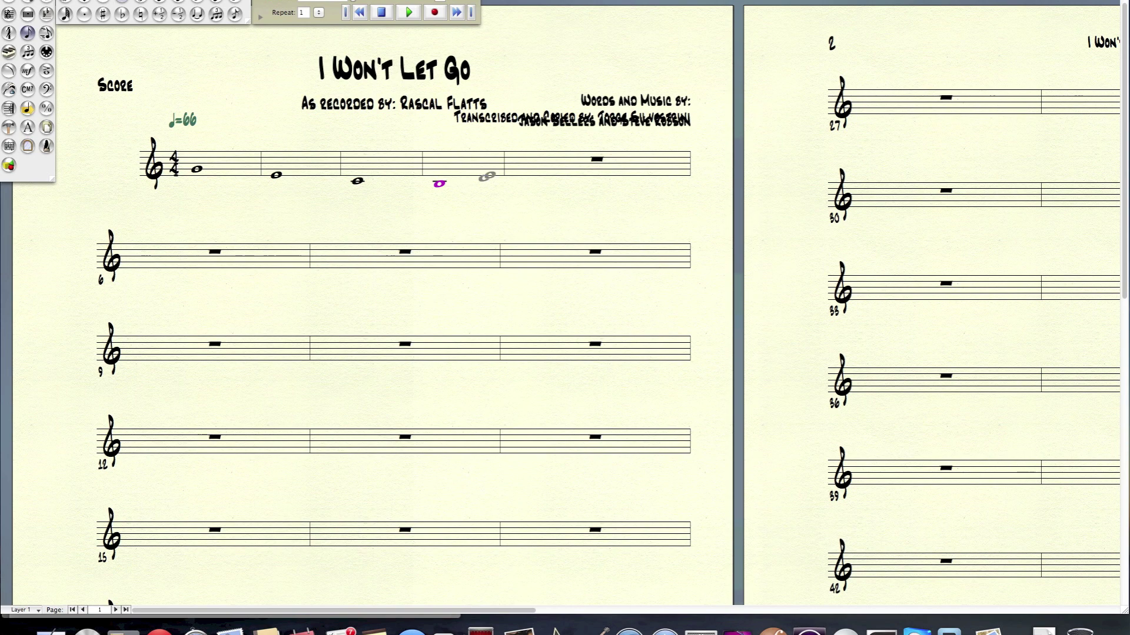
left_click(527, 169)
key("Escape")
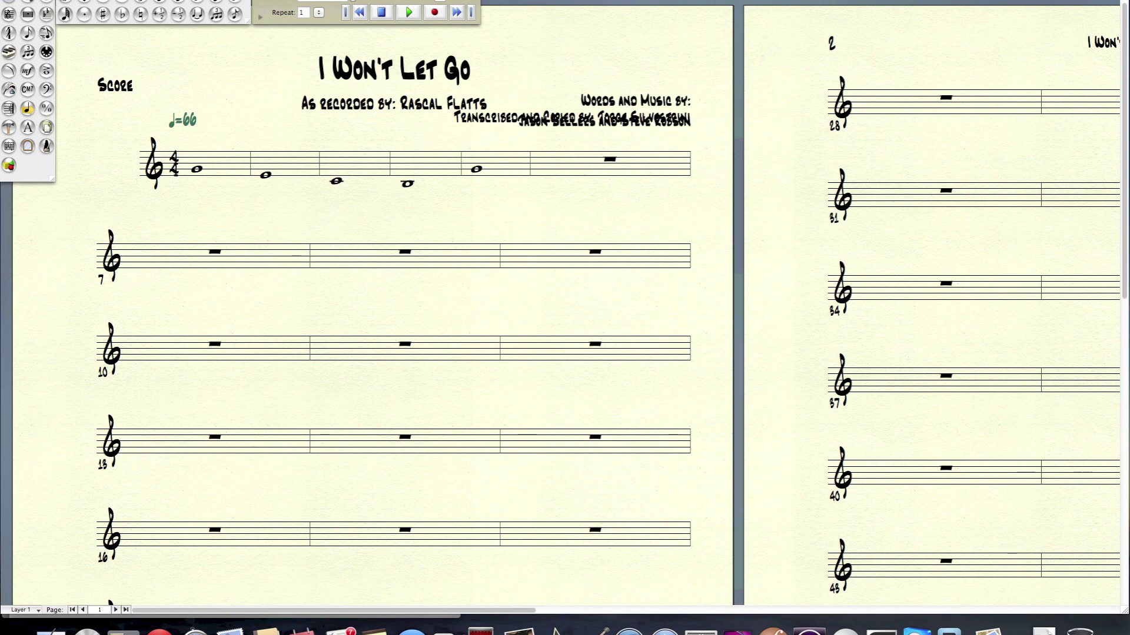
Switch the document from the full score to its linked part
left_click(195, 0)
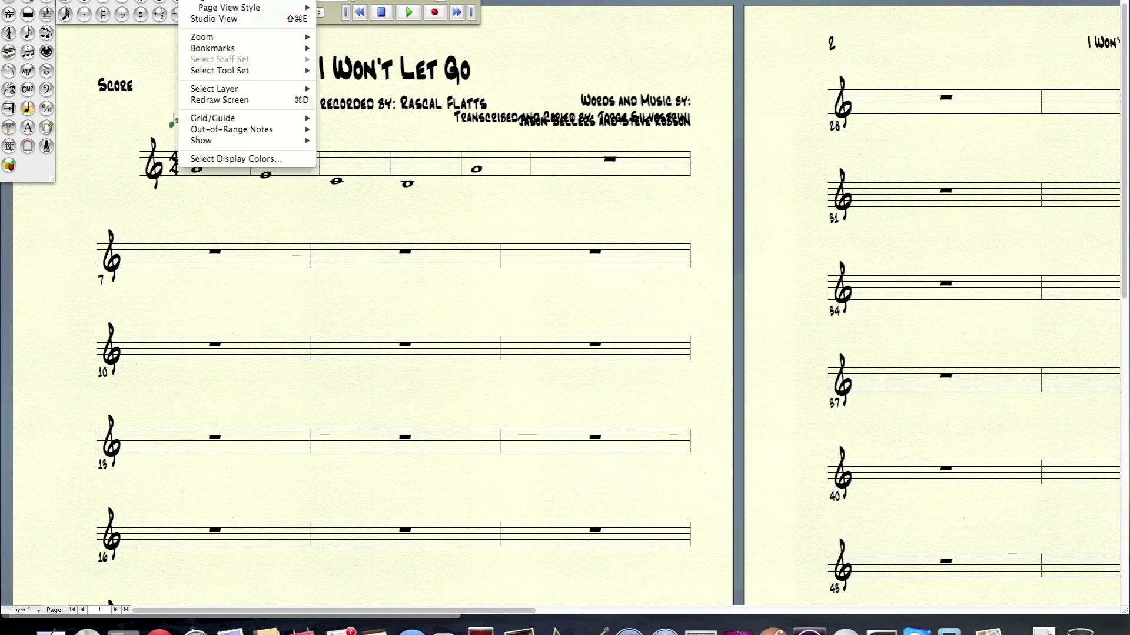
mouse_move(232, 0)
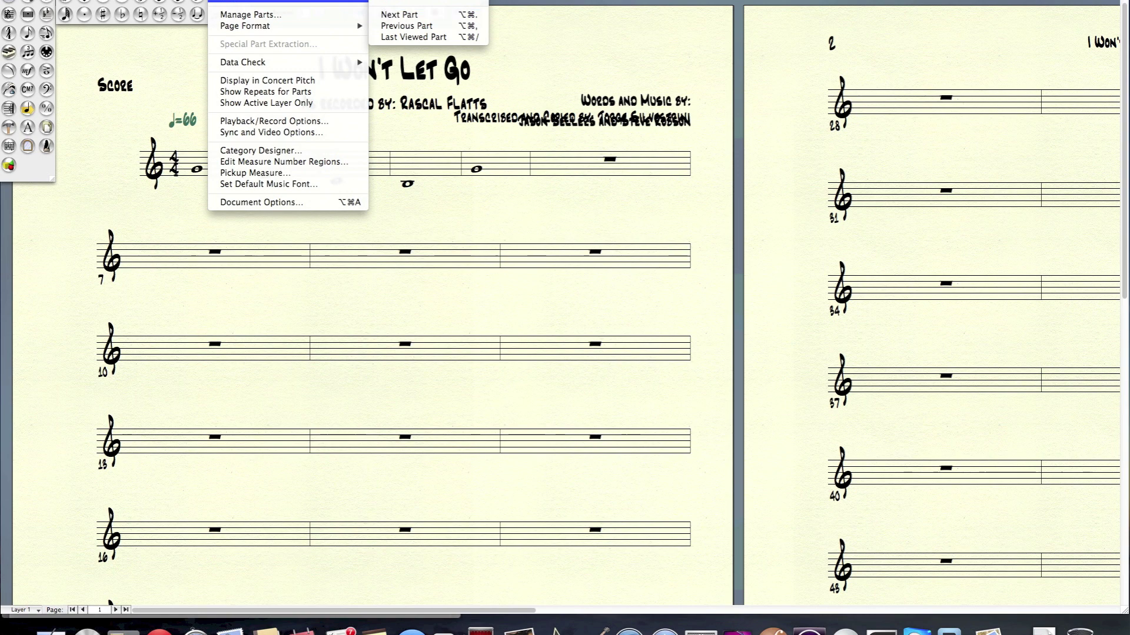
left_click(429, 1)
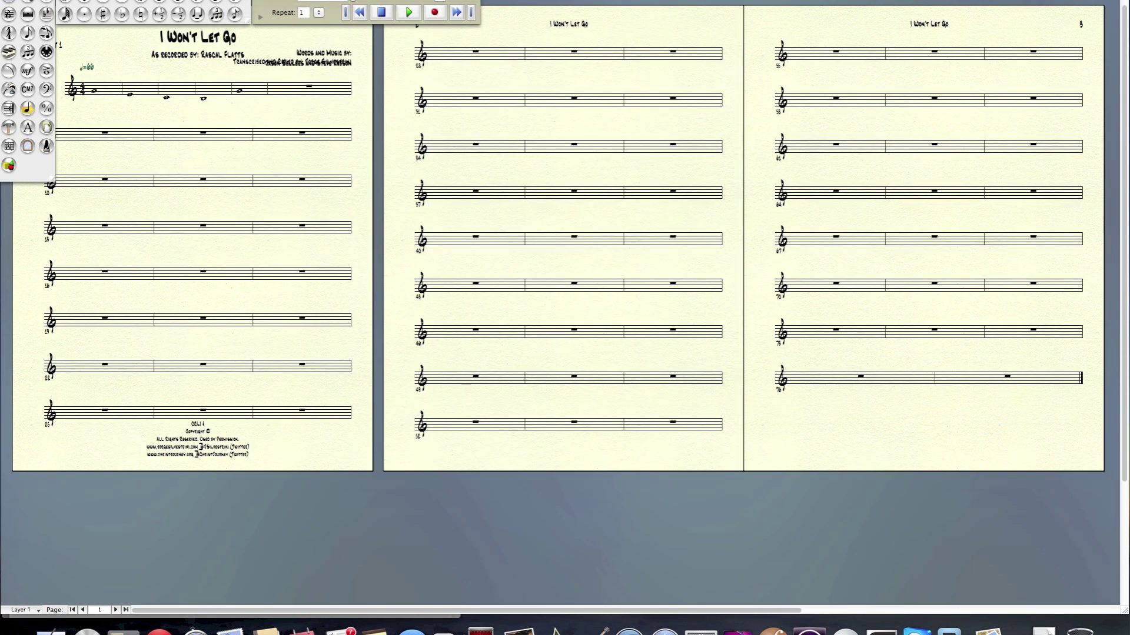
Fit measures 1 through 4 of the current part into a locked layout of four measures per system
key("super+minus")
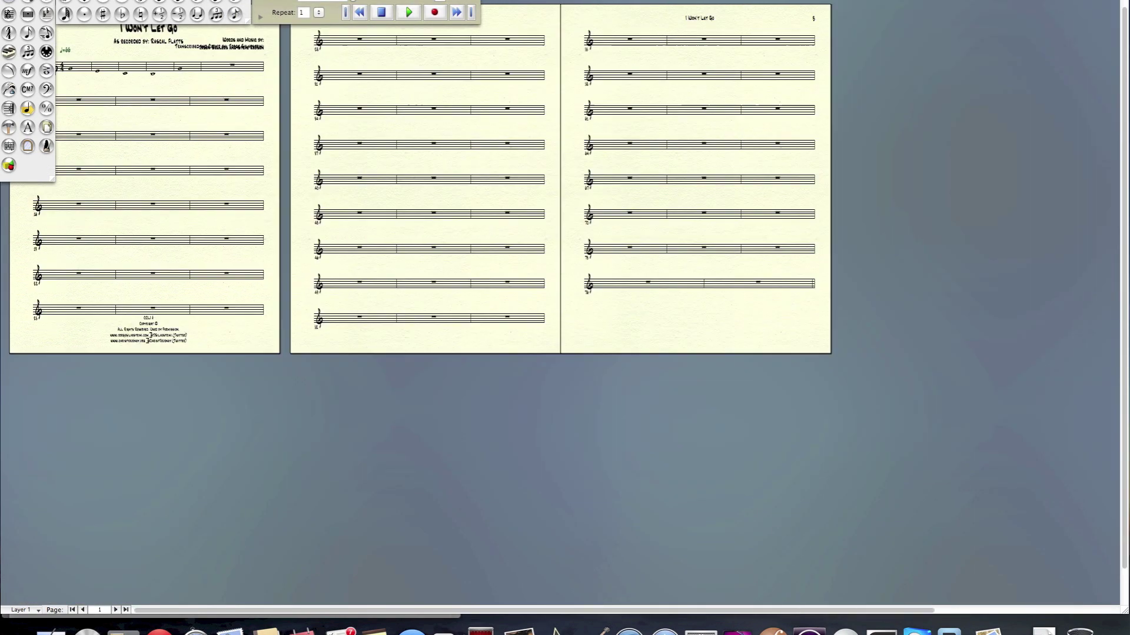
key("super+equal")
key("super+equal")
key("super+equal")
key("super+equal")
key("super+equal")
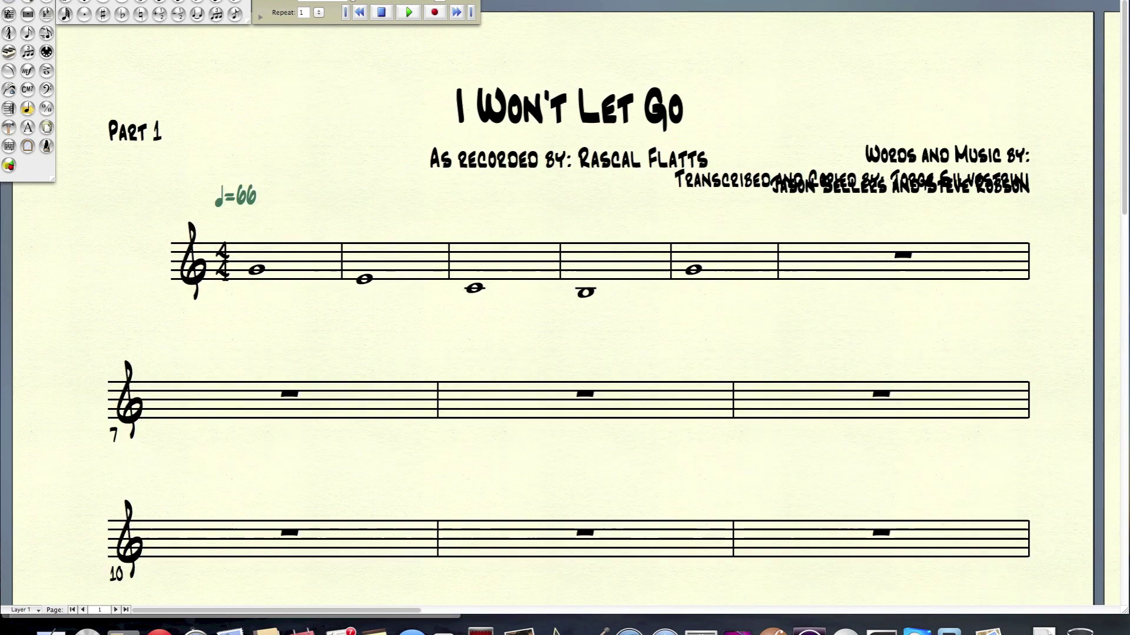
key("super+minus")
key("super+equal")
key("super+minus")
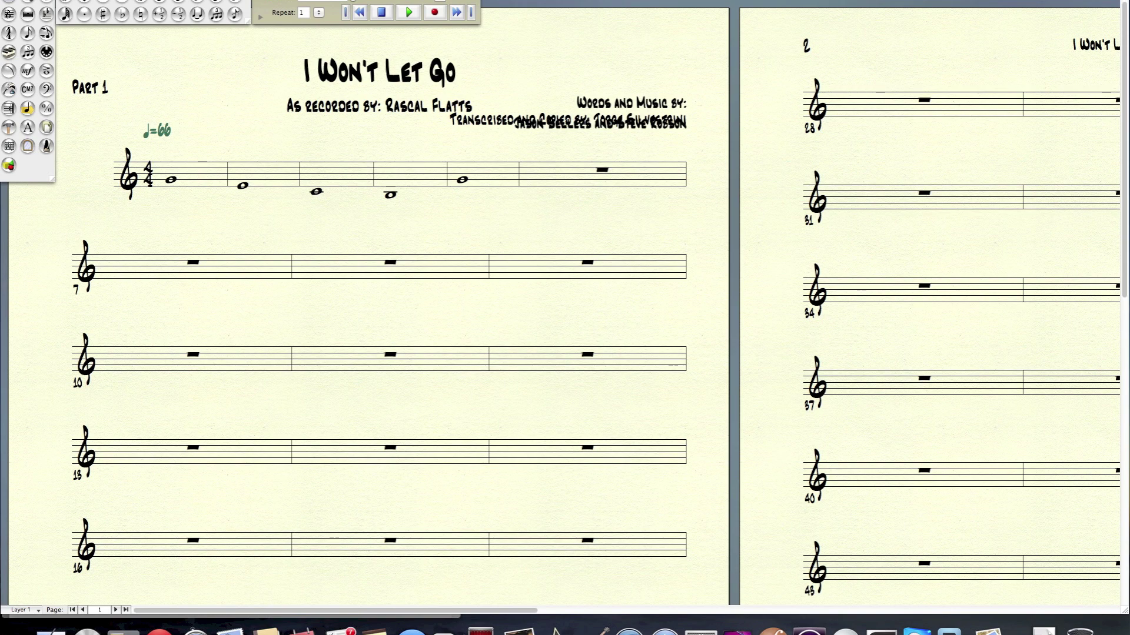
left_click(192, 174)
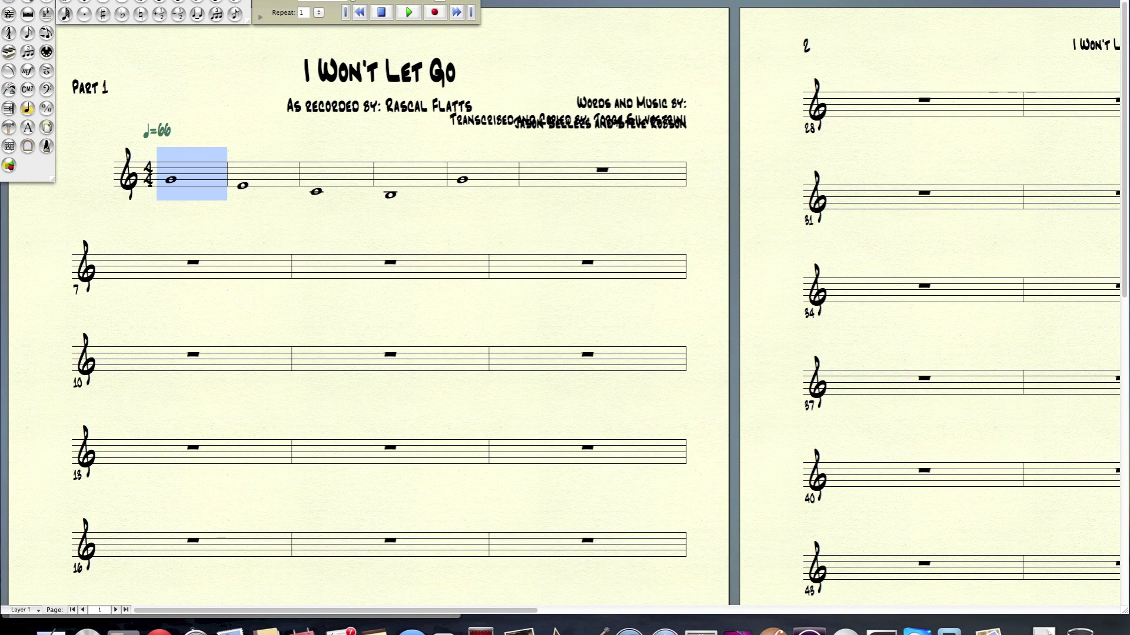
left_click(410, 174, "shift")
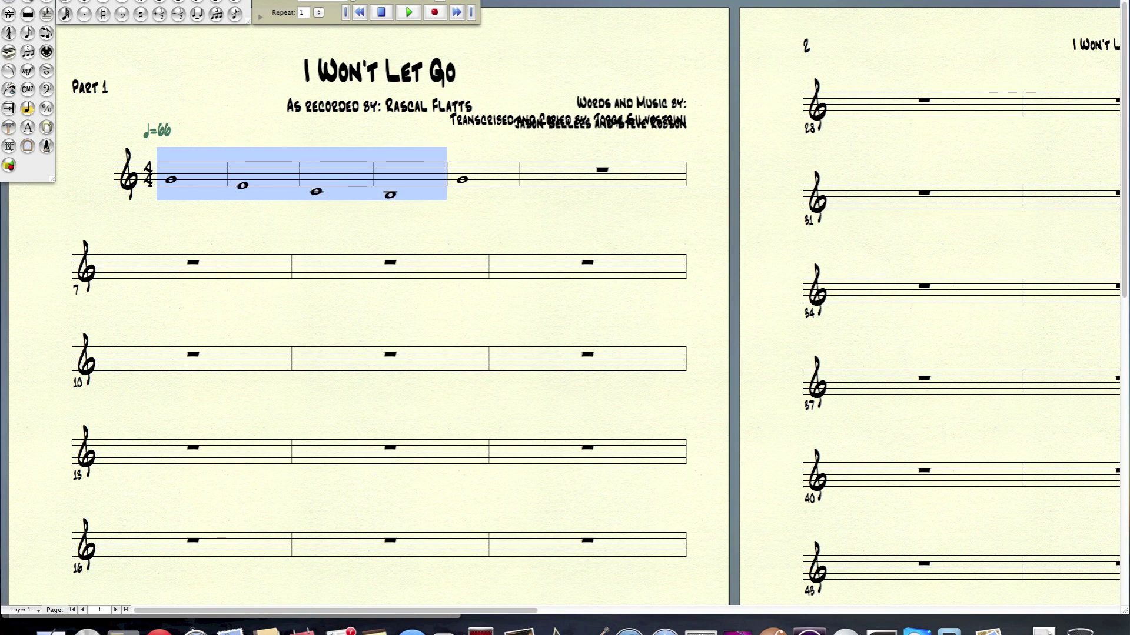
left_click(226, 2)
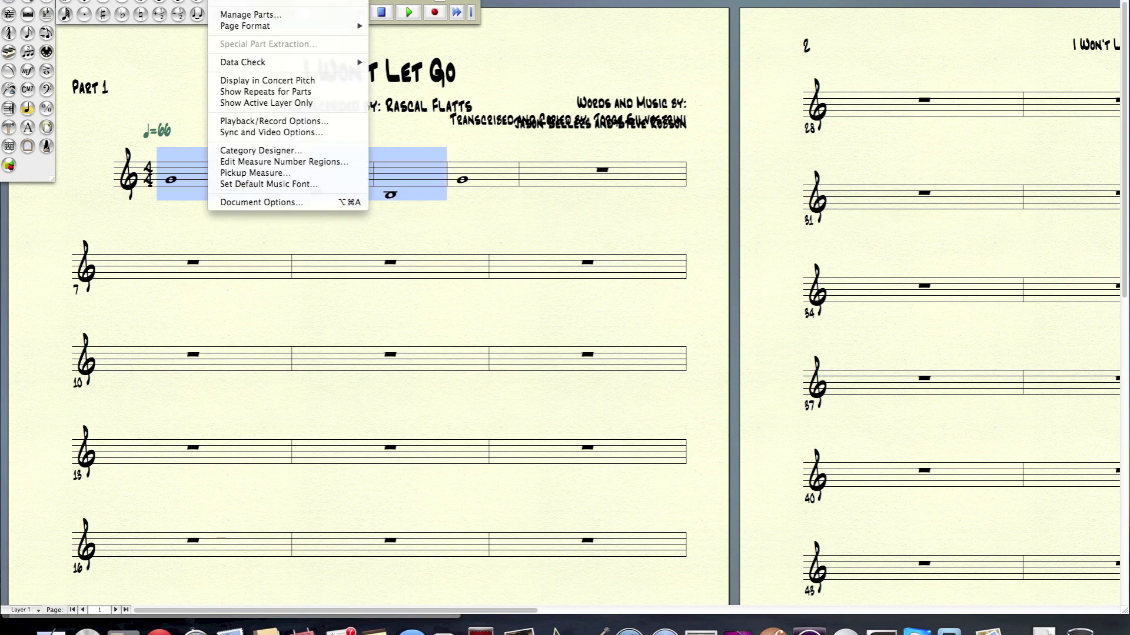
mouse_move(191, 2)
mouse_move(123, 1)
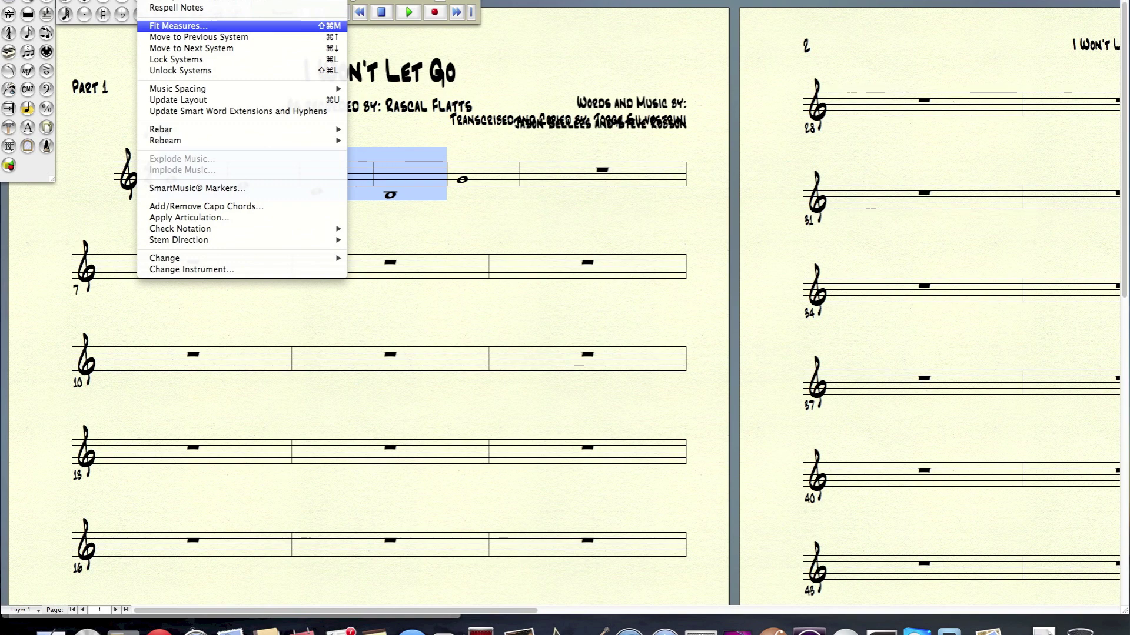
key("Return")
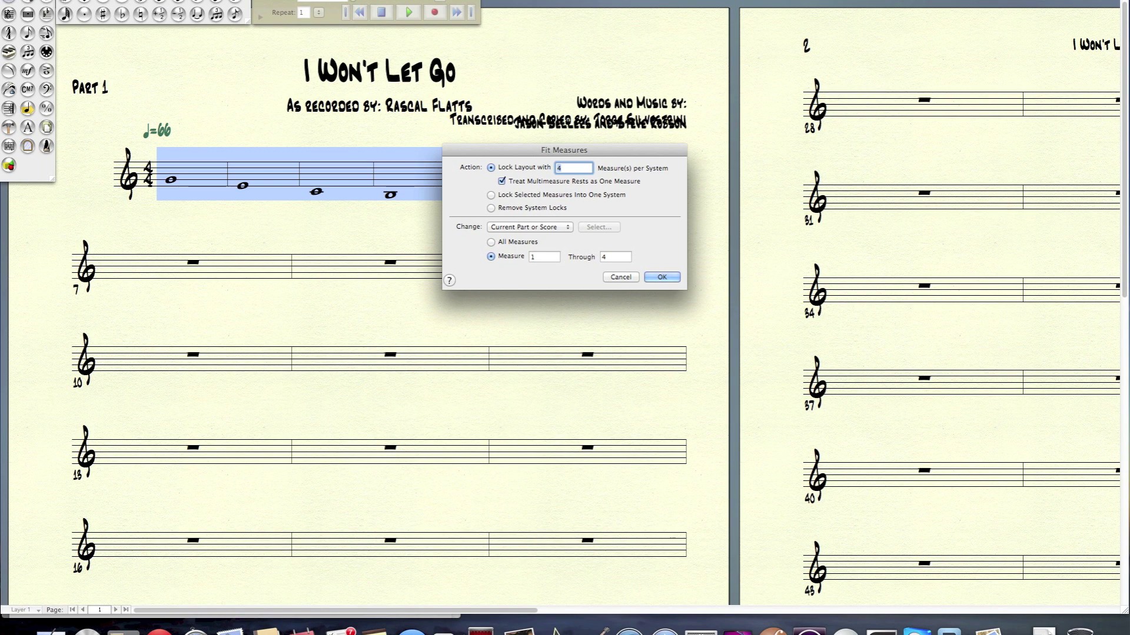
left_click(529, 227)
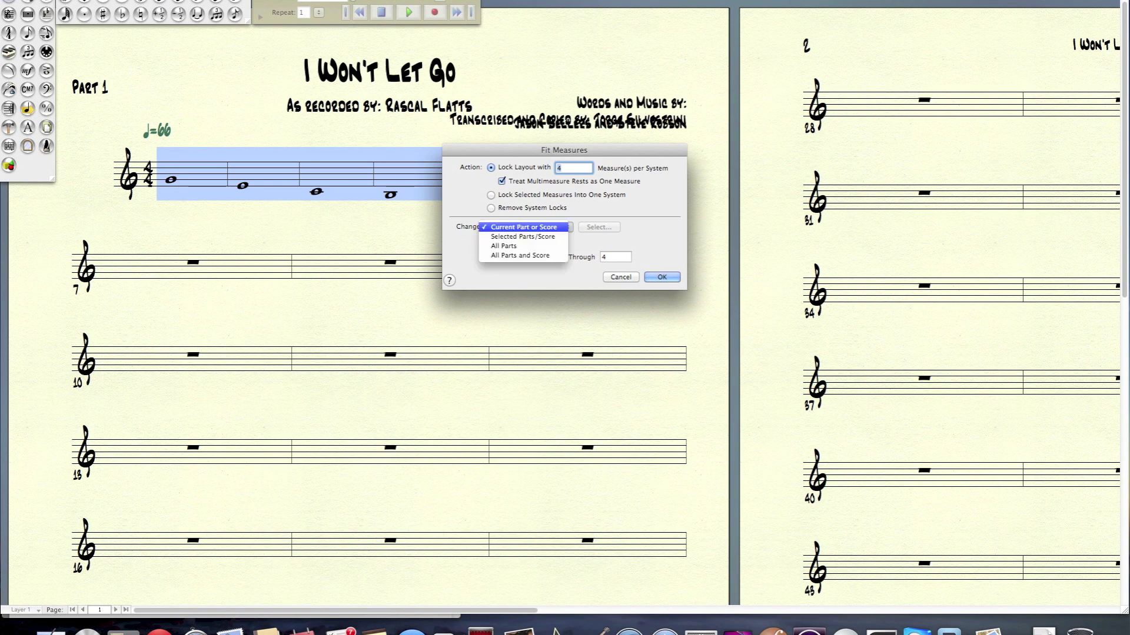
key("Escape")
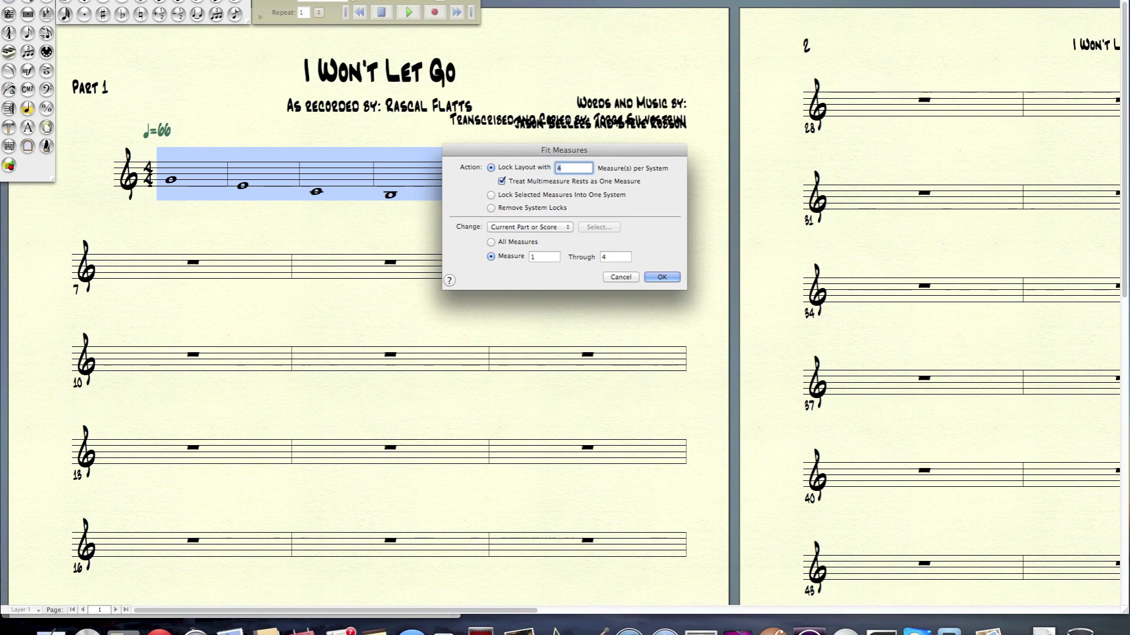
key("Return")
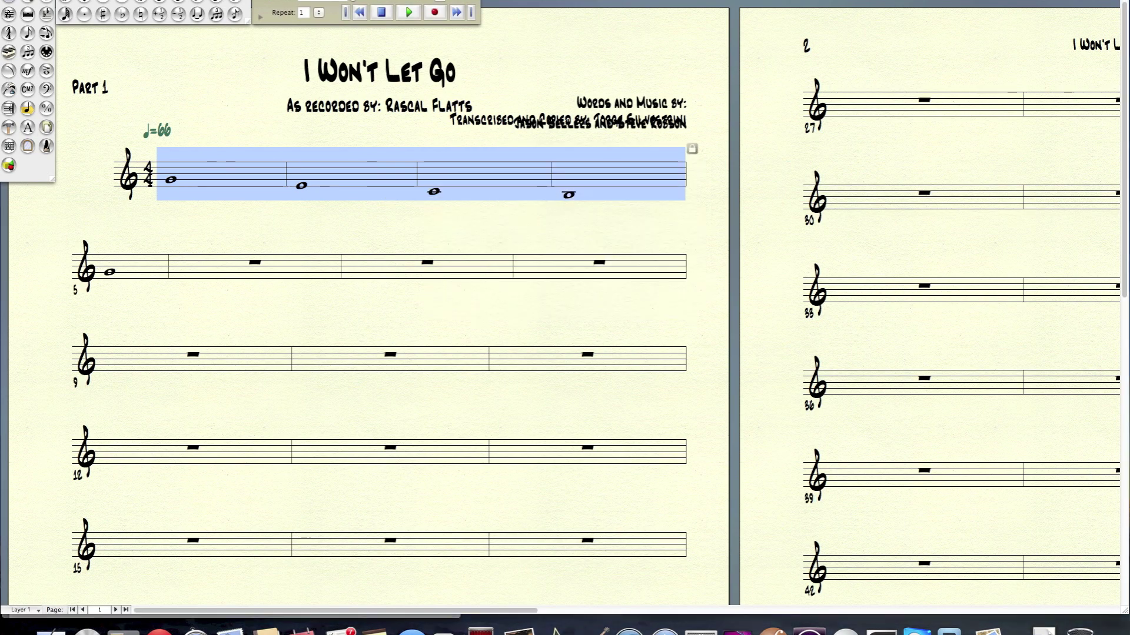
Compare the layout of the full score with the linked part and return to the part
key("super+alt+")
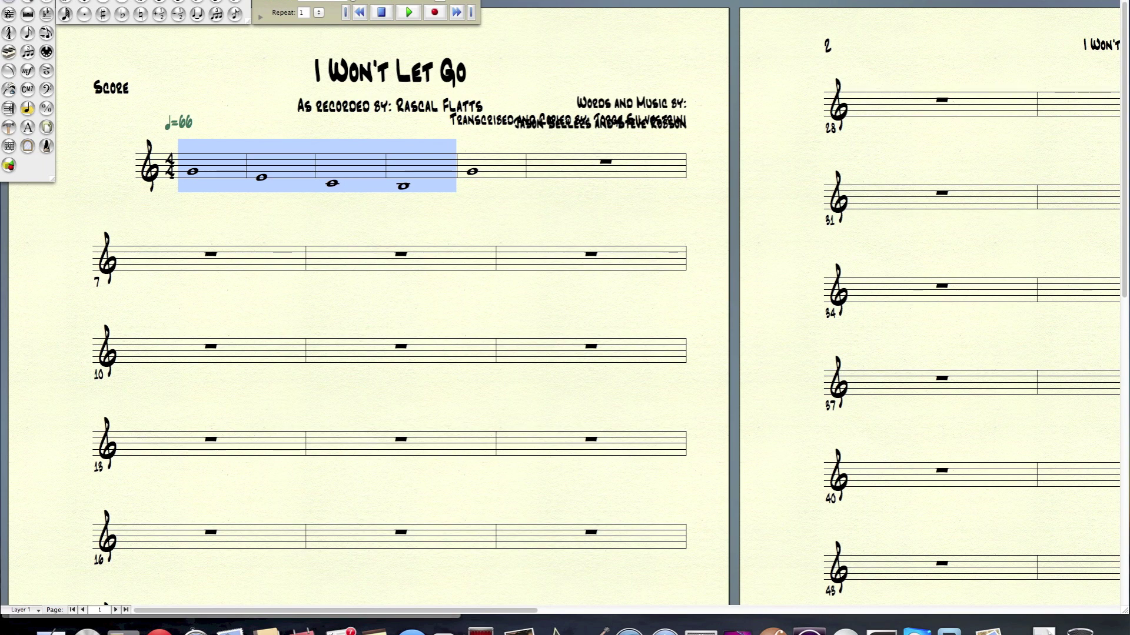
key("super+alt+grave")
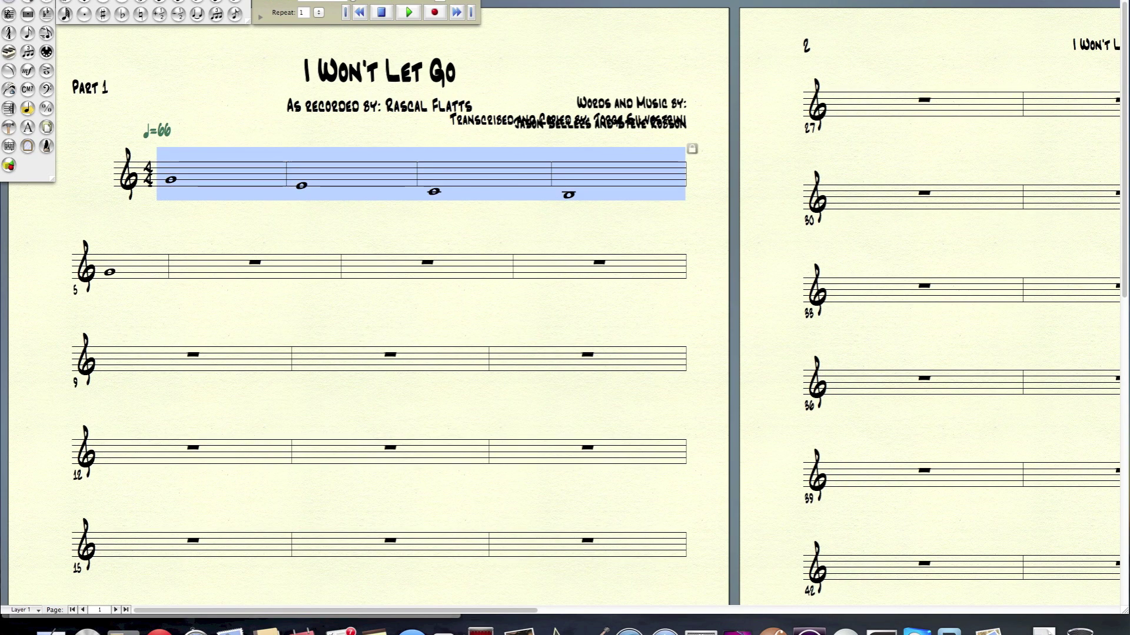
key("super+alt+grave")
key("super+alt+grave")
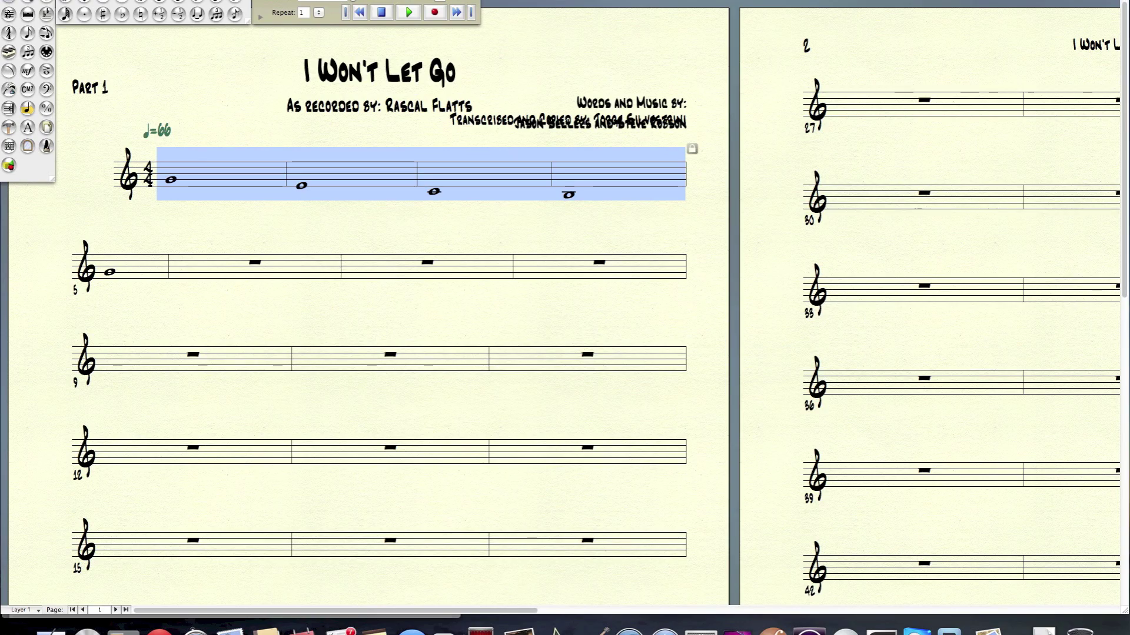
key("alt+super+/")
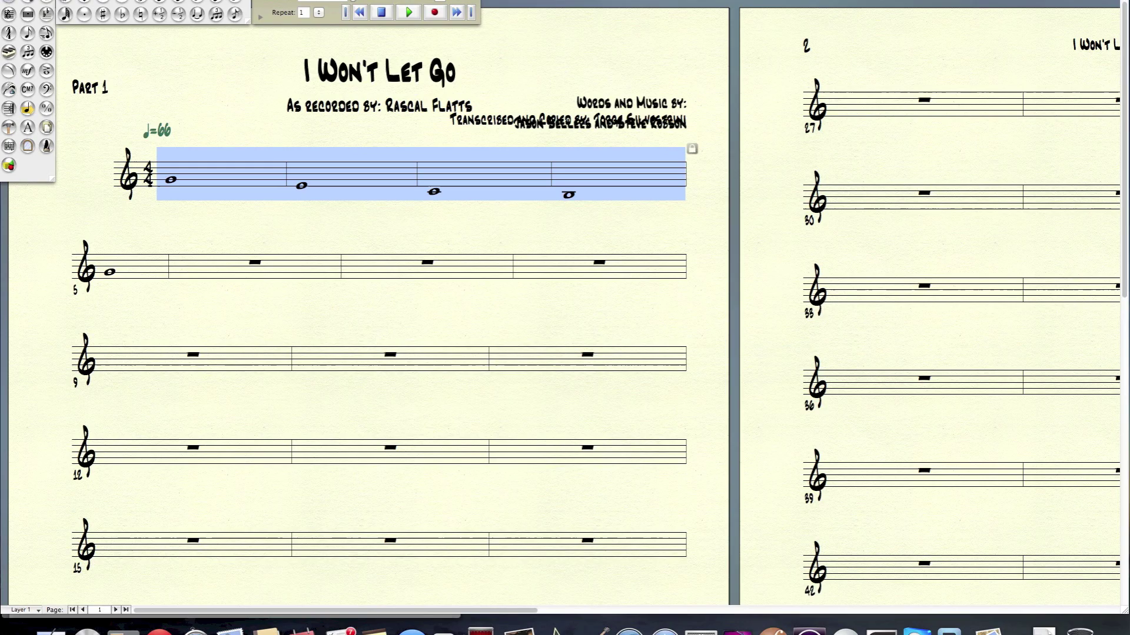
key("Escape")
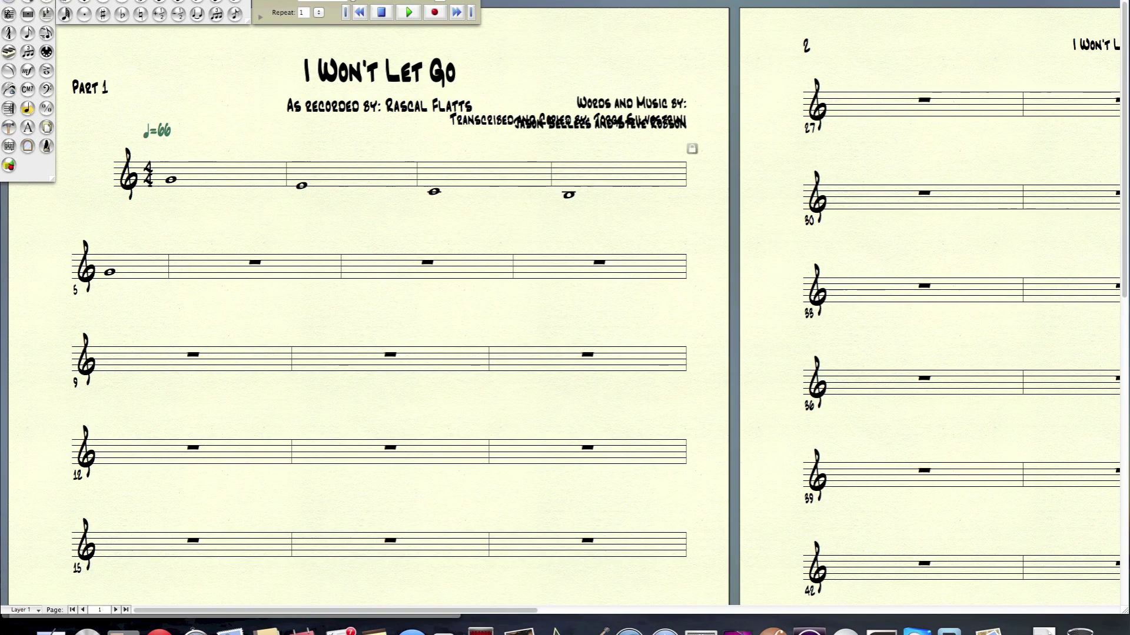
key("alt+super+/")
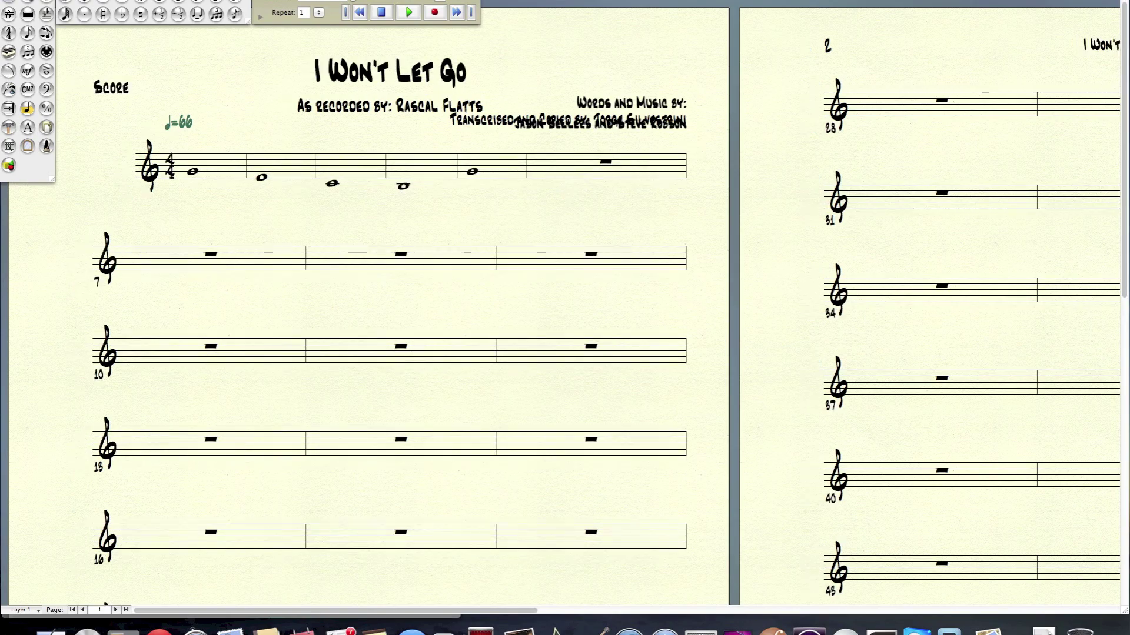
key("super+alt+shift+p")
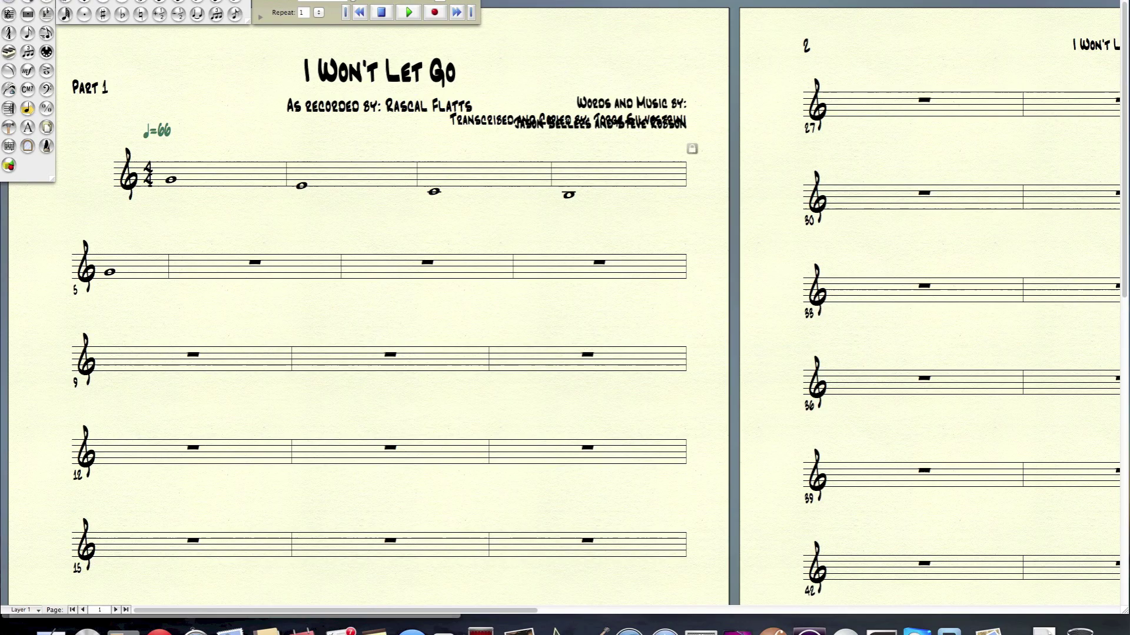
Try moving measure 3 to the second system and bring measures 3 and 4 back up to the first
left_click(484, 173)
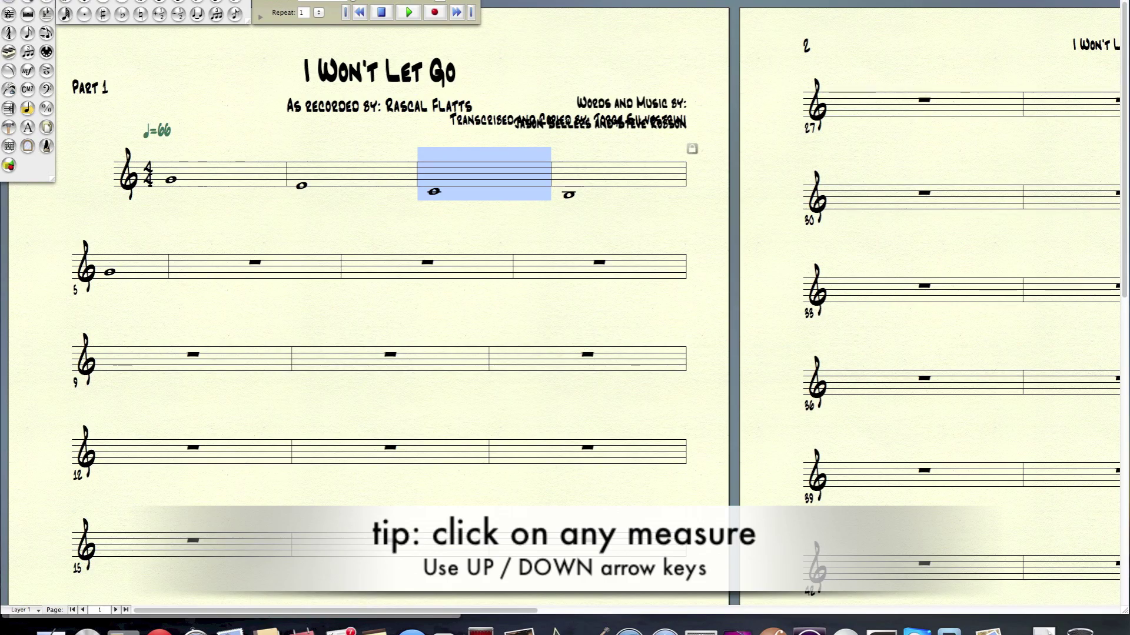
key("Down")
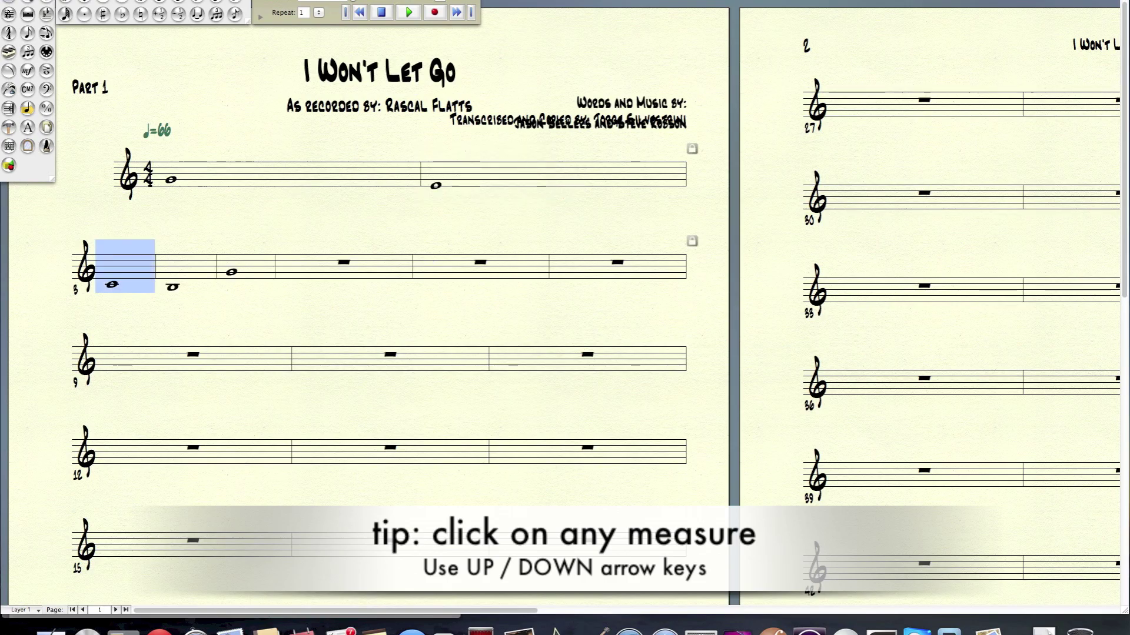
key("Up")
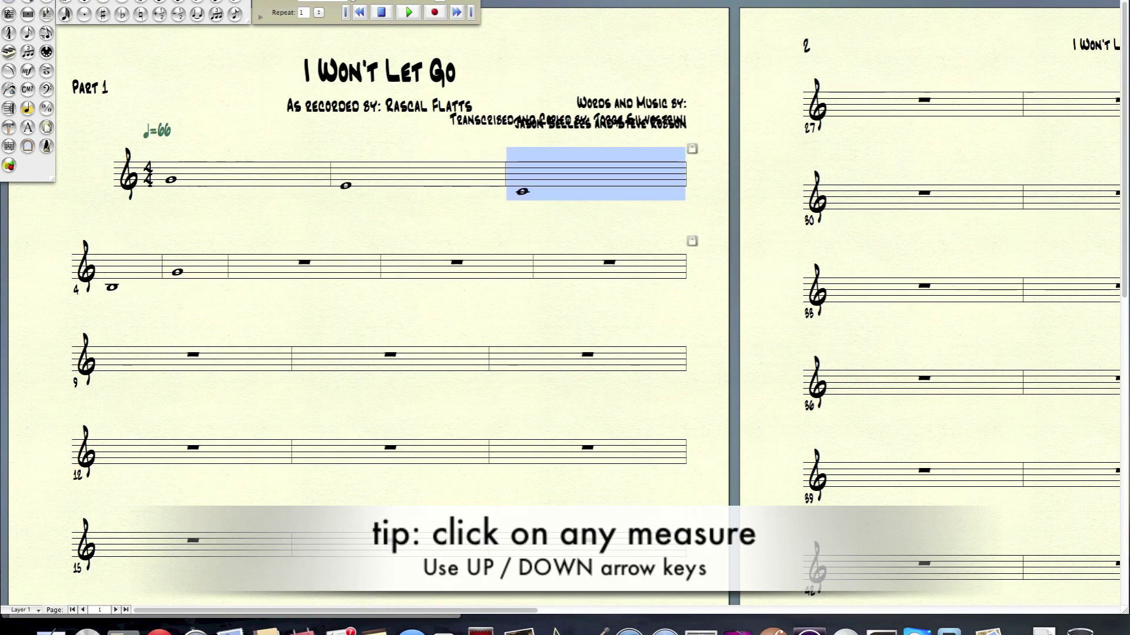
left_click(129, 266)
key("Up")
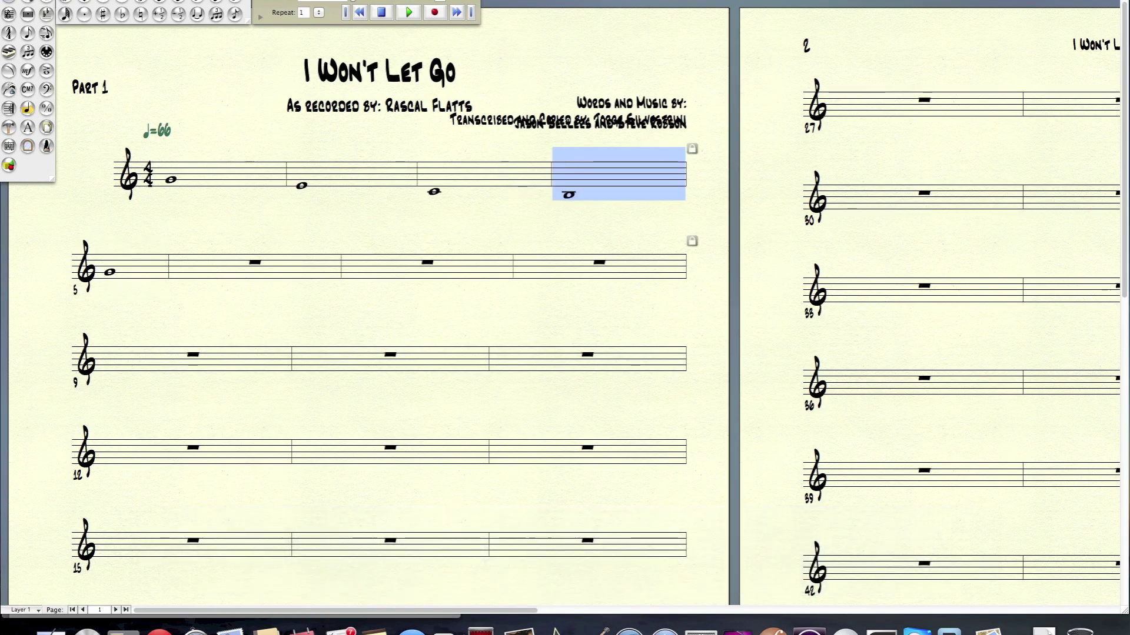
Move measures 12, 16 and 20 up one system each, giving the third to fifth systems four measures apiece
left_click(193, 358)
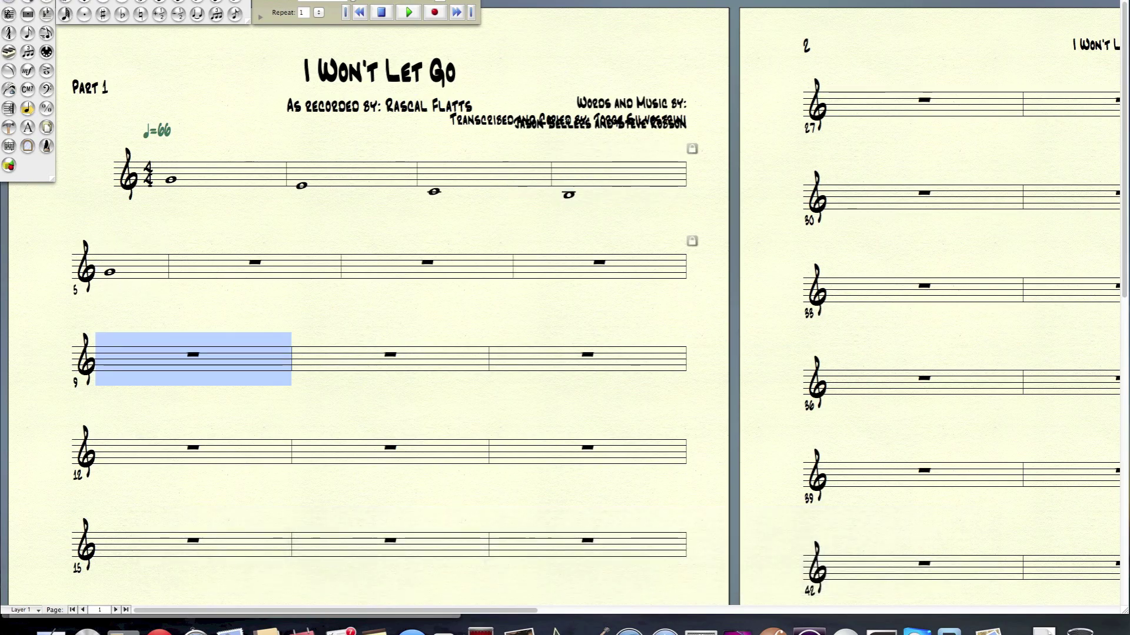
left_click(193, 451)
key("Up")
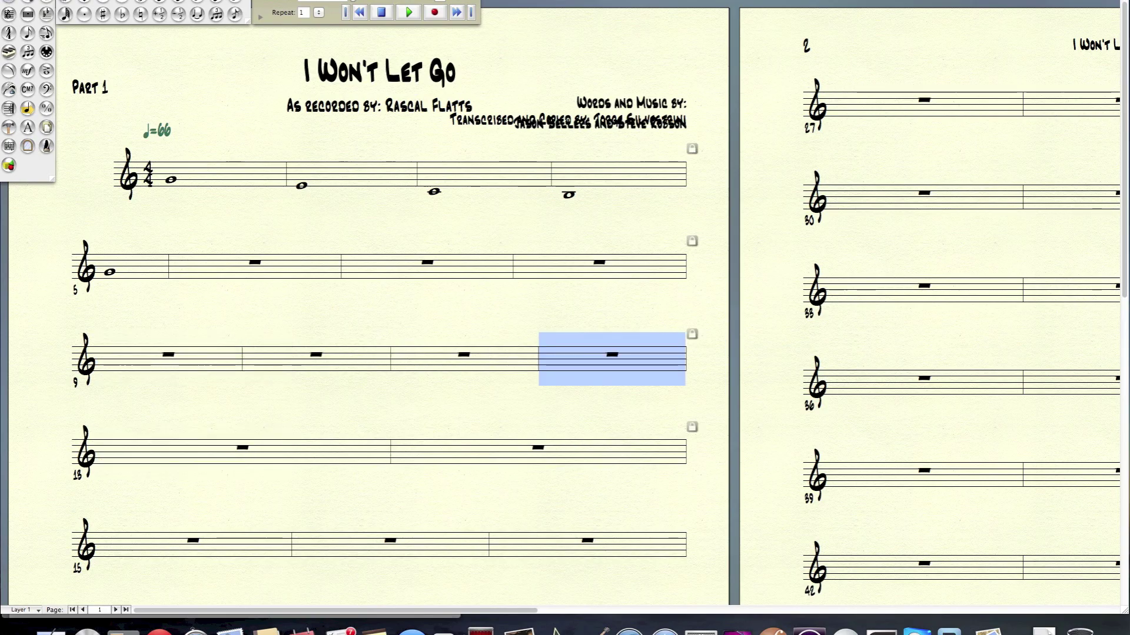
left_click(391, 544)
key("Up")
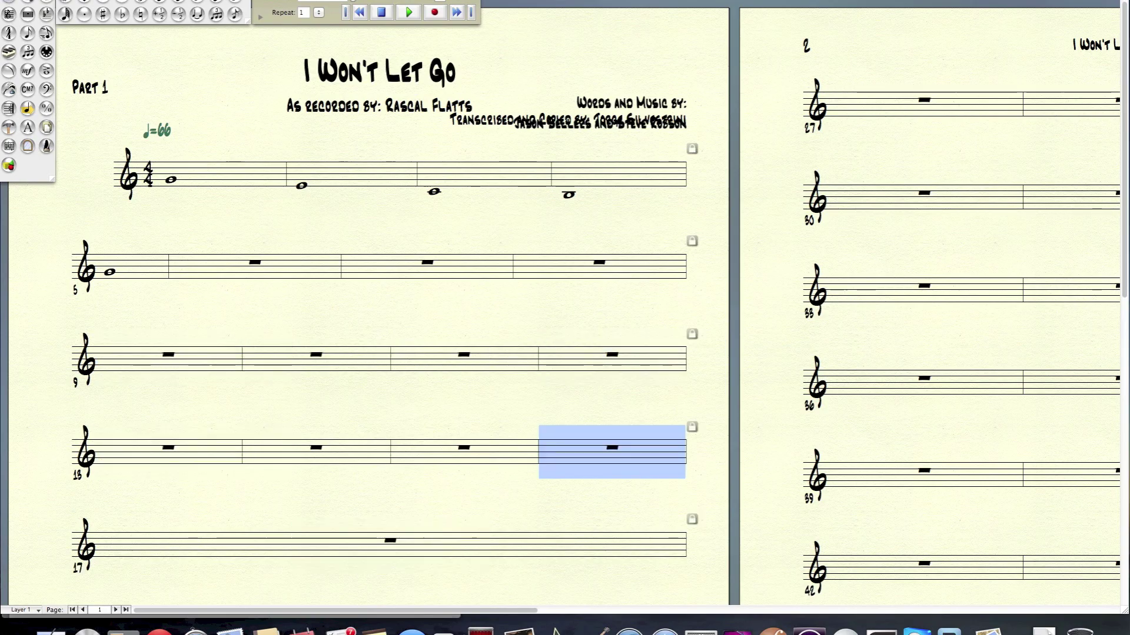
scroll(377, 306, "down", 5)
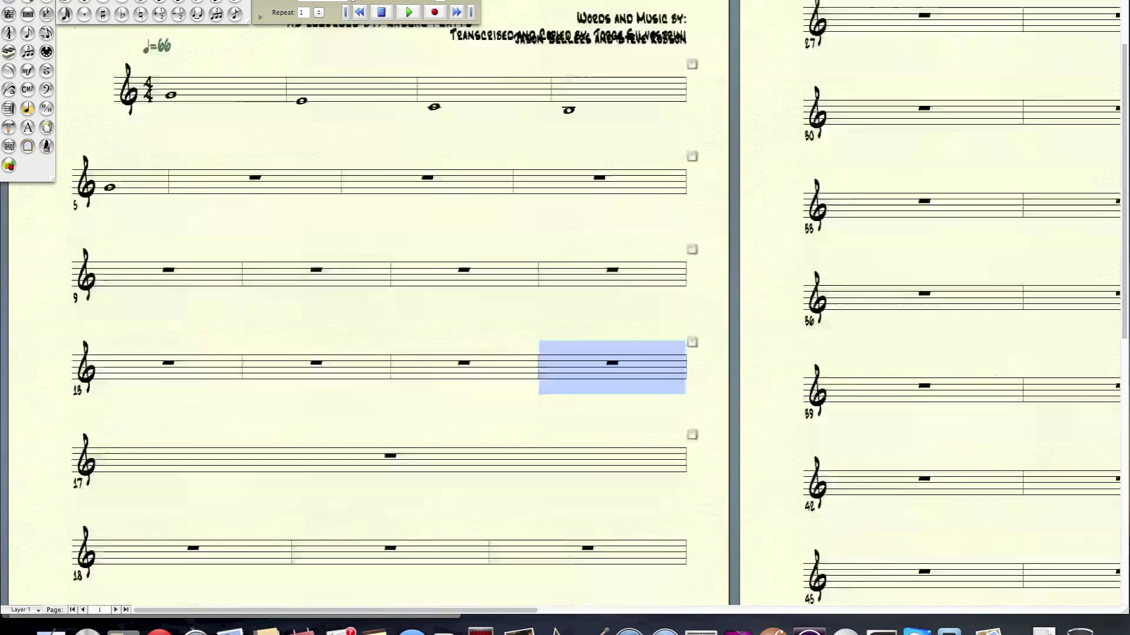
left_click(587, 493)
key("Up")
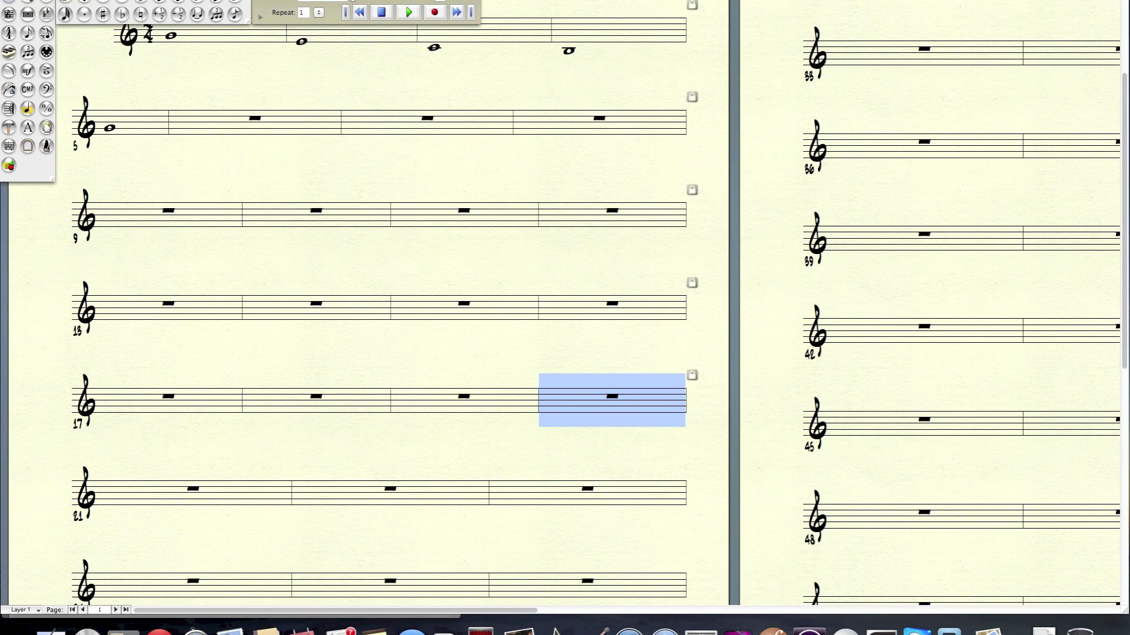
scroll(376, 306, "up", 5)
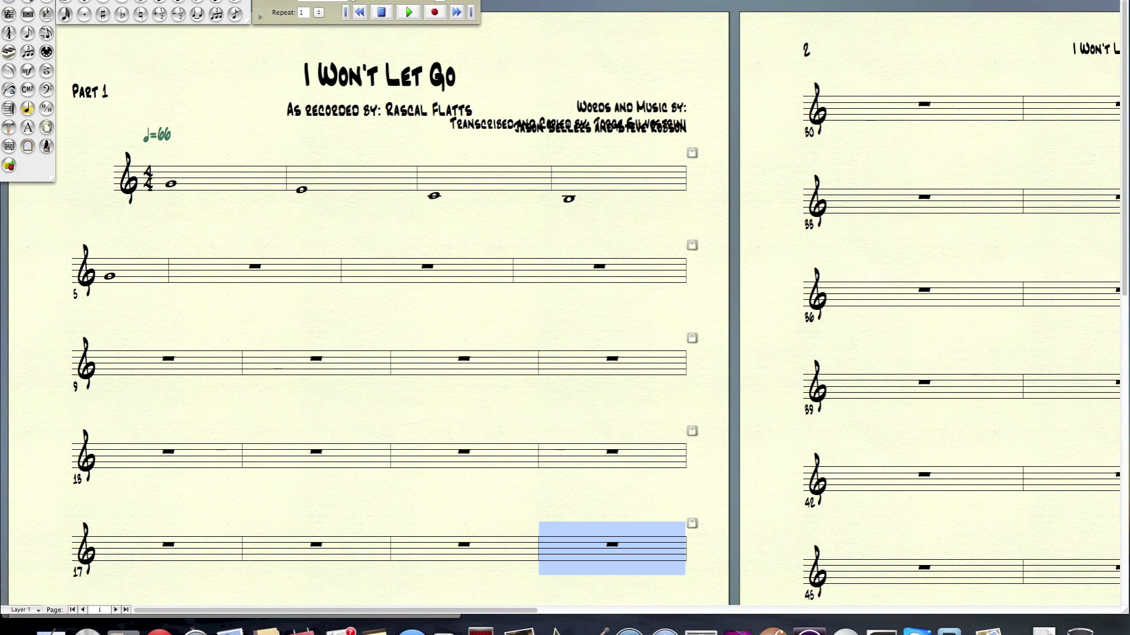
Move measures 3, 7 and 11 in Finale down to begin the second, third and fourth systems, checking against the finished chart in Preview
key("super+Tab")
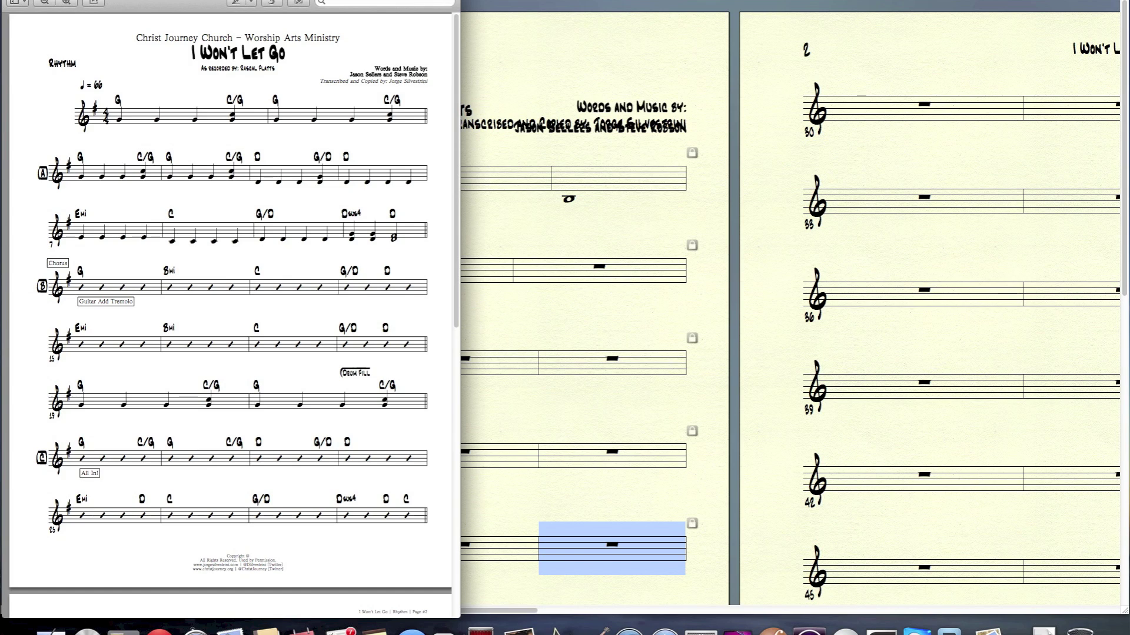
key("super+Tab")
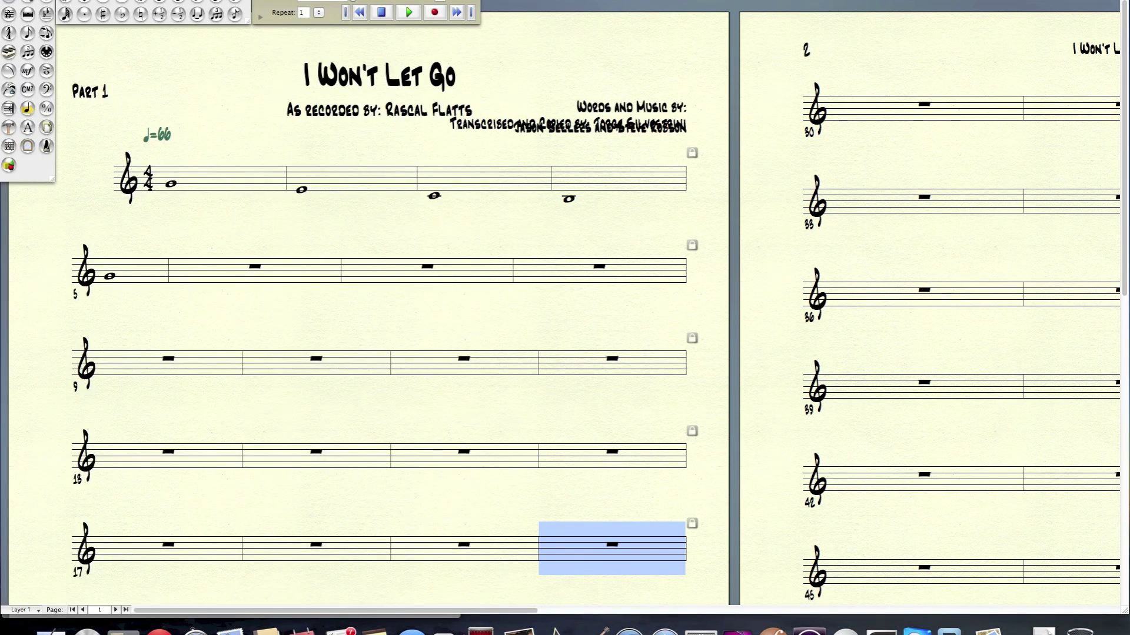
left_click(484, 177)
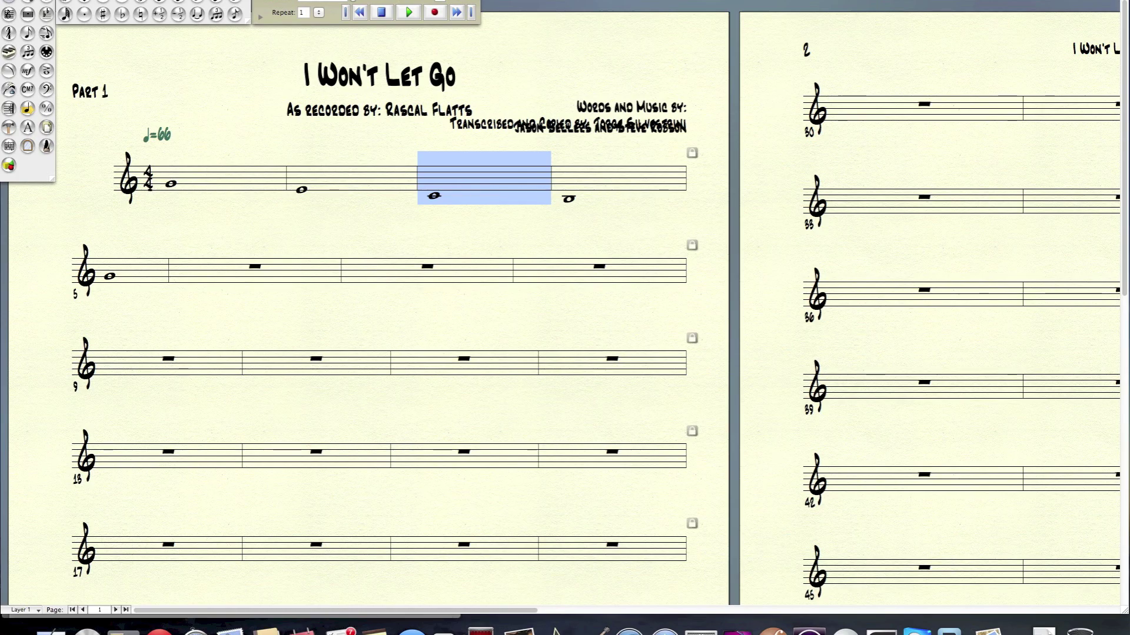
key("Down")
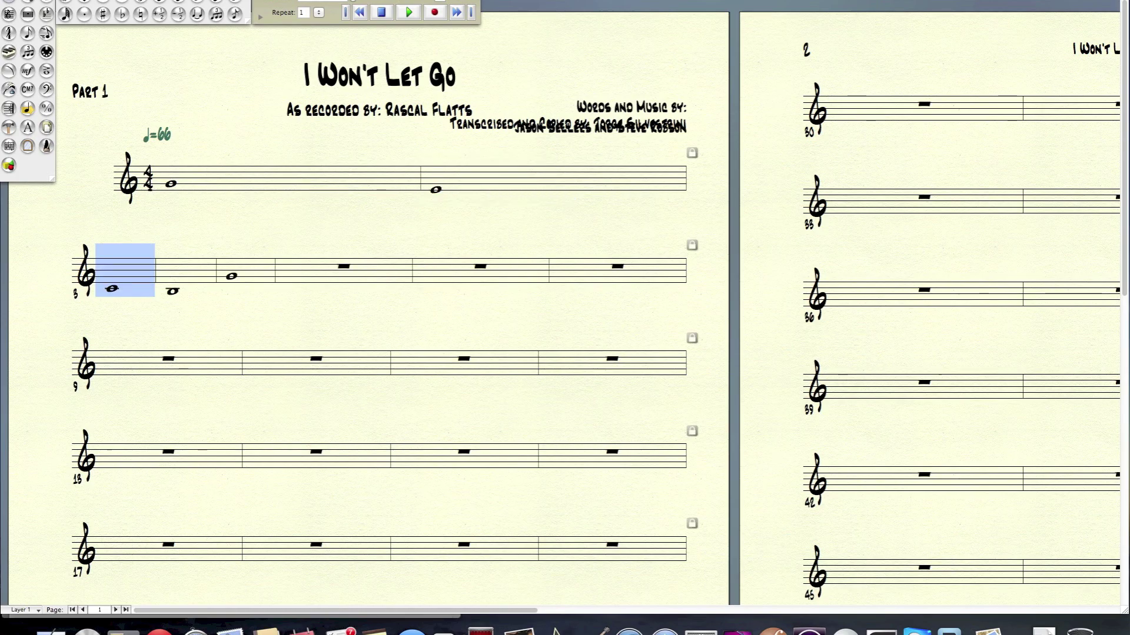
left_click(480, 270)
key("Down")
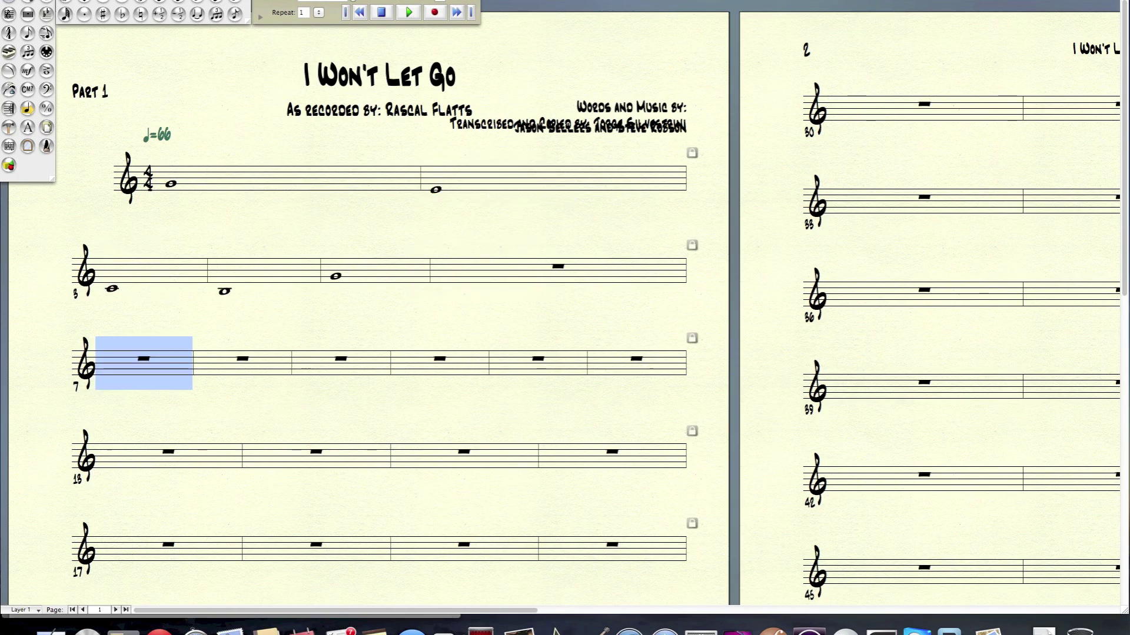
left_click(537, 360)
key("Down")
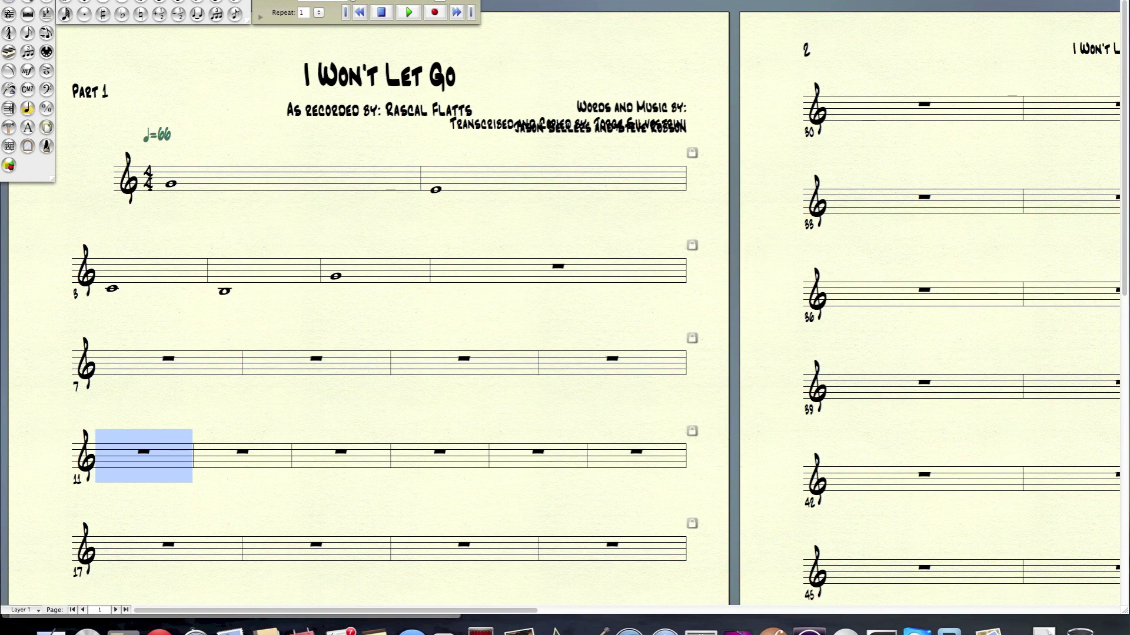
key("super+Tab")
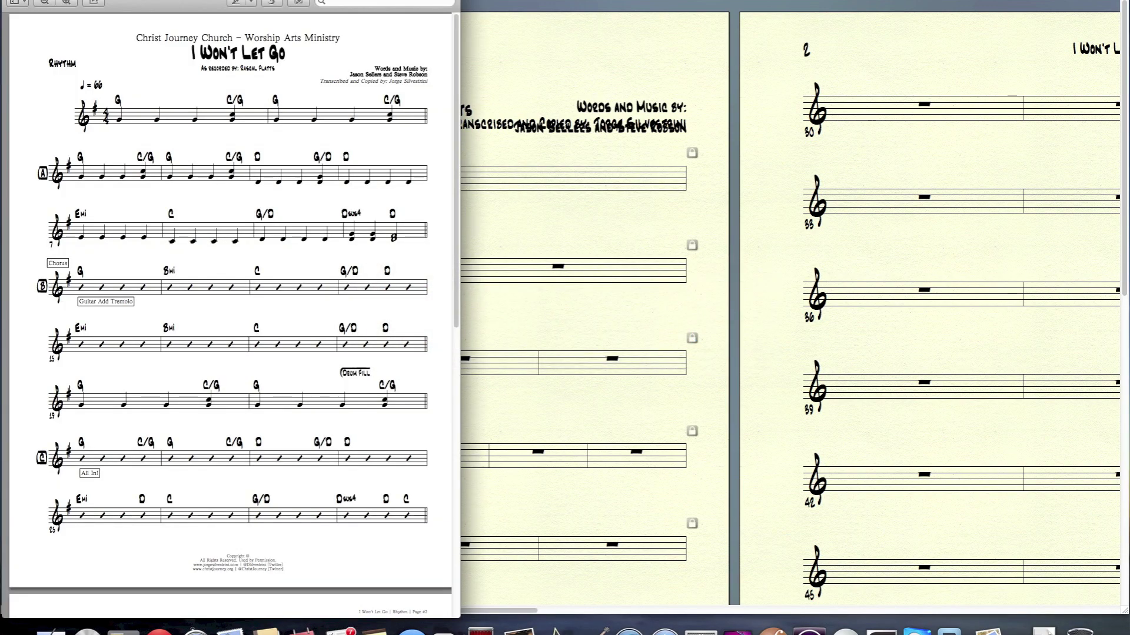
Switch back to Finale and delete the whole notes in measures 1 and 2 of the first system
key("super+Tab")
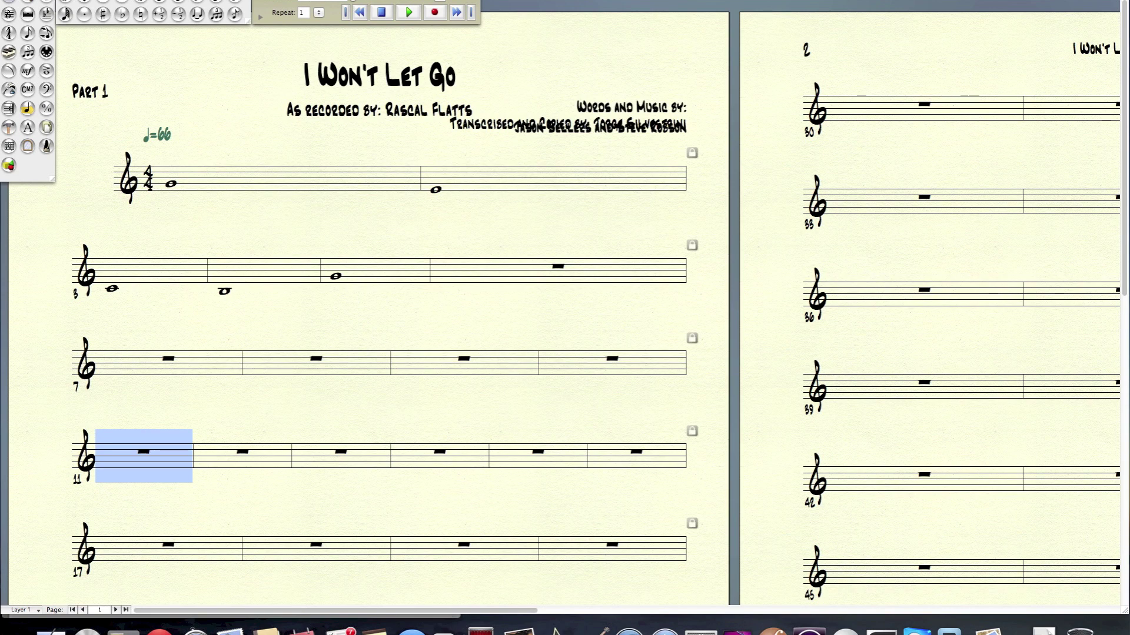
key("ctrl+s")
key("Delete")
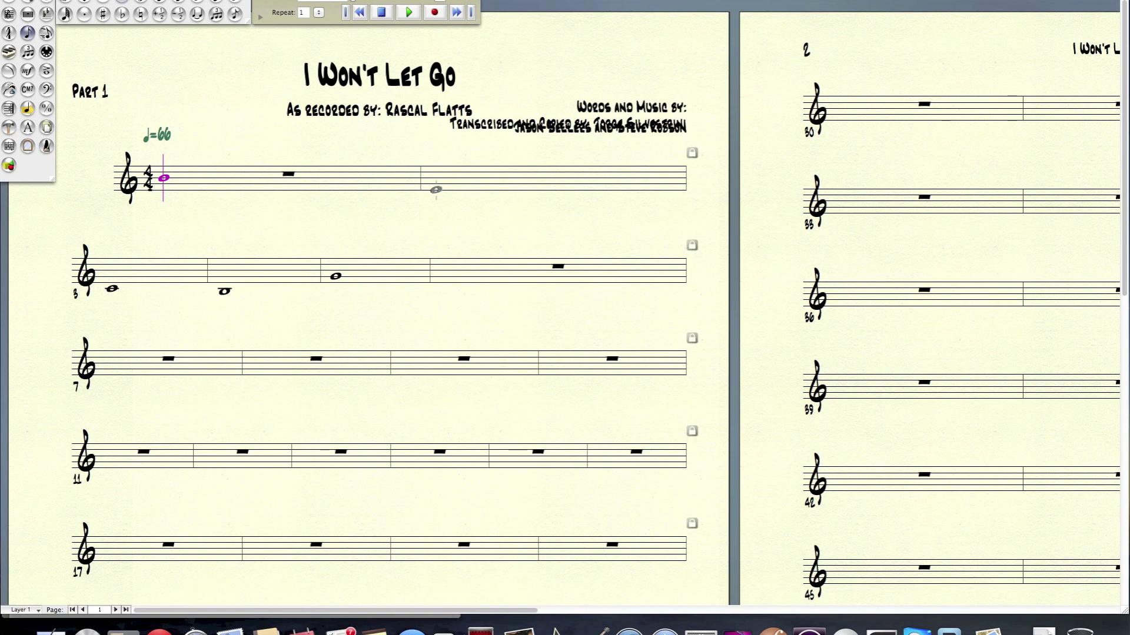
left_click(436, 192, "alt")
key("Delete")
Delete the remaining whole notes in measures 3, 4 and 5 of the second system
left_click(132, 286, "alt")
left_click(111, 288, "alt")
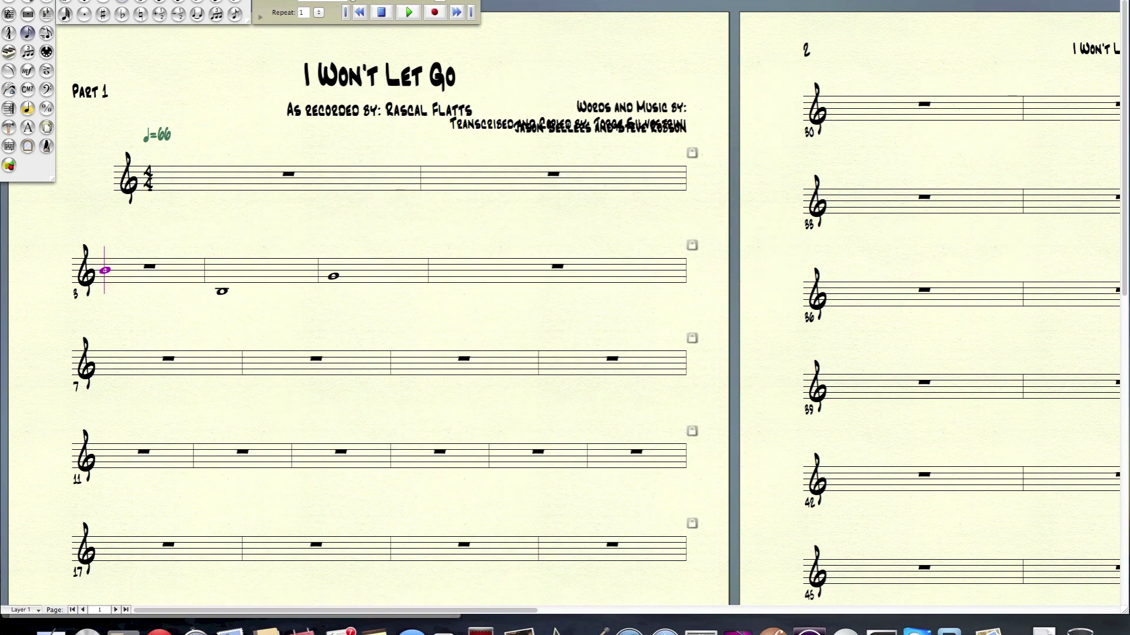
key("Delete")
key("Delete")
key("Right")
key("Right")
key("Delete")
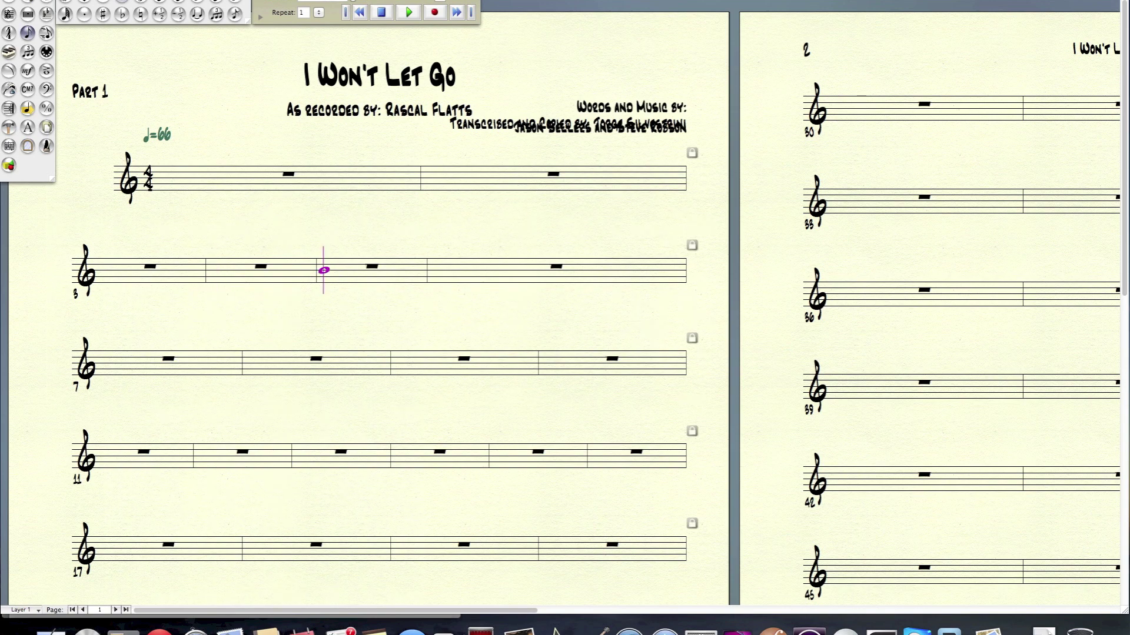
key("Escape")
key("Escape")
Save the chart as a Finale Notation File named "I Won't Let Go (Tutorial Part 1)" in the Finale Files folder
left_click(100, 0)
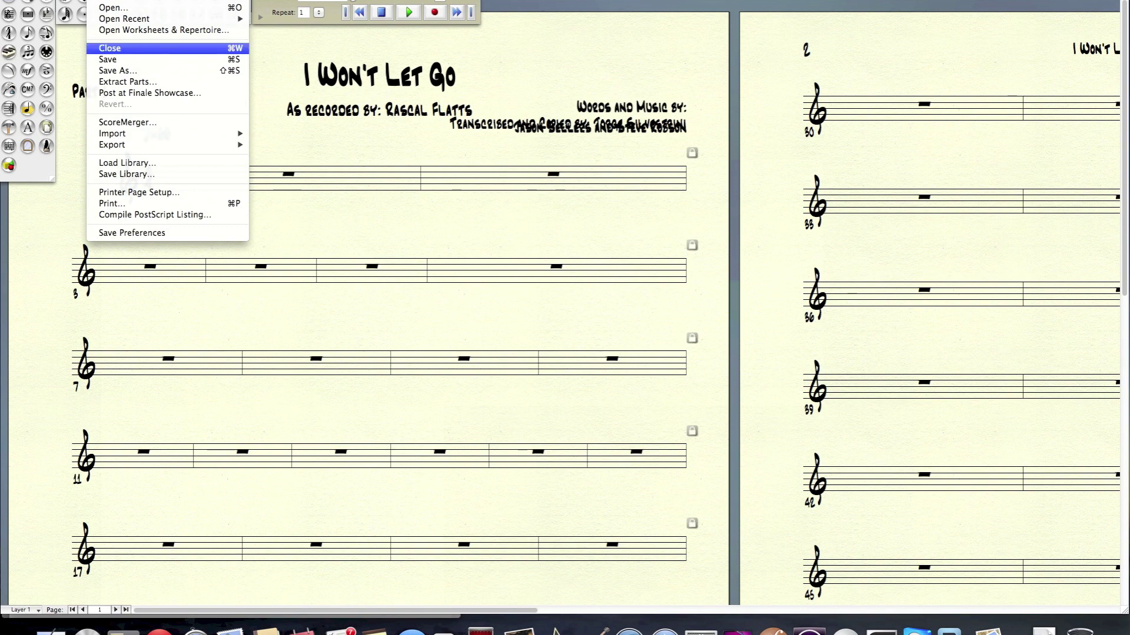
left_click(112, 59)
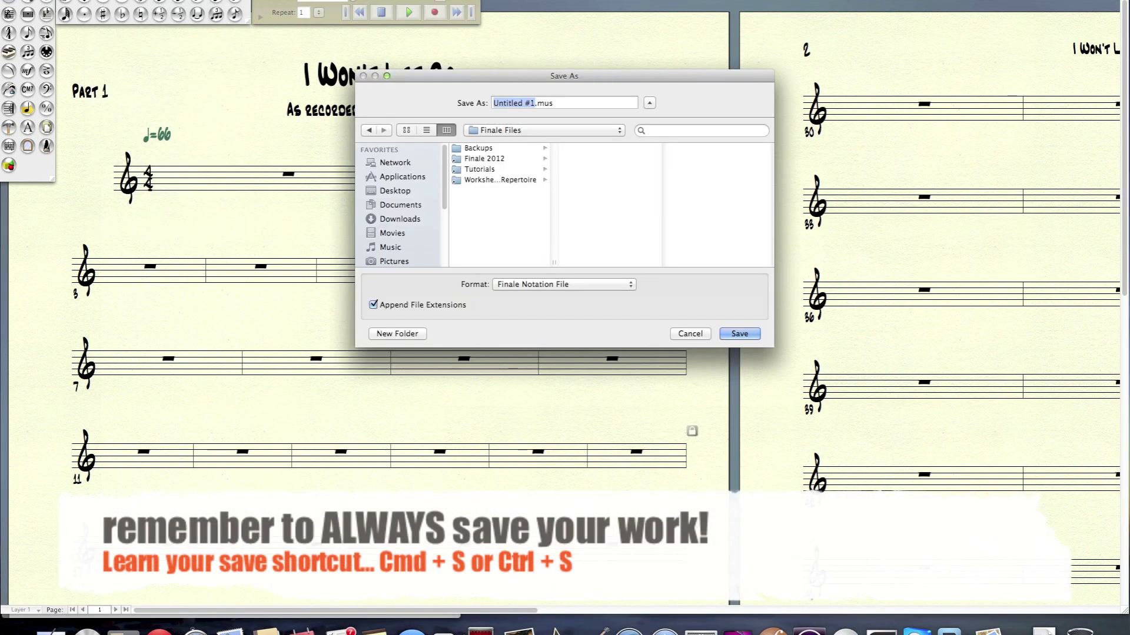
type("I Won't ")
type("Let Go (Tuto")
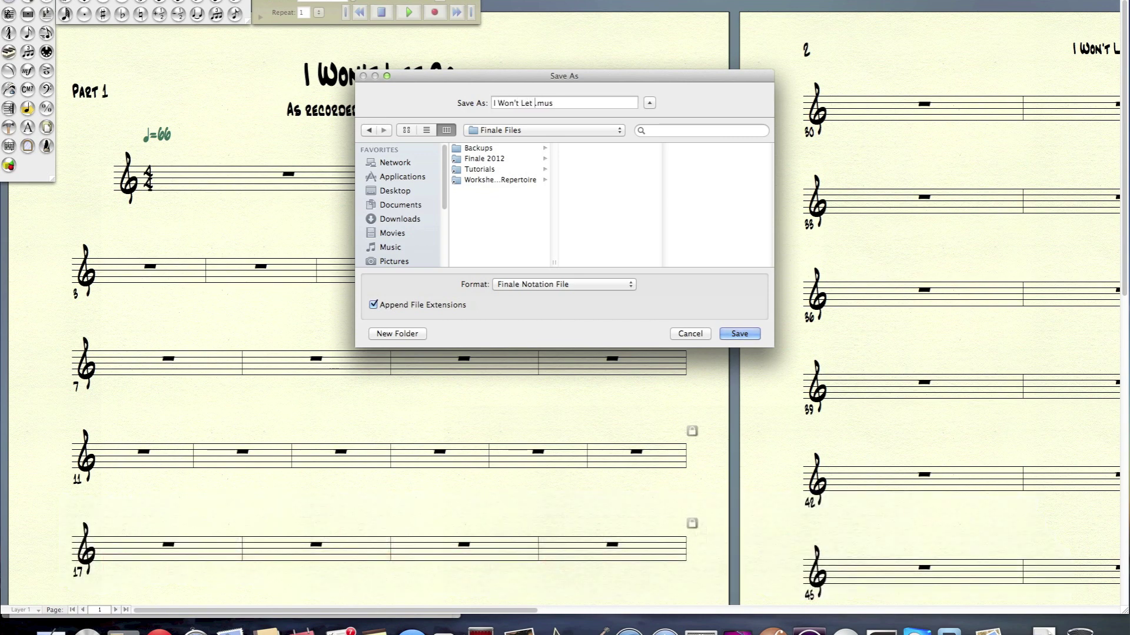
type("rial Part 1)")
key("Return")
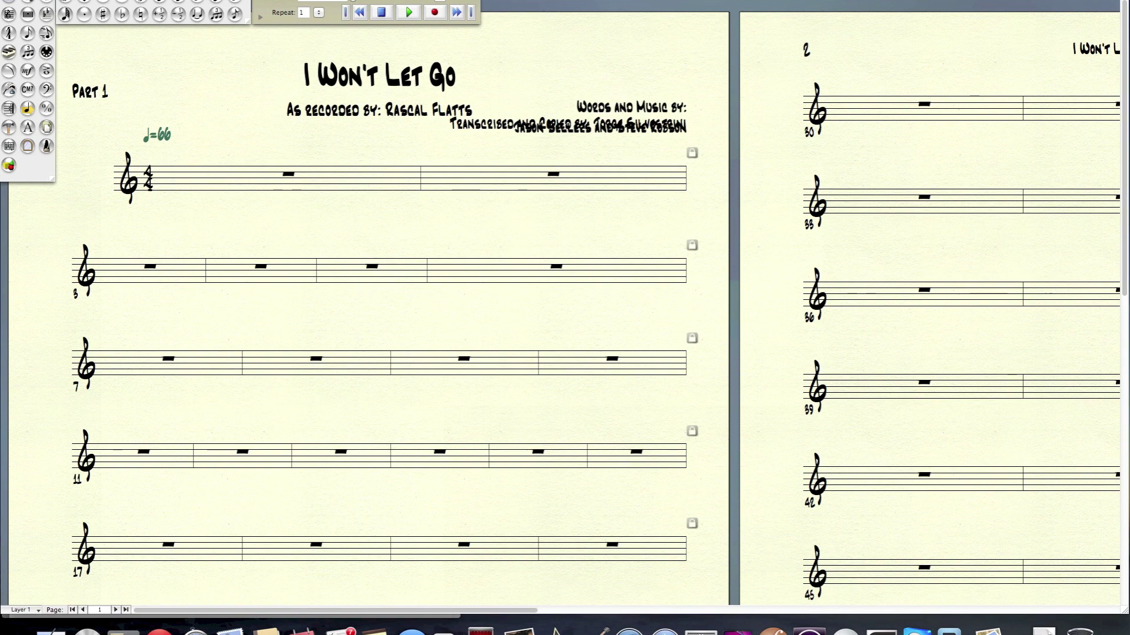
Switch to Safari and go to the chart transcriber's personal website
key("super+Tab")
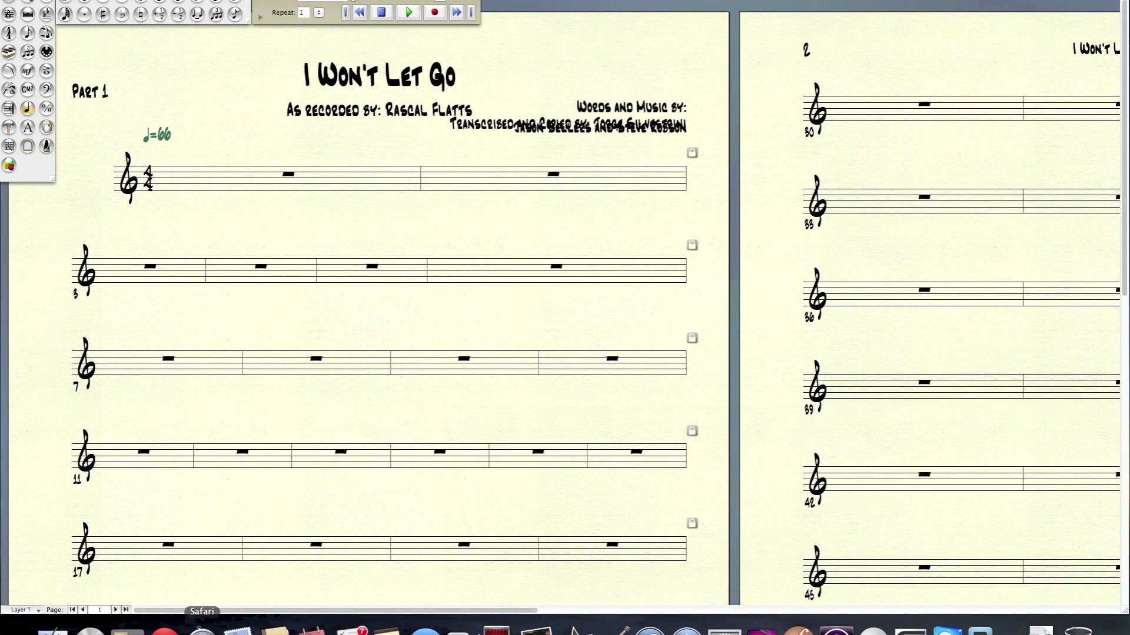
left_click(202, 629)
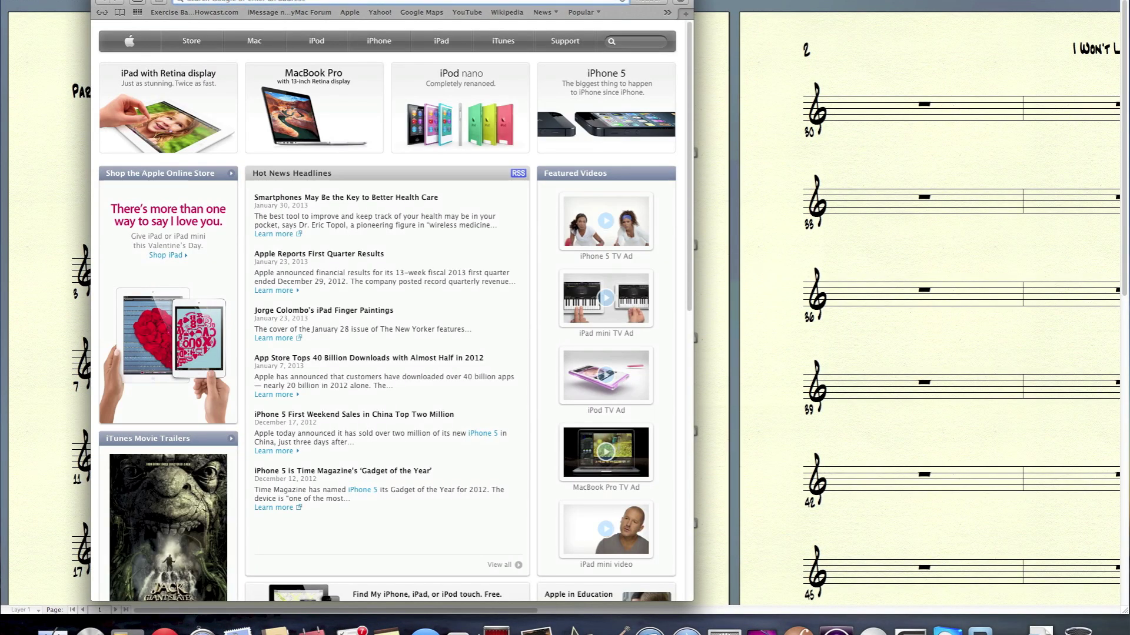
type("jorgesilvestrini.com")
key("Return")
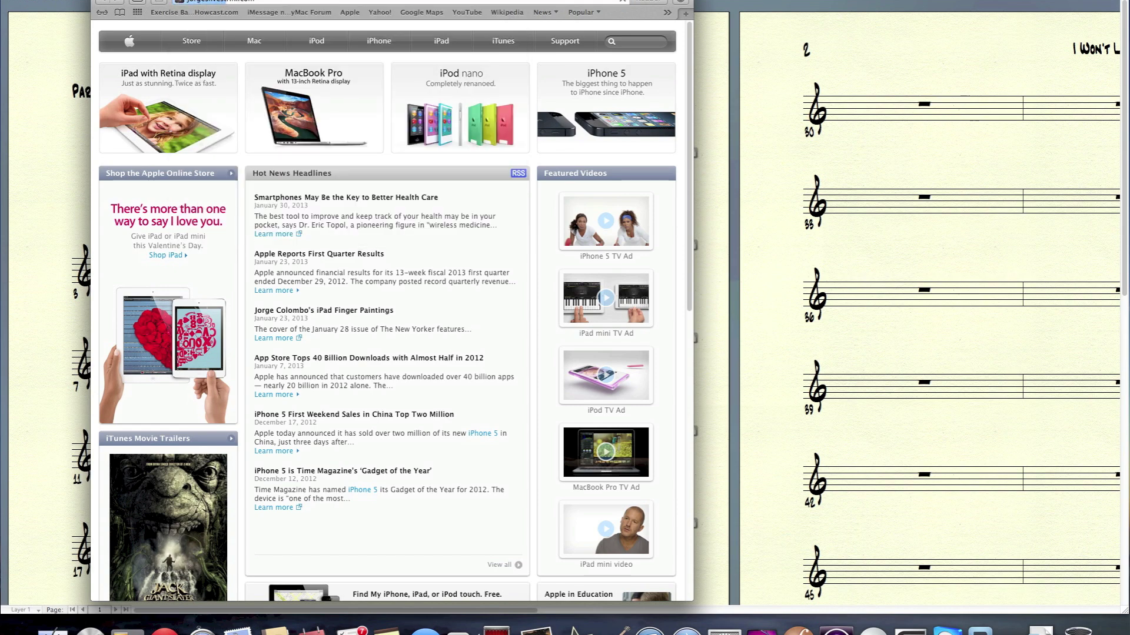